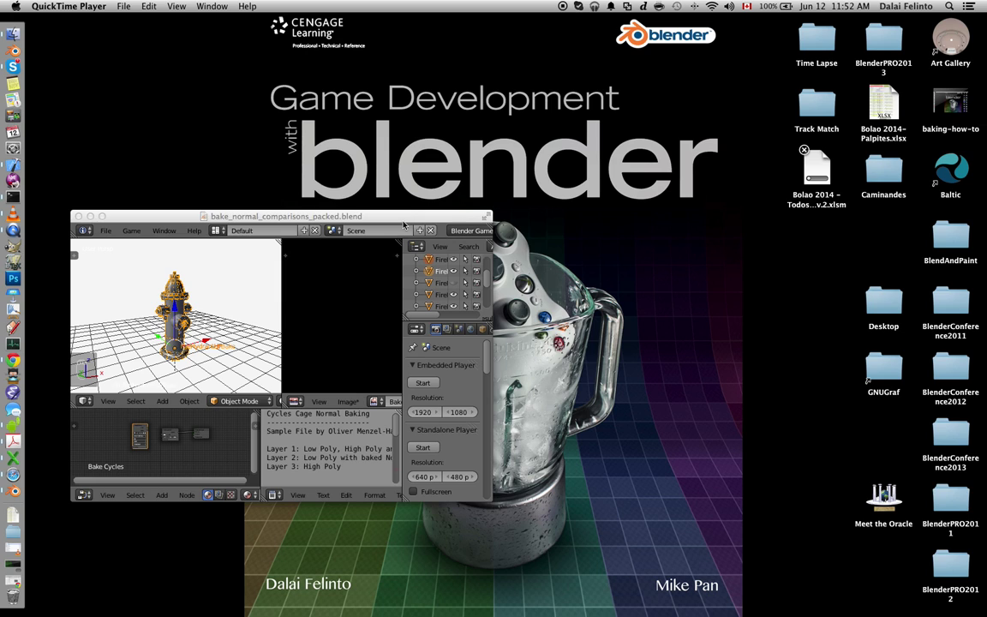
# Move the bake_normal_comparisons_packed.blend window to the upper edge of the desktop and enlarge it to fill the screen.
pyautogui.moveTo(402, 221); pyautogui.dragTo(509, 99)
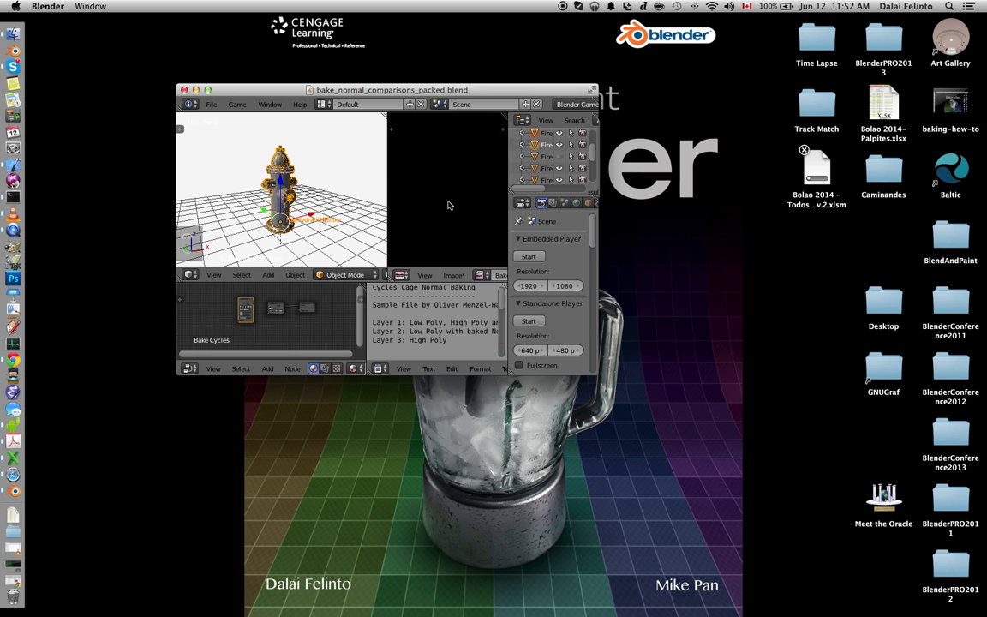
pyautogui.moveTo(408, 89); pyautogui.dragTo(542, 197)
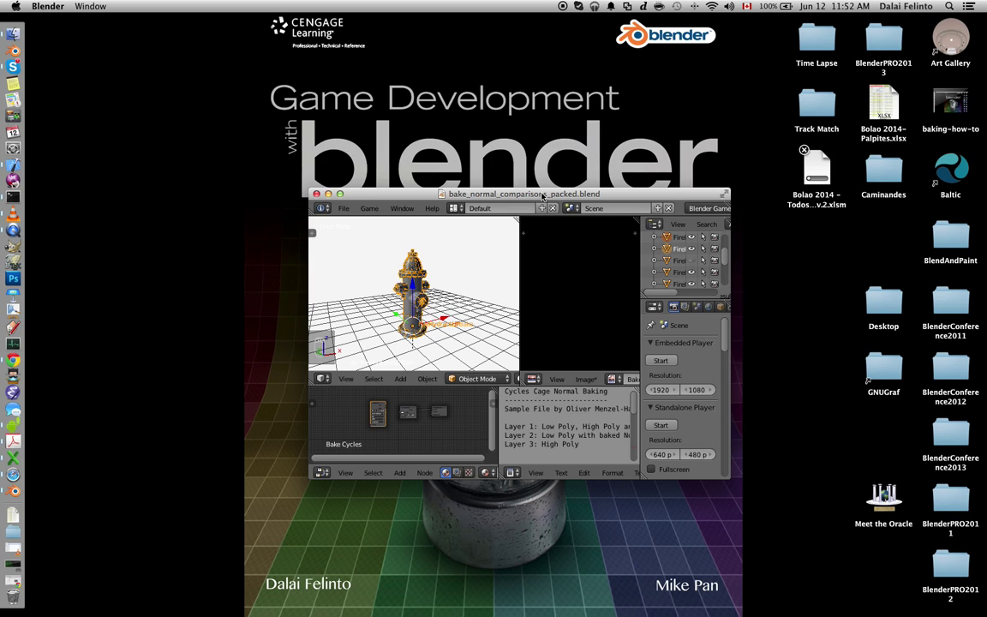
pyautogui.moveTo(542, 197); pyautogui.dragTo(330, 9)
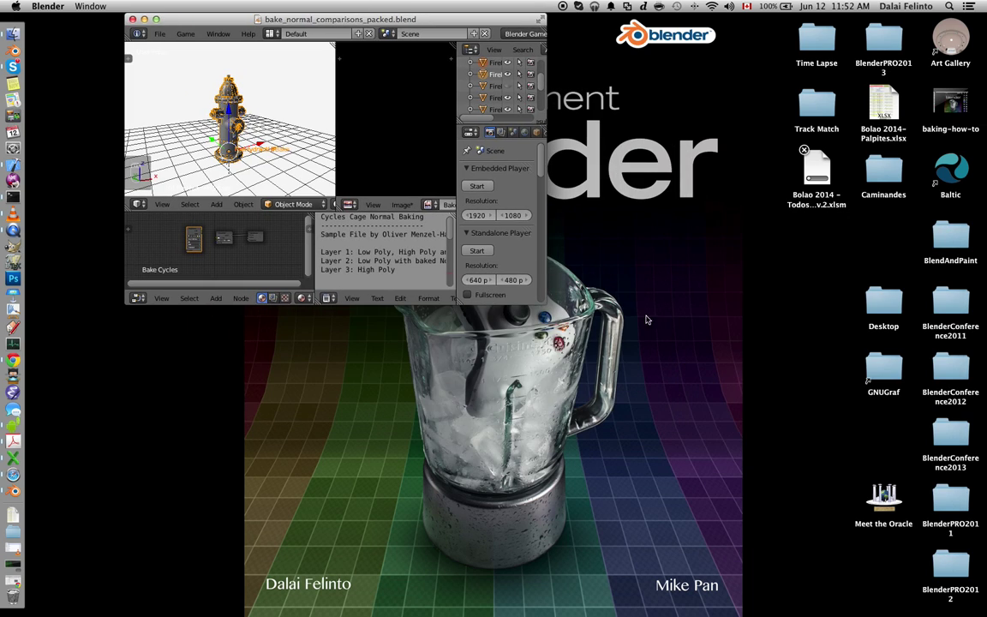
pyautogui.moveTo(548, 302); pyautogui.dragTo(848, 612)
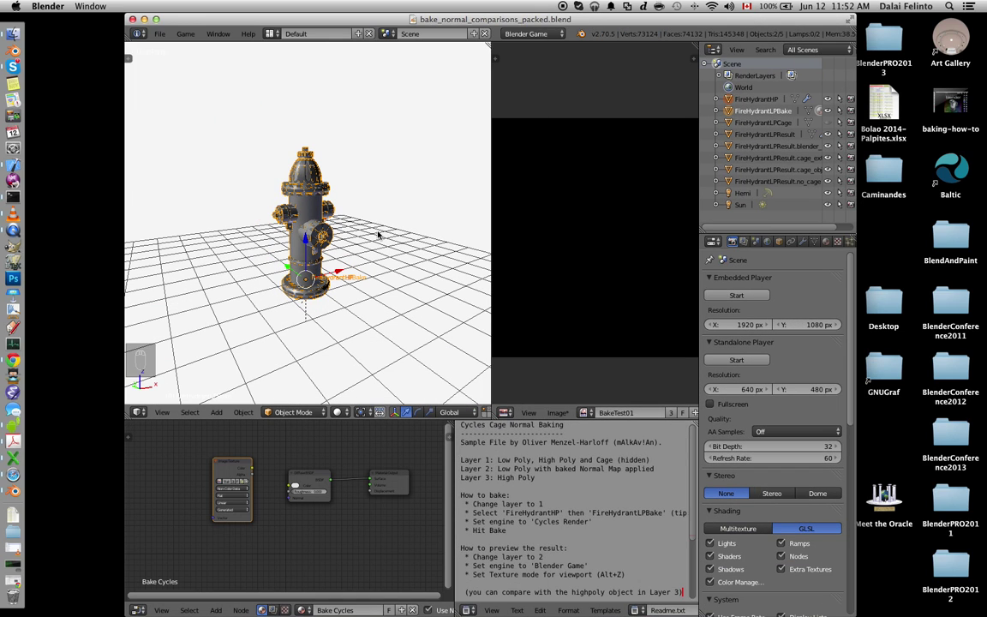
pyautogui.click(157, 20)
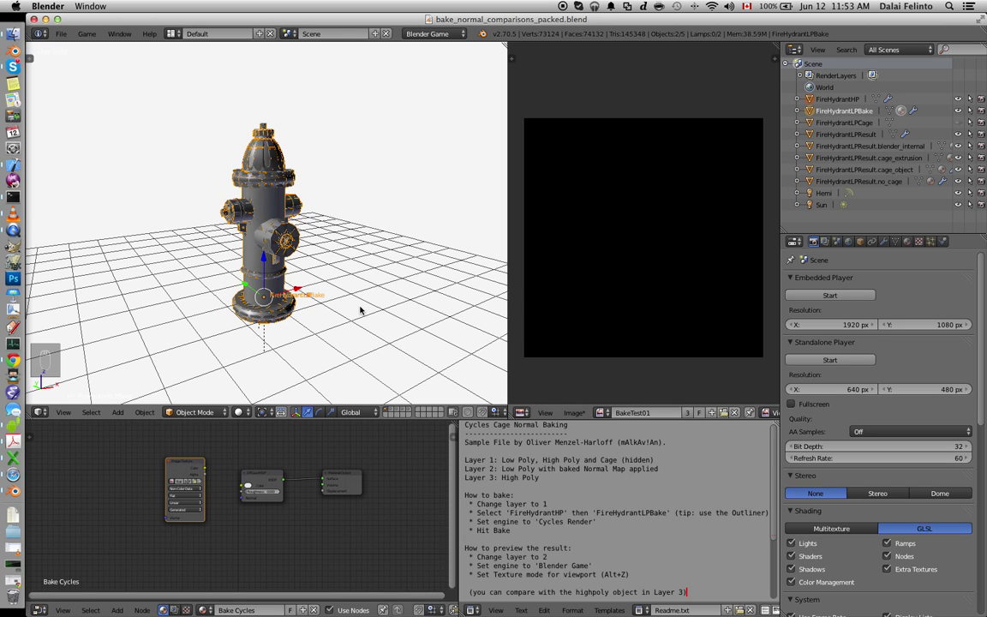
# Hide FireHydrantLPBake in the viewport and select the high-poly hydrant FireHydrantHP.
pyautogui.moveTo(351, 297); pyautogui.dragTo(351, 298, button='middle')
pyautogui.click(958, 112)
pyautogui.click(959, 99)
pyautogui.click(959, 100)
pyautogui.moveTo(370, 177); pyautogui.dragTo(417, 166, button='middle')
pyautogui.rightClick(247, 178)
pyautogui.press('KP_Decimal')
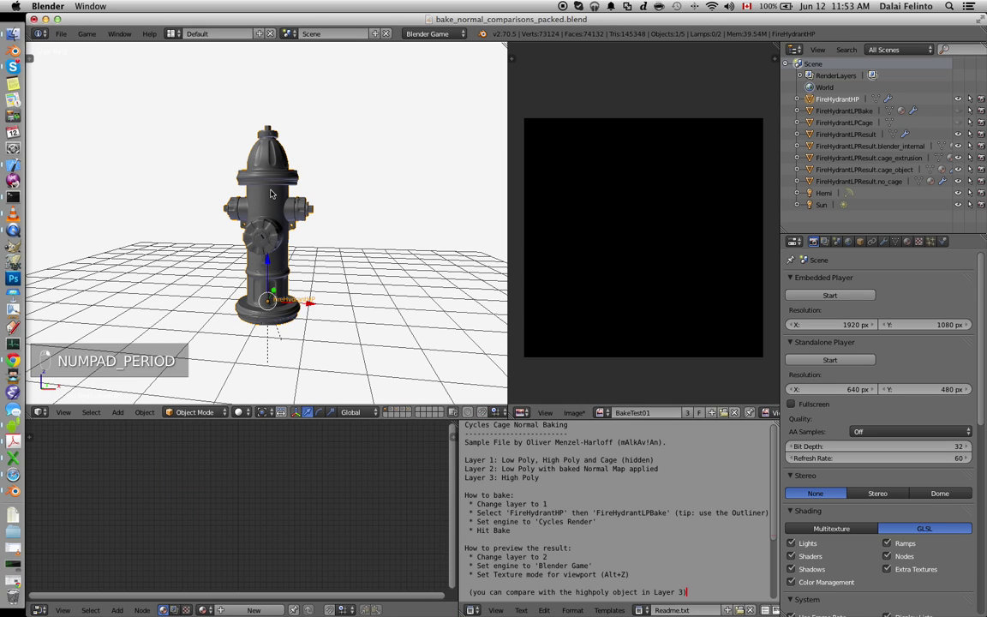
# Inspect FireHydrantHP's mesh in Edit Mode and compare its shape with the Subsurf modifier's viewport display off and on.
pyautogui.press('Tab')
pyautogui.moveTo(270, 194); pyautogui.dragTo(273, 192, button='middle')
pyautogui.press('Tab')
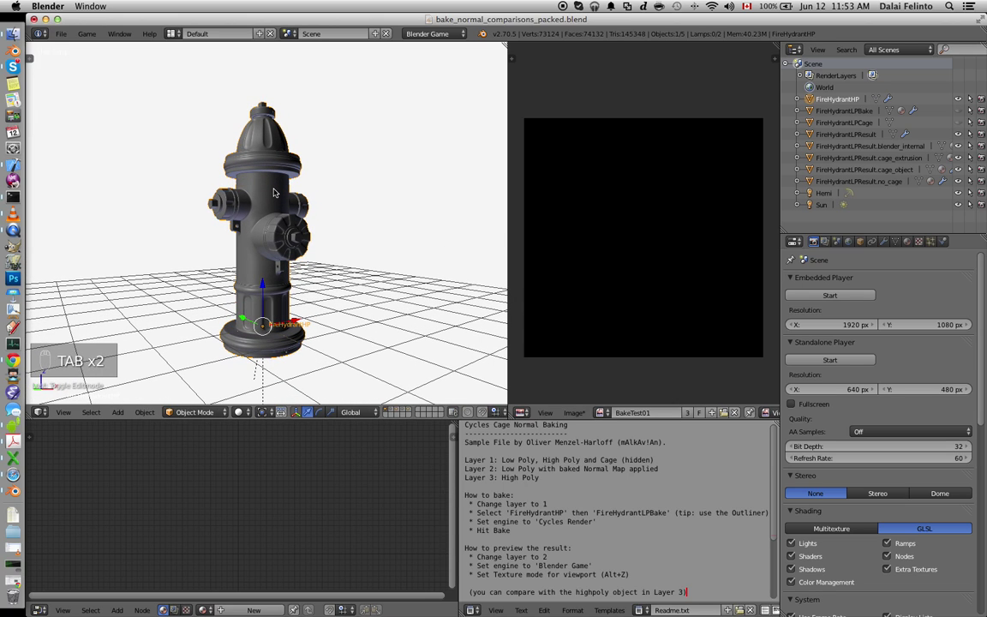
pyautogui.click(884, 240)
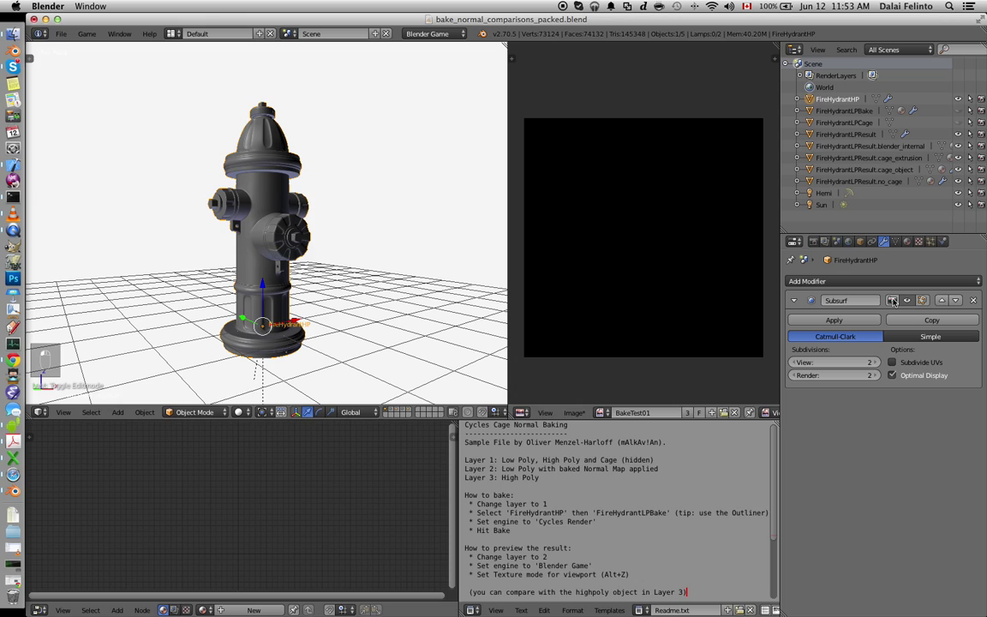
pyautogui.click(907, 301)
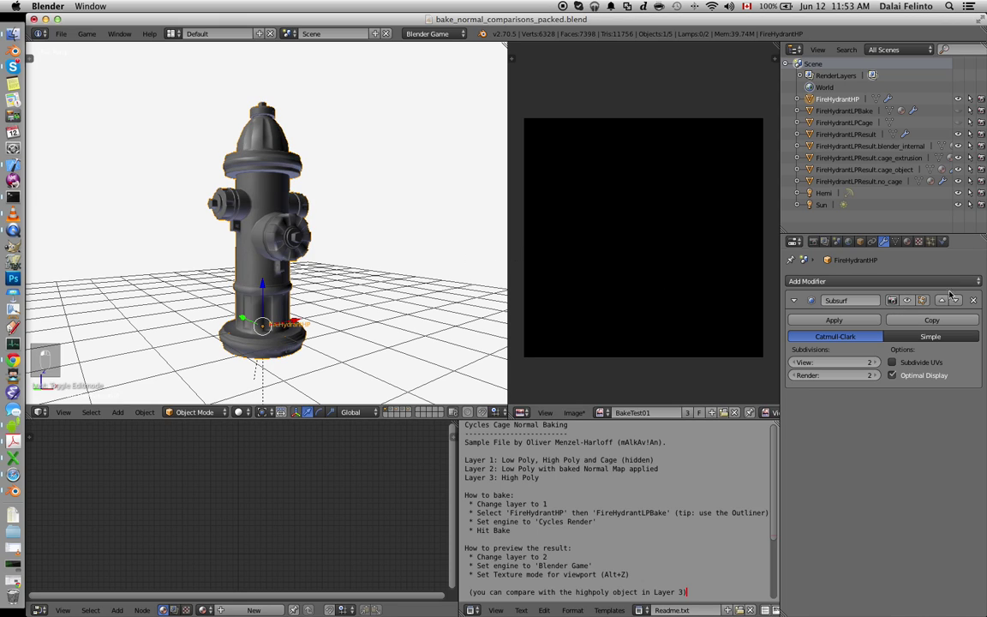
pyautogui.click(907, 301)
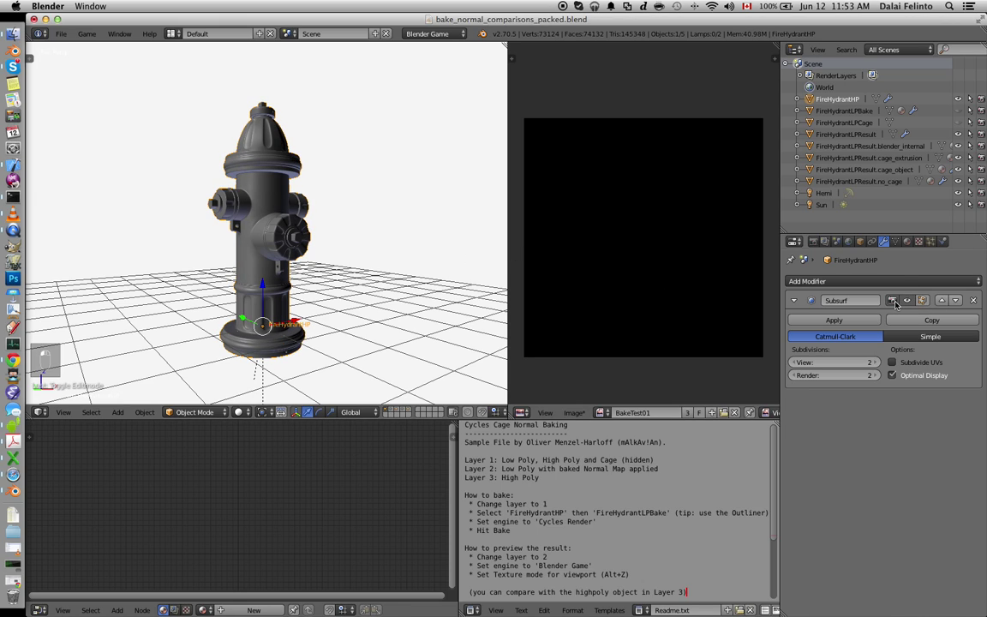
# Select FireHydrantLPBake, hide FireHydrantHP, and show the low-poly bake hydrant in its place.
pyautogui.click(943, 111)
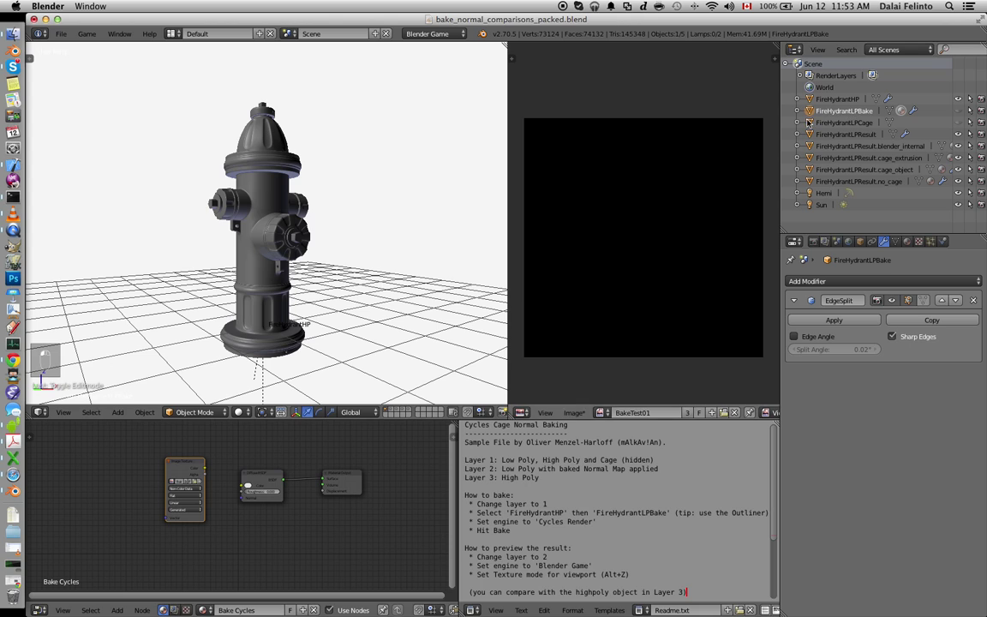
pyautogui.click(959, 99)
pyautogui.click(959, 110)
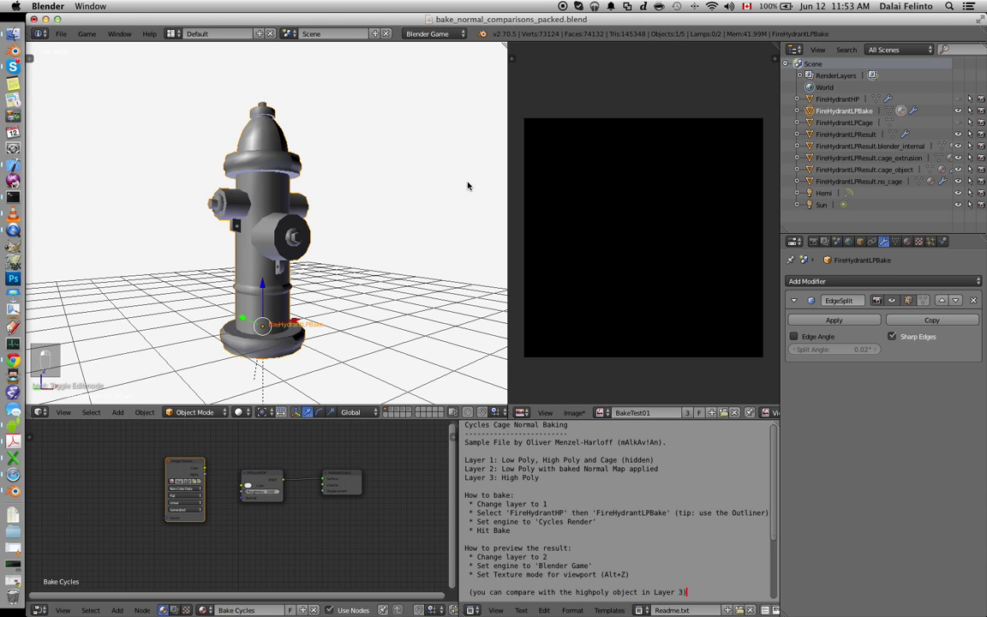
pyautogui.hscroll(2, 462, 197)
pyautogui.press('KP_Decimal')
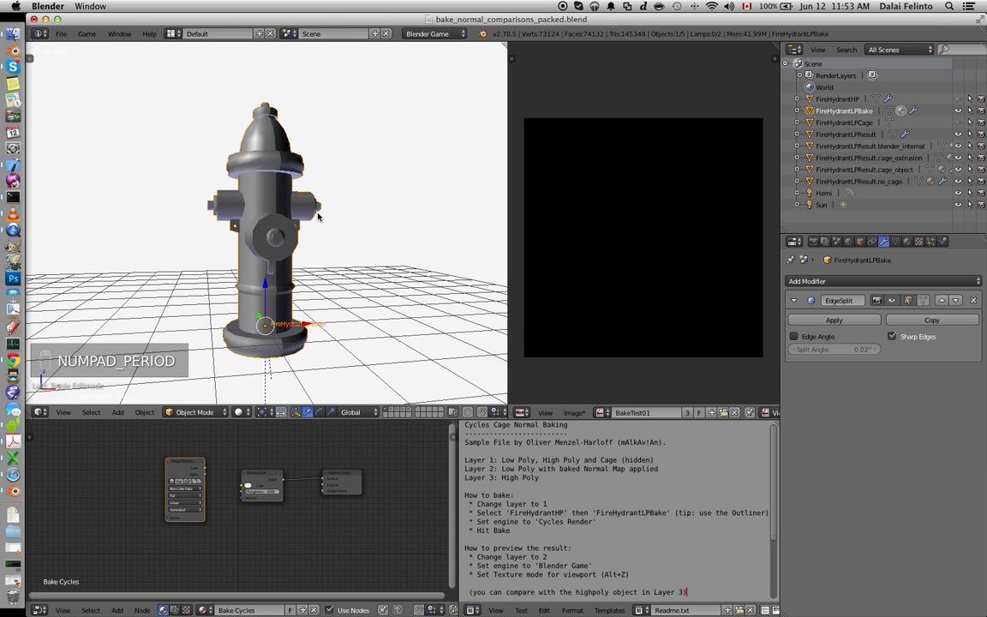
pyautogui.press('KP_Decimal')
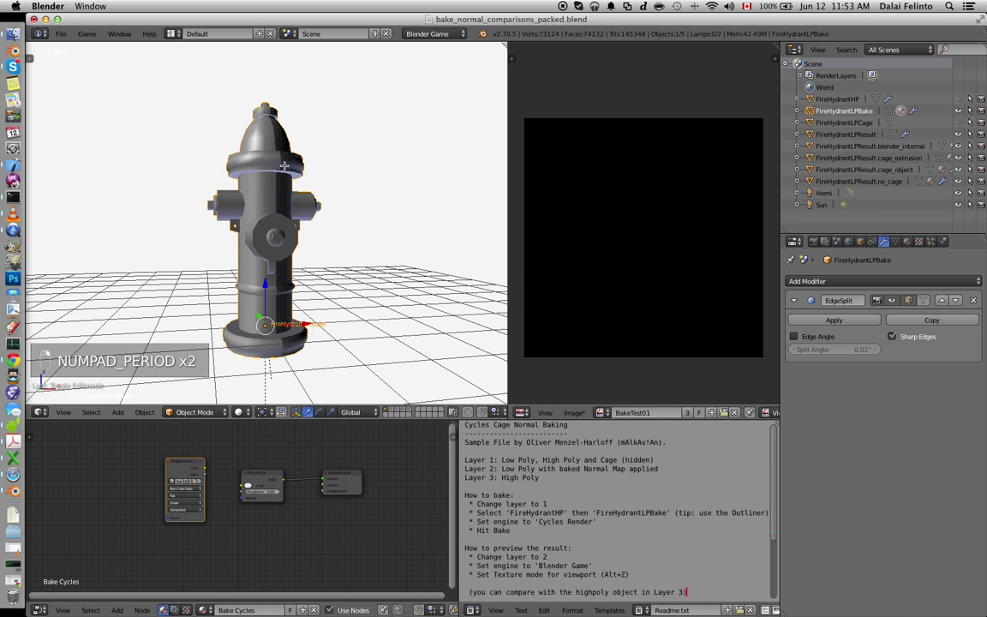
# Examine the low-poly hydrant's mesh and UV layout in Edit Mode, ending in Object Mode.
pyautogui.press('Tab')
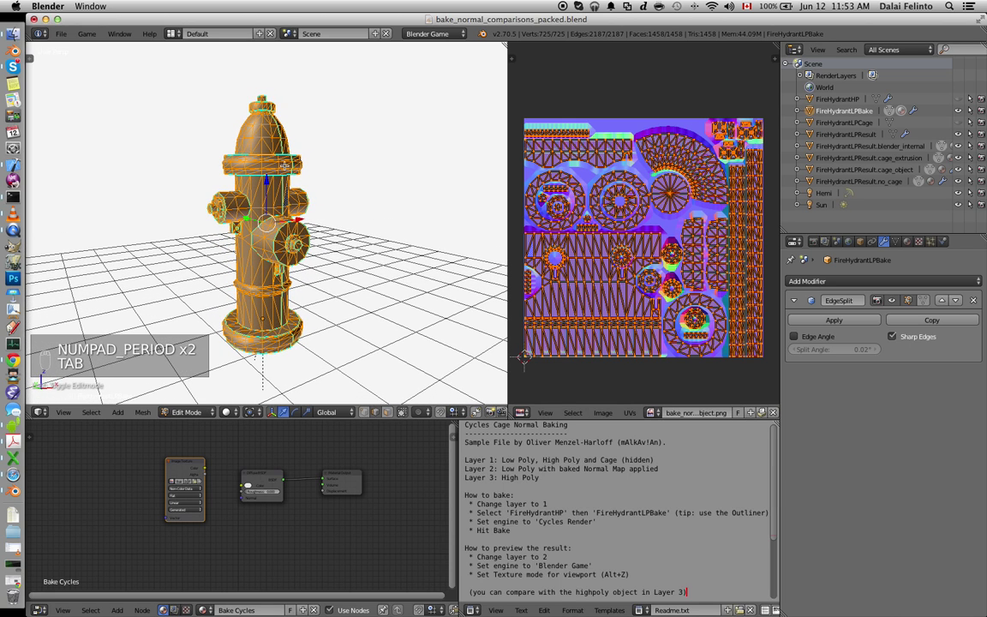
pyautogui.press('Tab')
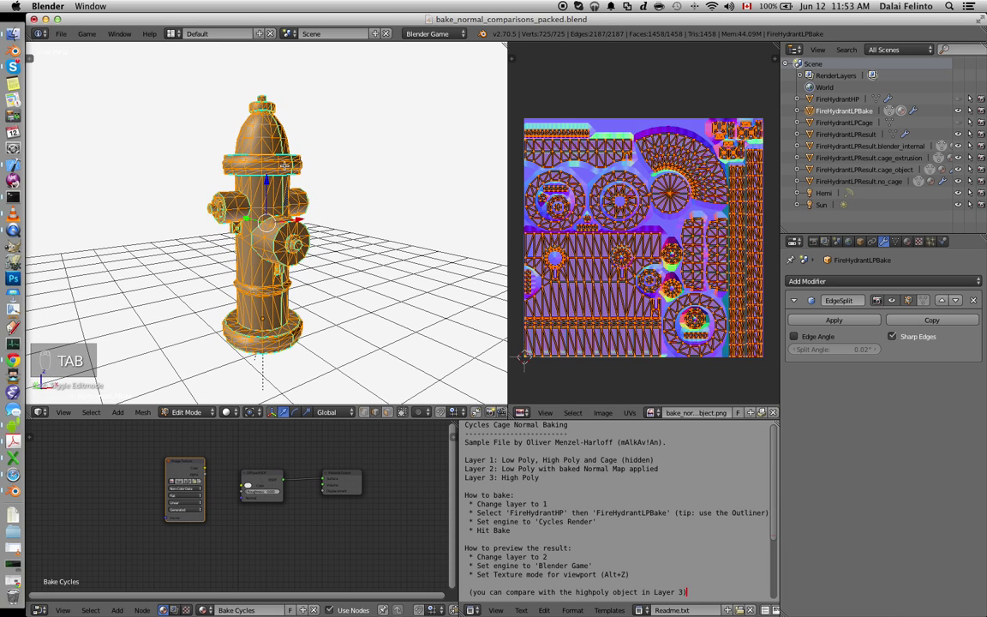
pyautogui.press('Tab')
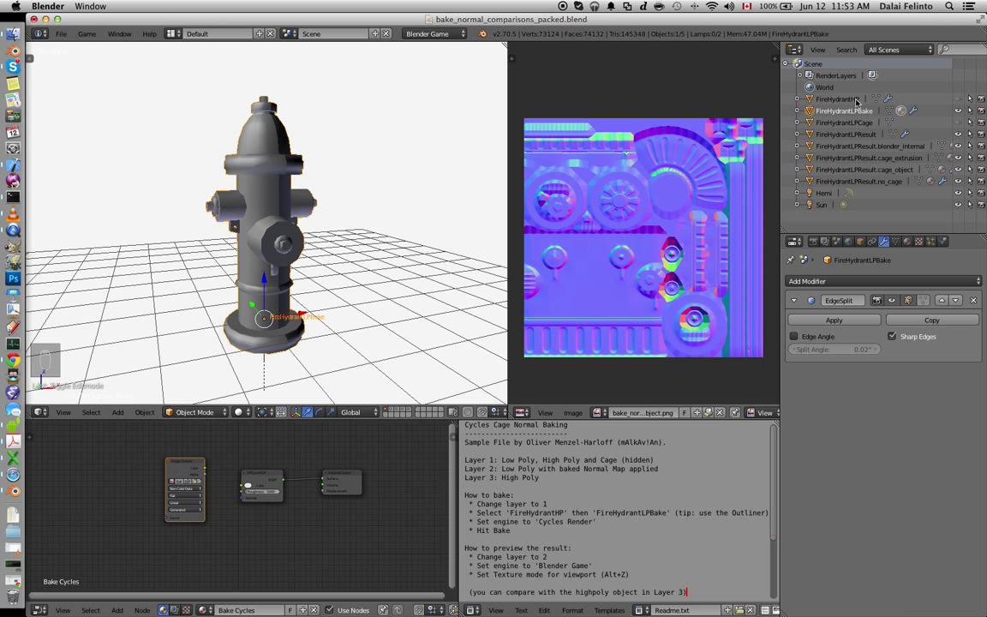
# Hide FireHydrantLPBake, show FireHydrantLPCage, and select the cage for a closer view.
pyautogui.click(957, 111)
pyautogui.click(957, 123)
pyautogui.hscroll(-5, 489, 147)
pyautogui.press('KP_Decimal')
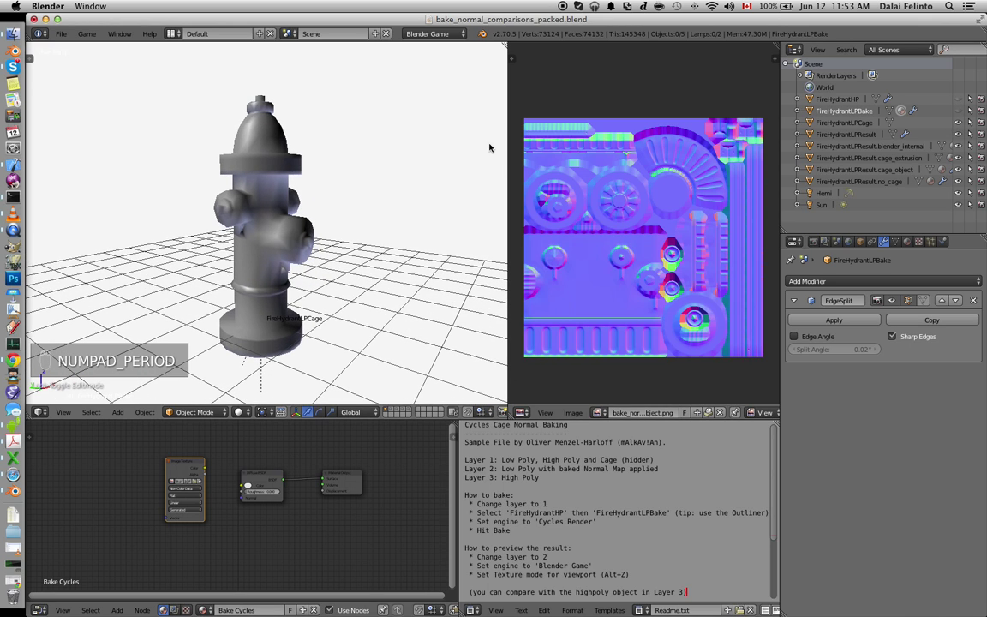
pyautogui.rightClick(262, 208)
pyautogui.press('KP_Decimal')
pyautogui.press('KP_Decimal')
pyautogui.press('KP_Decimal')
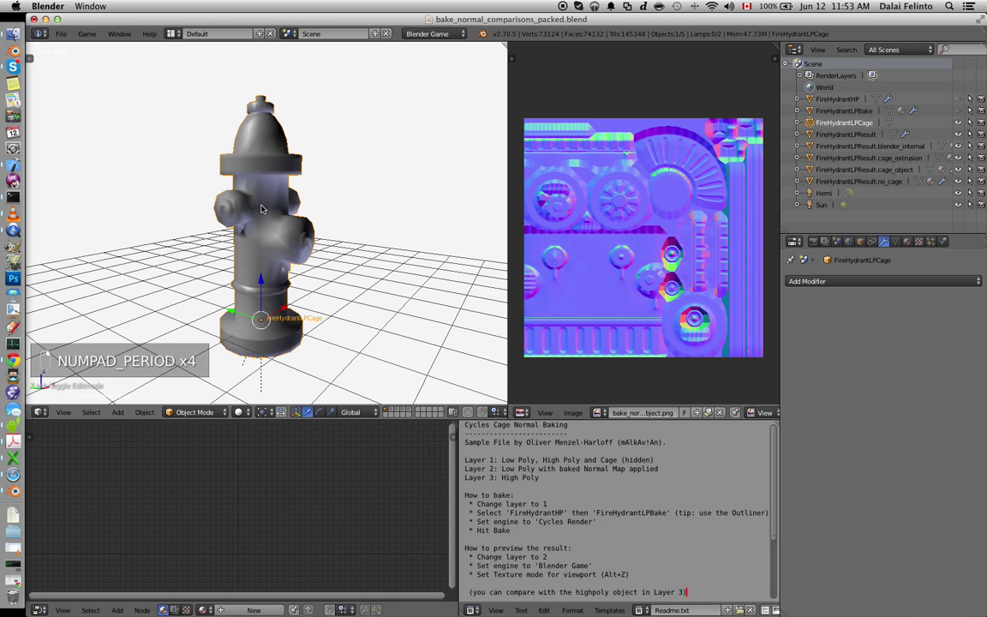
pyautogui.hscroll(3, 262, 209)
pyautogui.press('KP_Add')
pyautogui.press('KP_Add')
pyautogui.press('KP_Add')
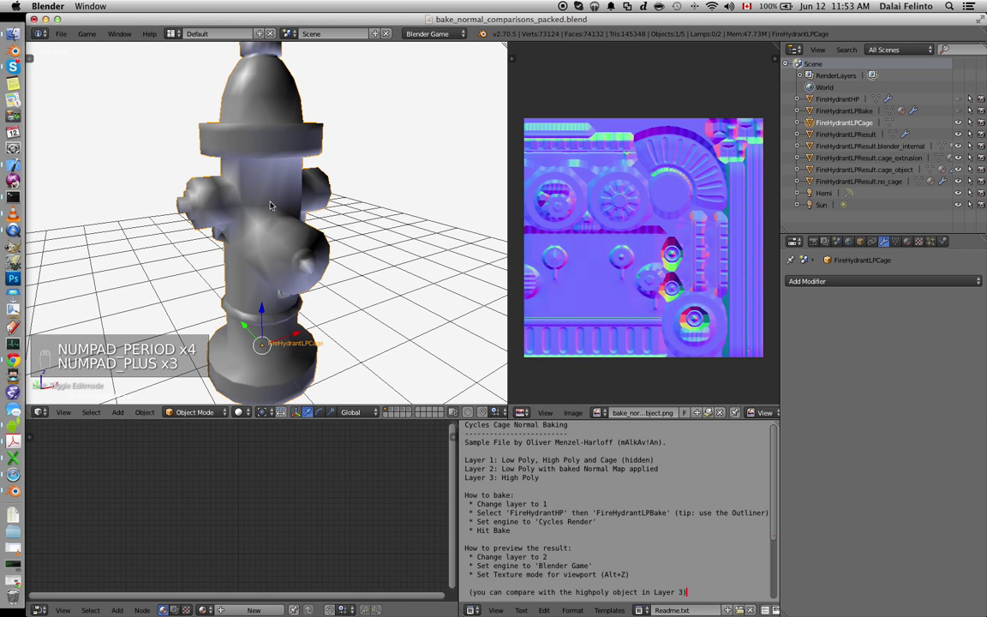
# Set the render engine to Cycles Render and show FireHydrantHP and FireHydrantLPBake with FireHydrantLPCage hidden.
pyautogui.click(441, 33)
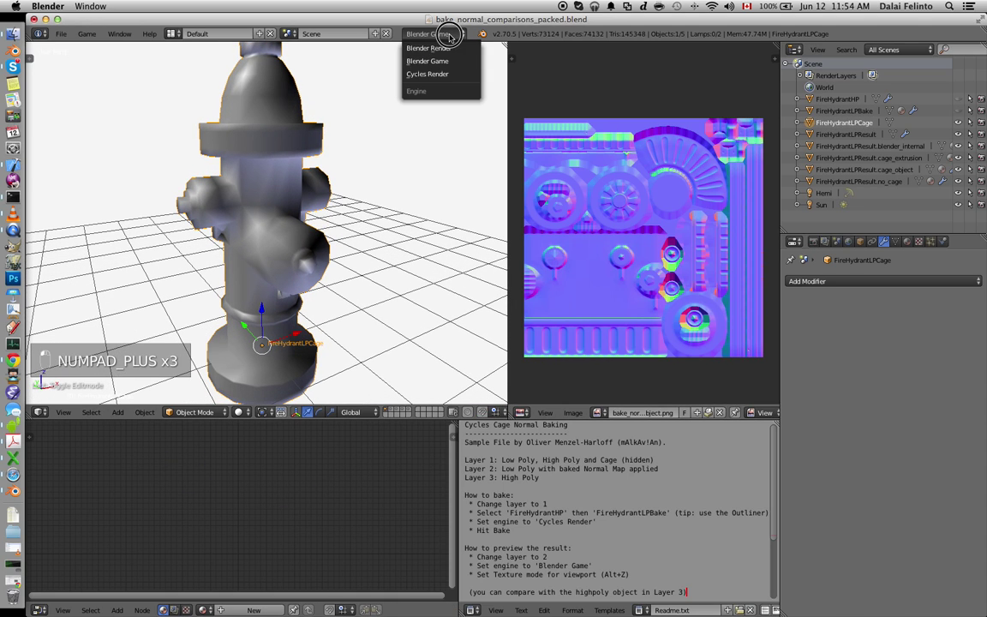
pyautogui.click(444, 74)
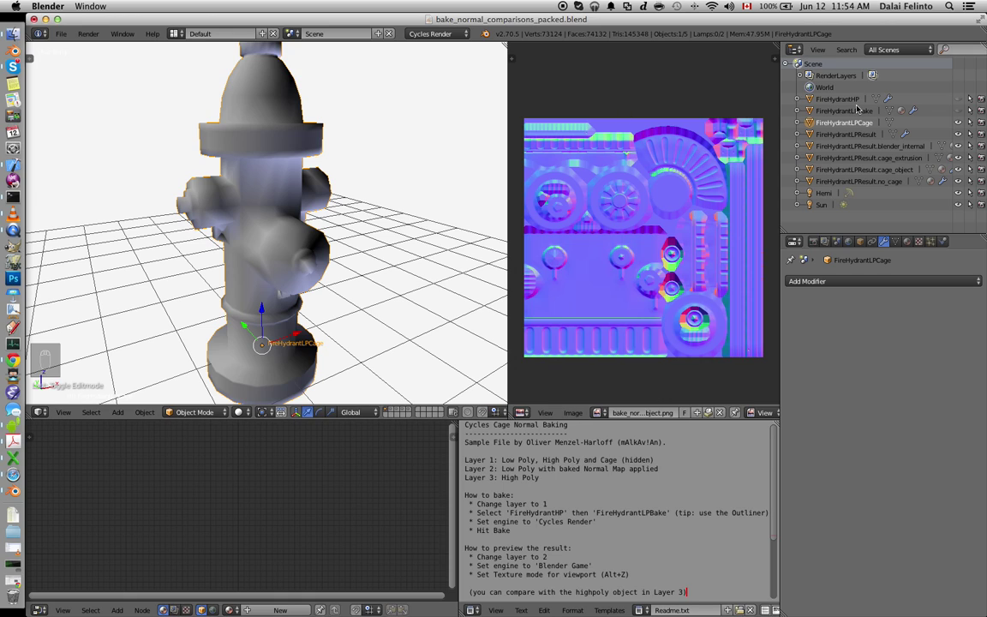
pyautogui.click(852, 101)
pyautogui.click(959, 100)
pyautogui.click(958, 122)
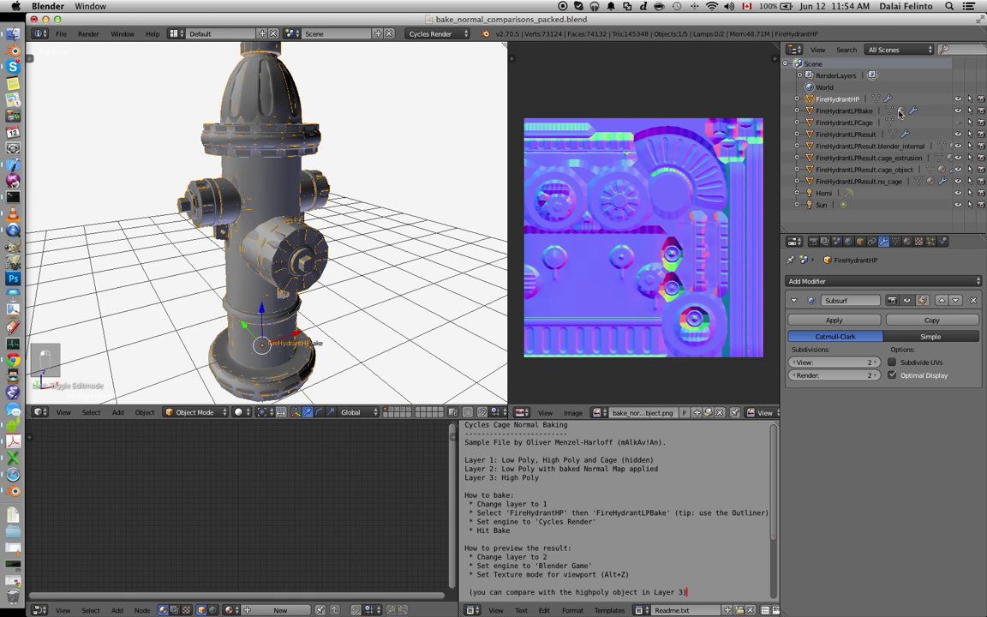
# Compare FireHydrantHP and FireHydrantLPBake by toggling their visibility off and on, and display the scene's Cycles bake settings.
pyautogui.click(958, 99)
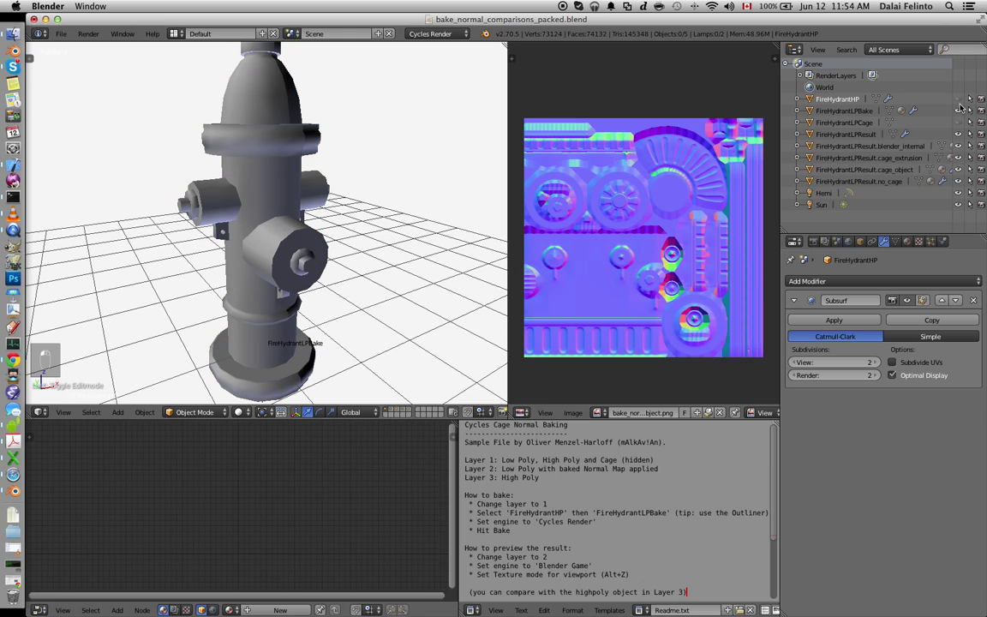
pyautogui.click(958, 111)
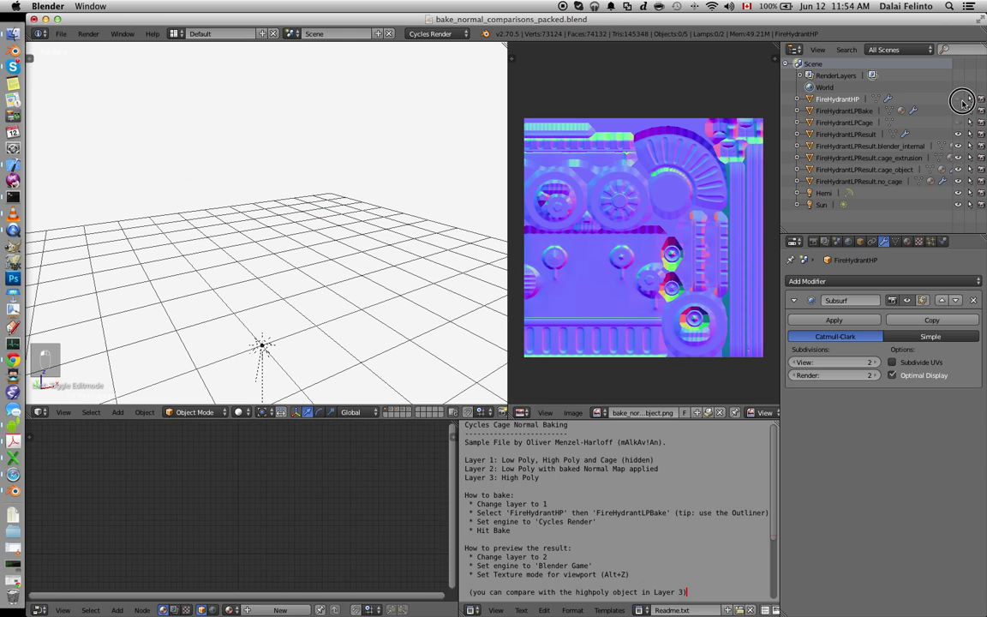
pyautogui.click(958, 98)
pyautogui.click(959, 111)
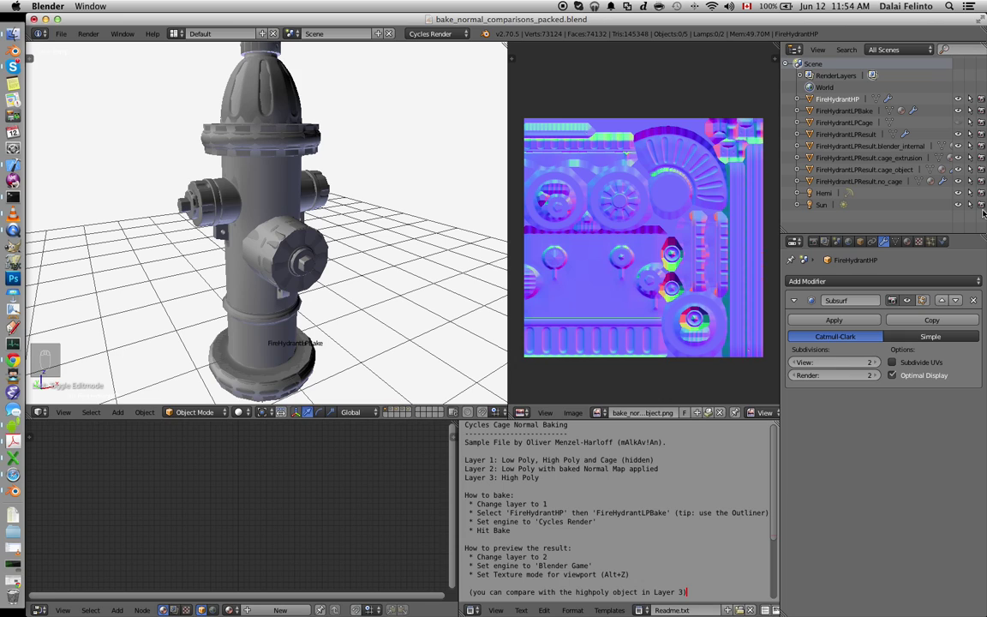
pyautogui.click(814, 240)
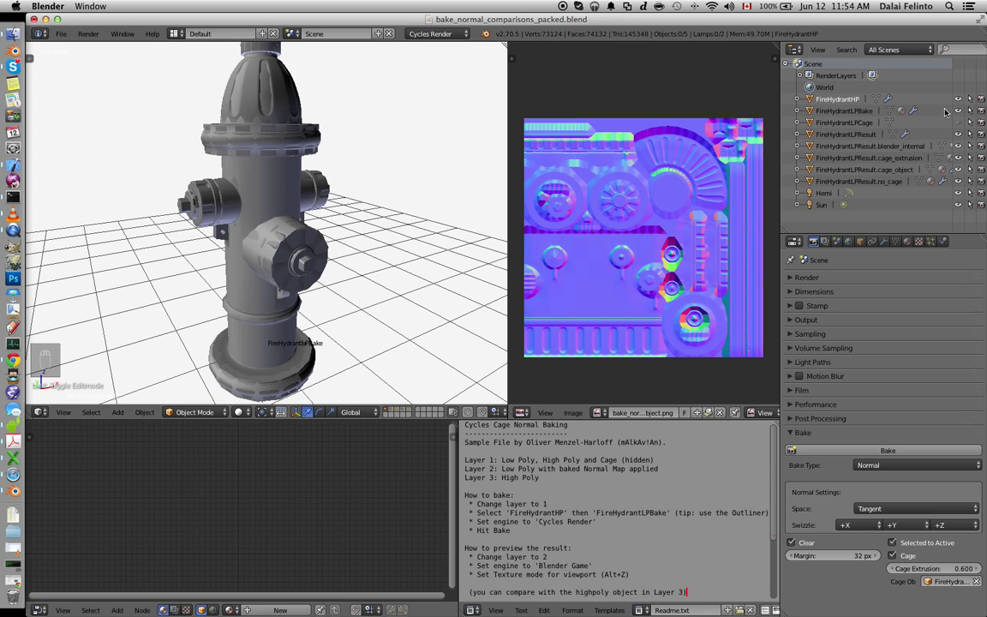
# Hide FireHydrantHP, show both FireHydrantLPBake and FireHydrantLPCage, and select the cage in the viewport.
pyautogui.click(857, 100)
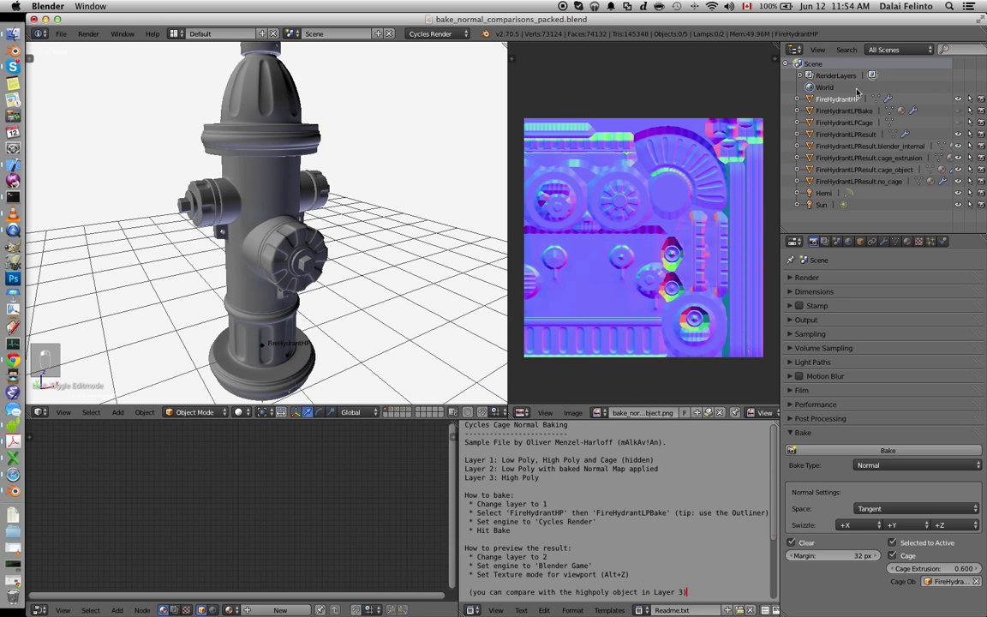
pyautogui.click(958, 99)
pyautogui.click(959, 110)
pyautogui.click(959, 123)
pyautogui.rightClick(296, 130)
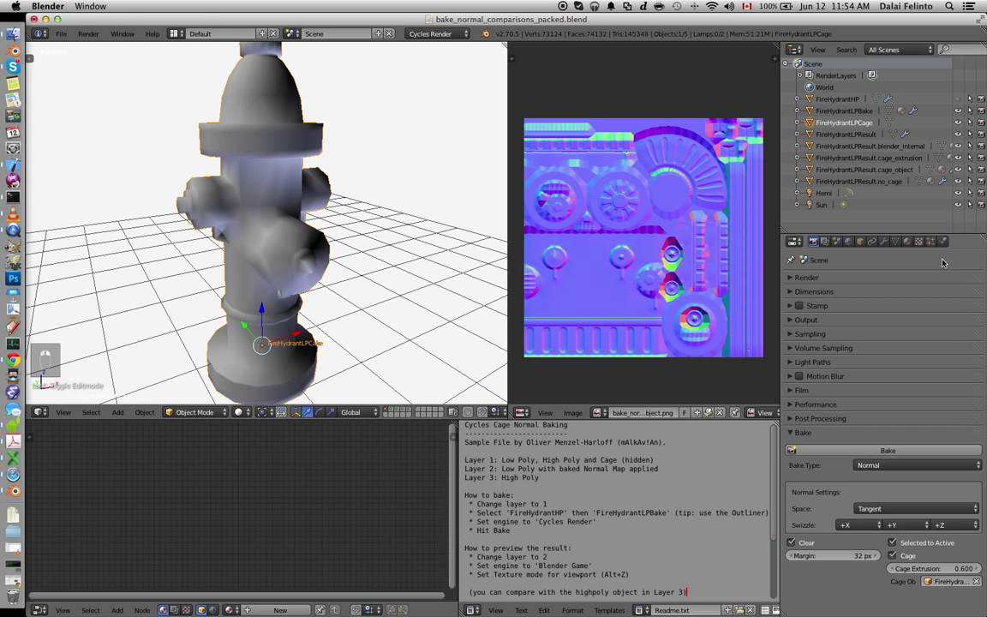
# Enable Wire display for FireHydrantLPCage and set its maximum draw type to Bounds to see the low-poly hydrant inside it.
pyautogui.click(895, 241)
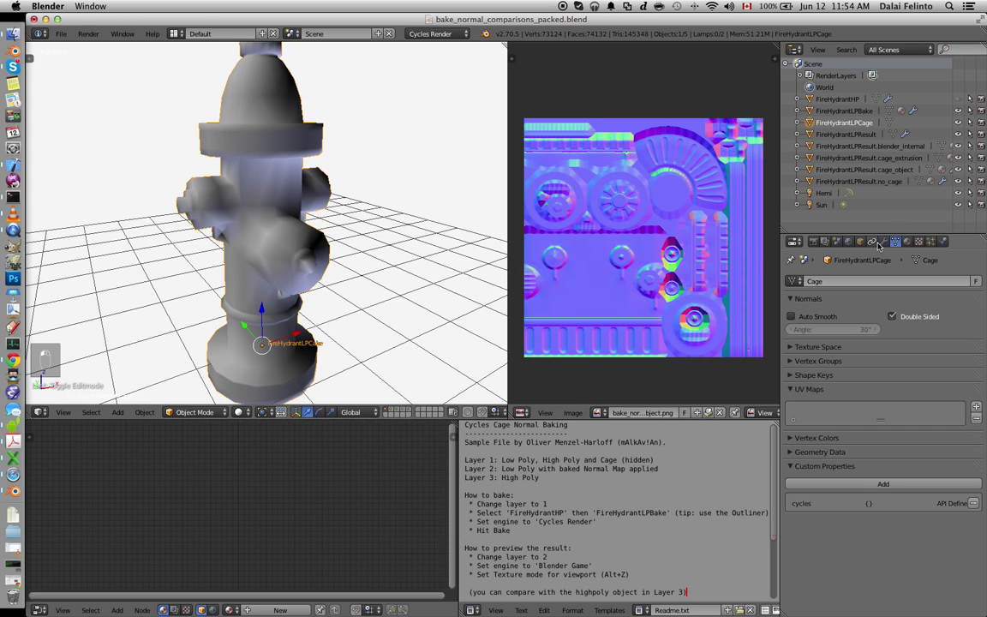
pyautogui.click(861, 241)
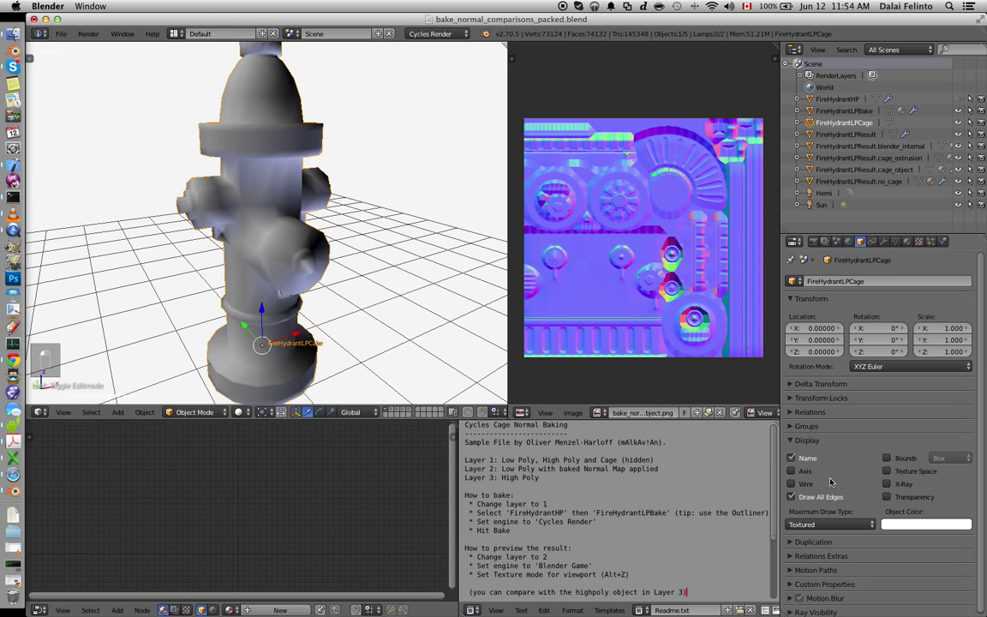
pyautogui.click(793, 483)
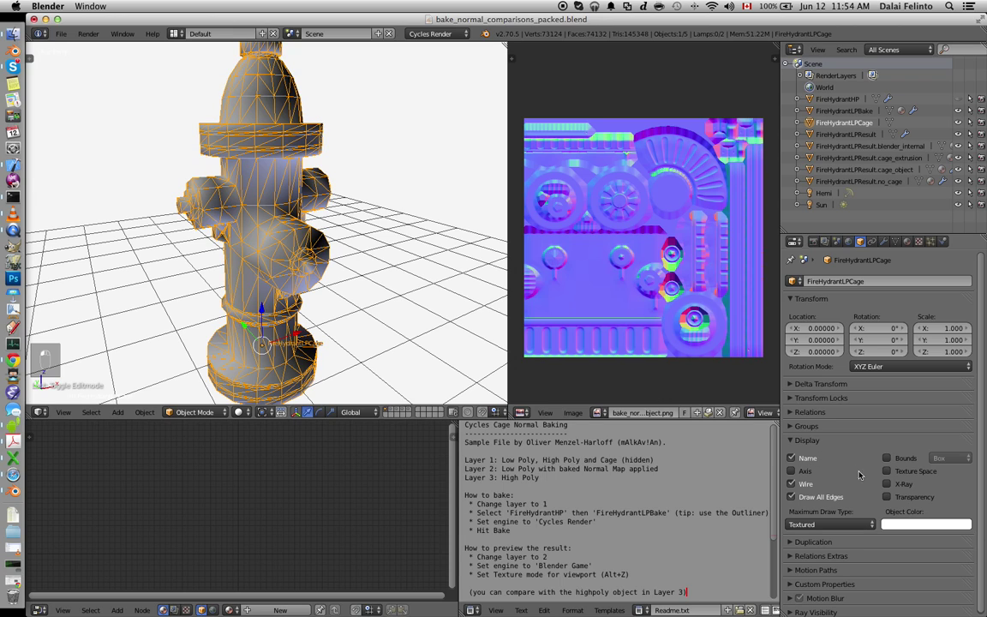
pyautogui.click(827, 524)
pyautogui.click(833, 511)
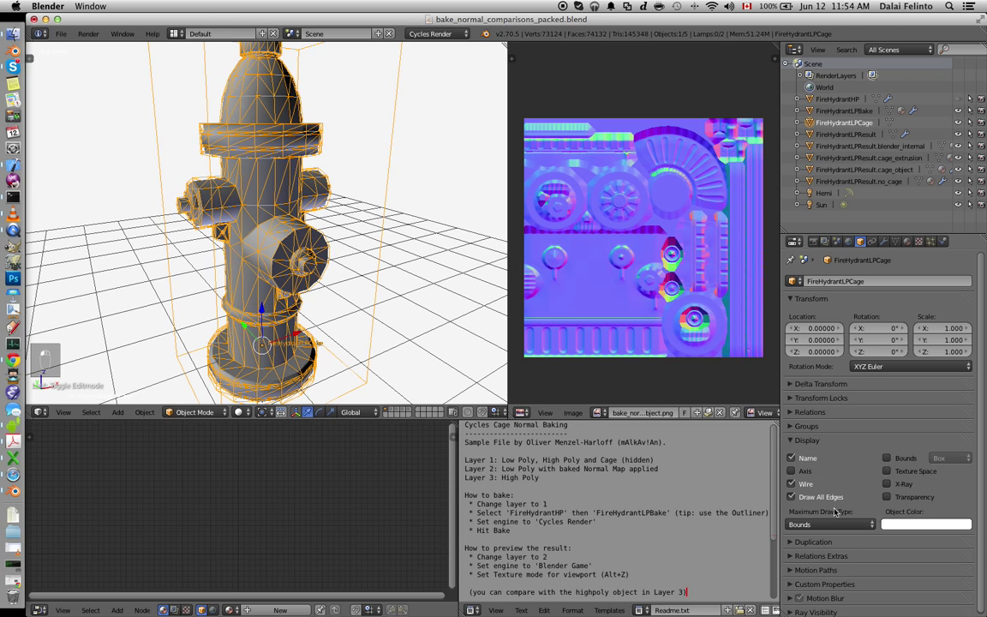
pyautogui.moveTo(300, 225)
pyautogui.mouseDown(button='middle')
pyautogui.moveTo(333, 249)
pyautogui.moveTo(321, 242)
pyautogui.mouseUp(button='middle')
pyautogui.press('KP_Add')
pyautogui.press('KP_Add')
pyautogui.press('KP_Add')
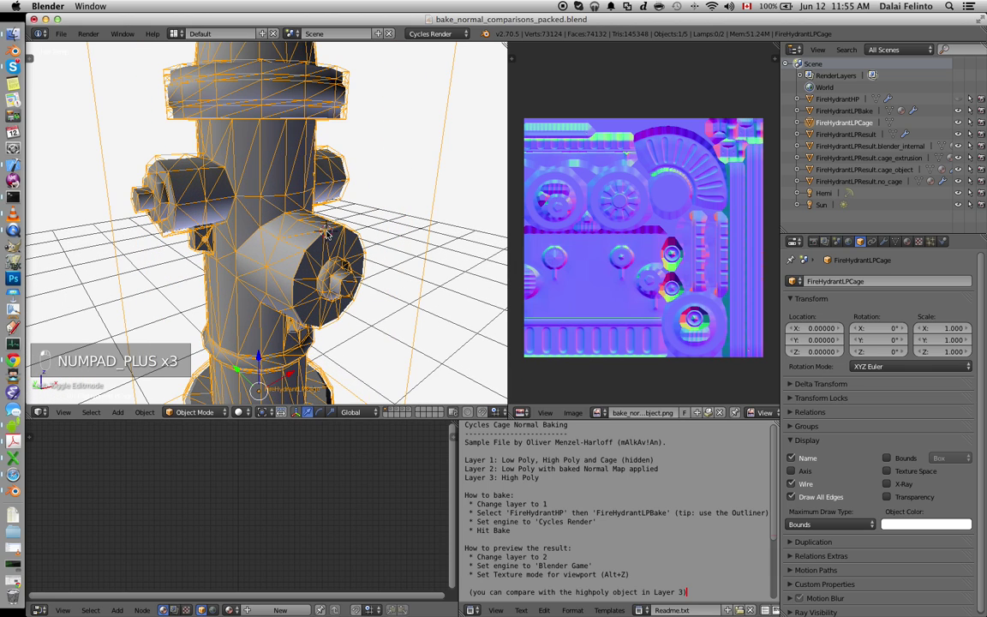
pyautogui.moveTo(310, 198); pyautogui.dragTo(345, 215, button='middle')
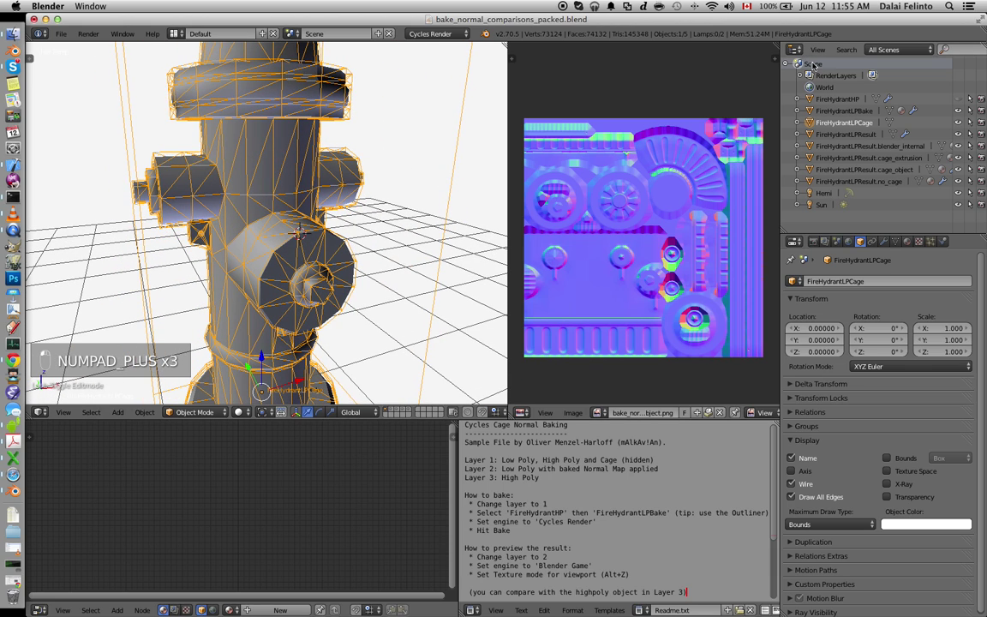
# Try X-Ray display on FireHydrantLPCage, check it against FireHydrantLPBake, and reselect the cage with X-Ray off.
pyautogui.click(844, 111)
pyautogui.moveTo(335, 156)
pyautogui.mouseDown(button='middle')
pyautogui.moveTo(349, 157)
pyautogui.moveTo(335, 171)
pyautogui.mouseUp(button='middle')
pyautogui.click(869, 124)
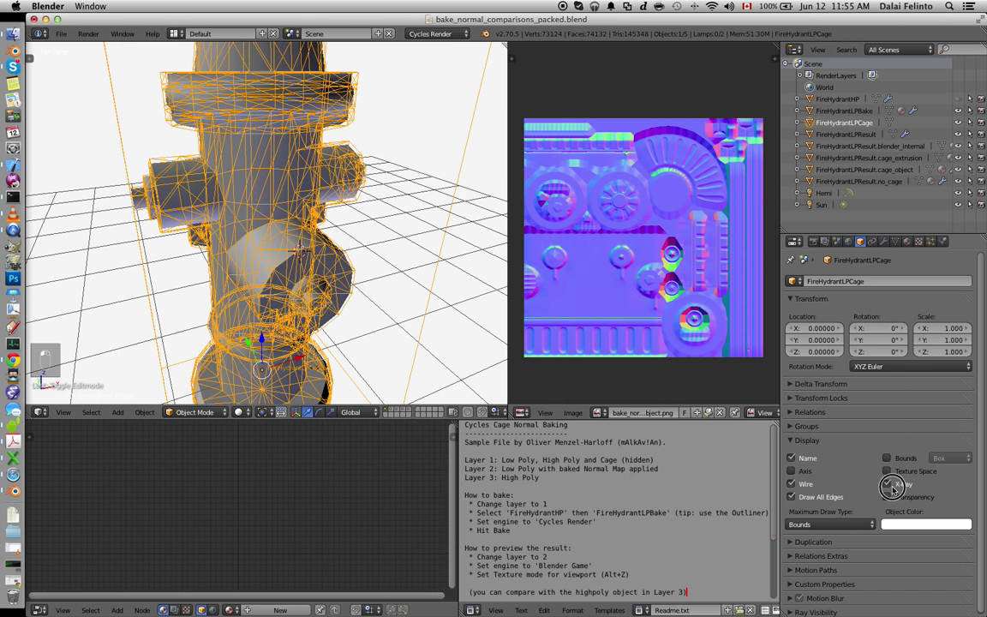
pyautogui.click(841, 111)
pyautogui.moveTo(476, 170); pyautogui.dragTo(505, 184, button='middle')
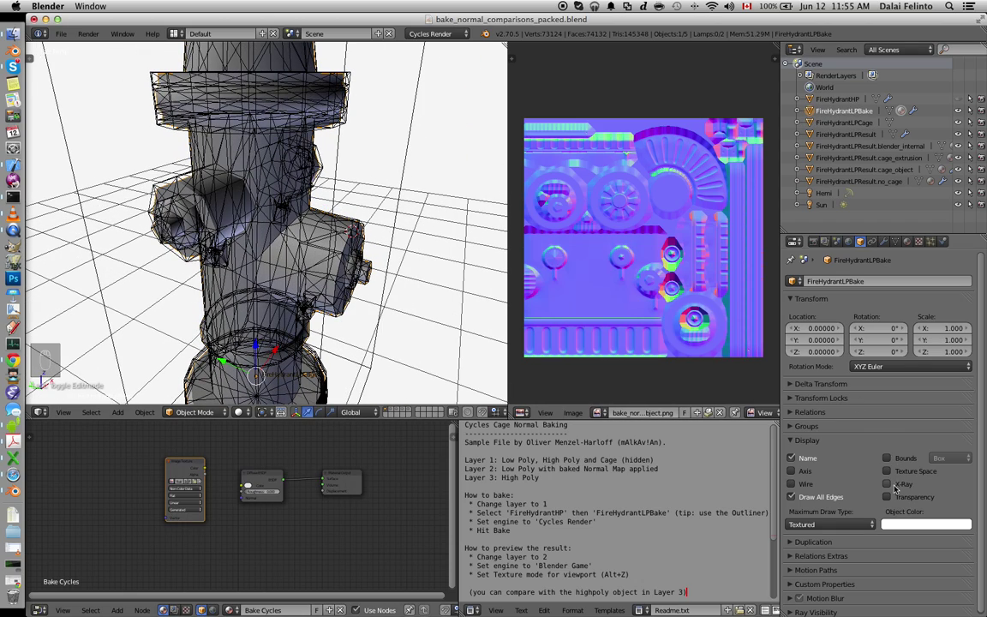
pyautogui.click(844, 122)
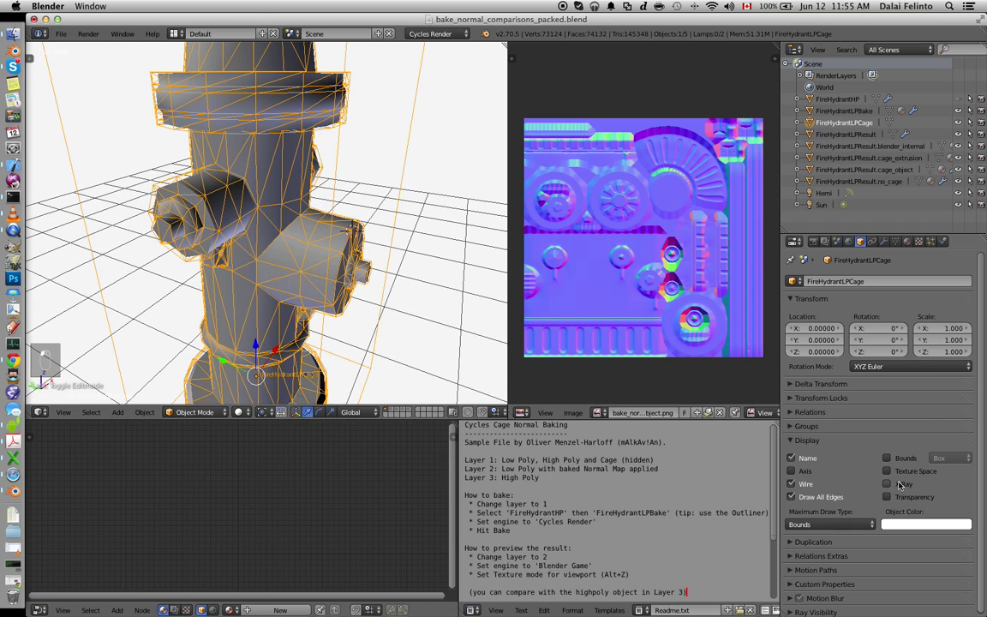
# Examine FireHydrantLPCage's wireframe up close where the front nozzle joins the low-poly hydrant's barrel.
pyautogui.moveTo(351, 241); pyautogui.dragTo(354, 244, button='middle')
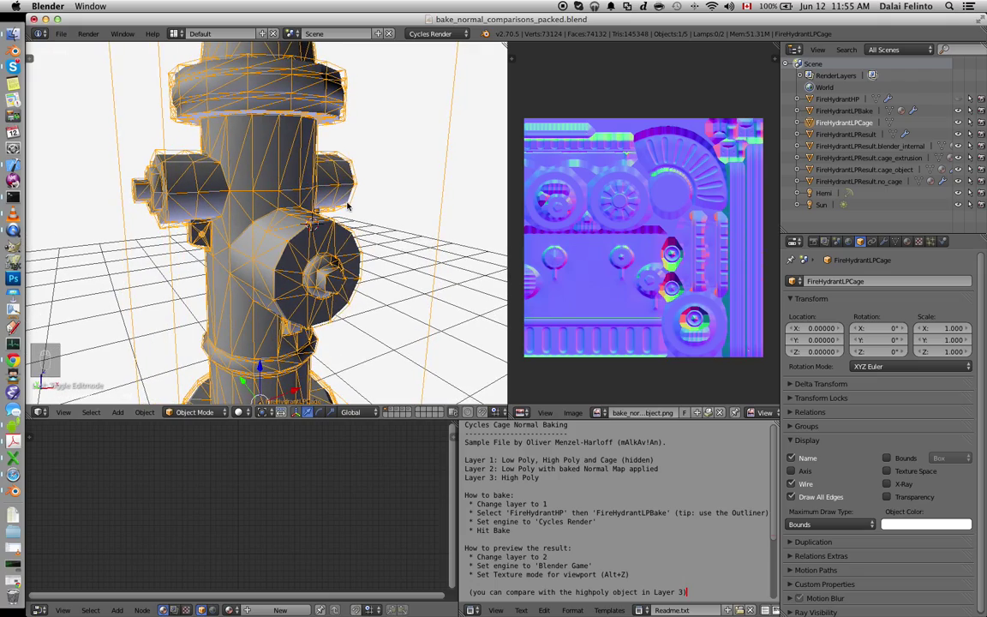
pyautogui.press('KP_Add')
pyautogui.press('KP_Add')
pyautogui.press('KP_Add')
pyautogui.press('KP_Add')
pyautogui.press('KP_Add')
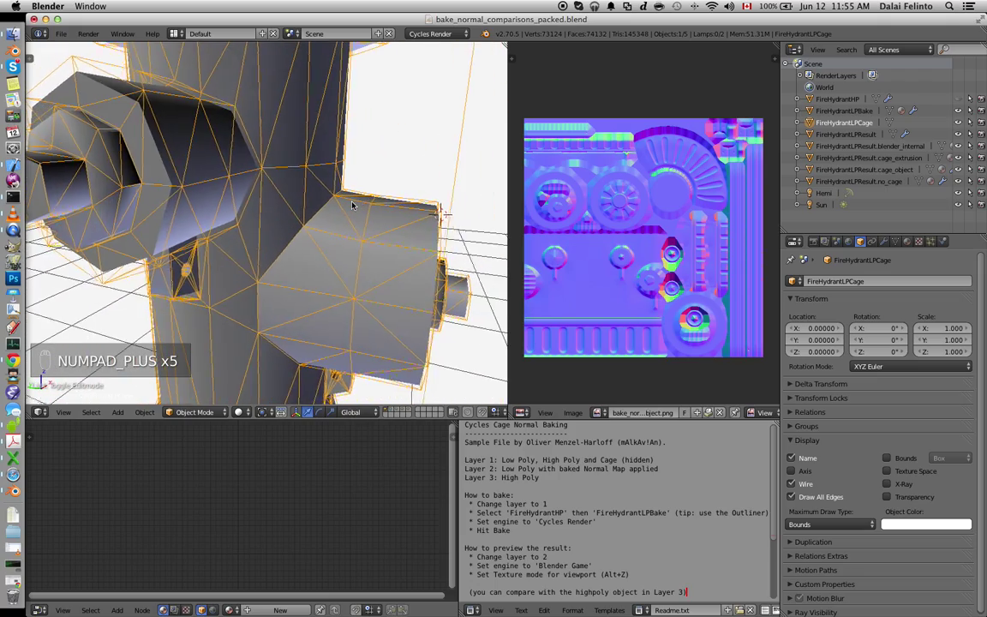
pyautogui.hscroll(5, 352, 205)
pyautogui.hscroll(-3, 352, 204)
pyautogui.hscroll(1, 352, 205)
pyautogui.hscroll(10, 351, 204)
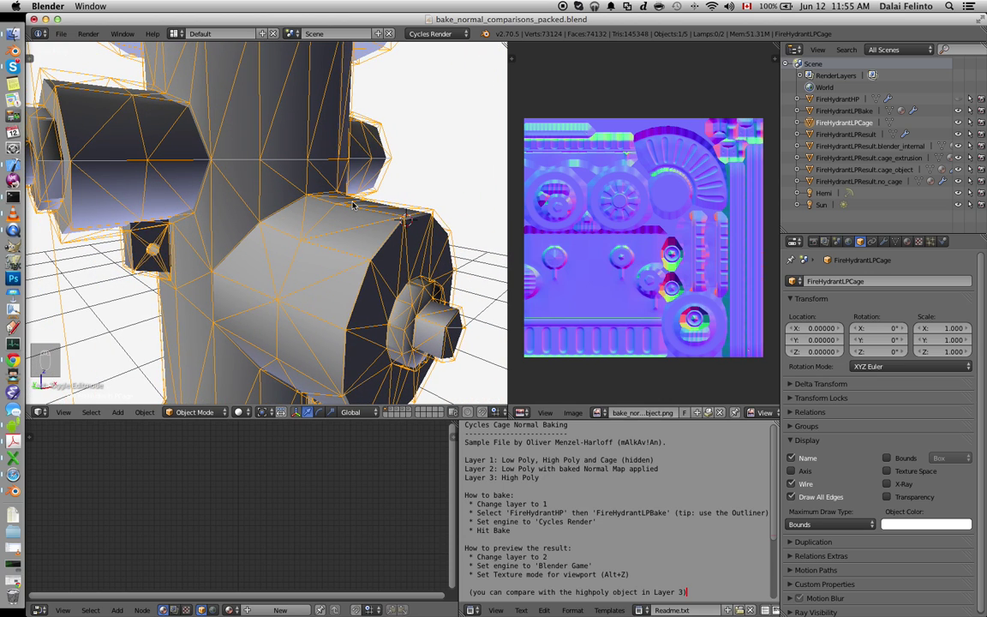
pyautogui.press('KP_Add')
pyautogui.press('KP_Add')
pyautogui.press('KP_Add')
pyautogui.press('KP_Add')
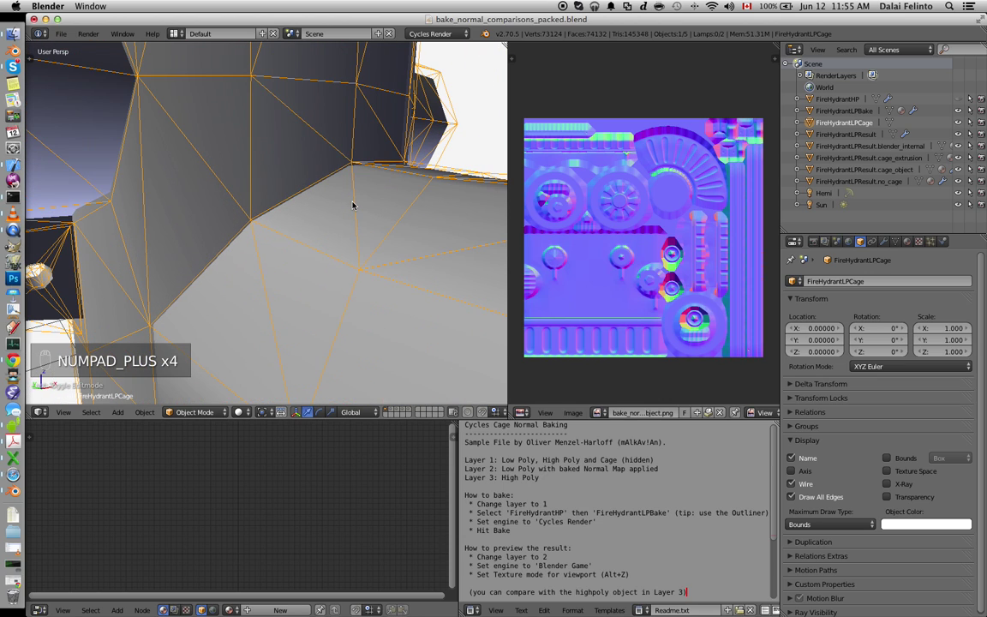
pyautogui.press('KP_Subtract')
pyautogui.press('KP_Subtract')
pyautogui.press('KP_Subtract')
pyautogui.press('KP_Subtract')
pyautogui.press('KP_Subtract')
pyautogui.press('KP_Subtract')
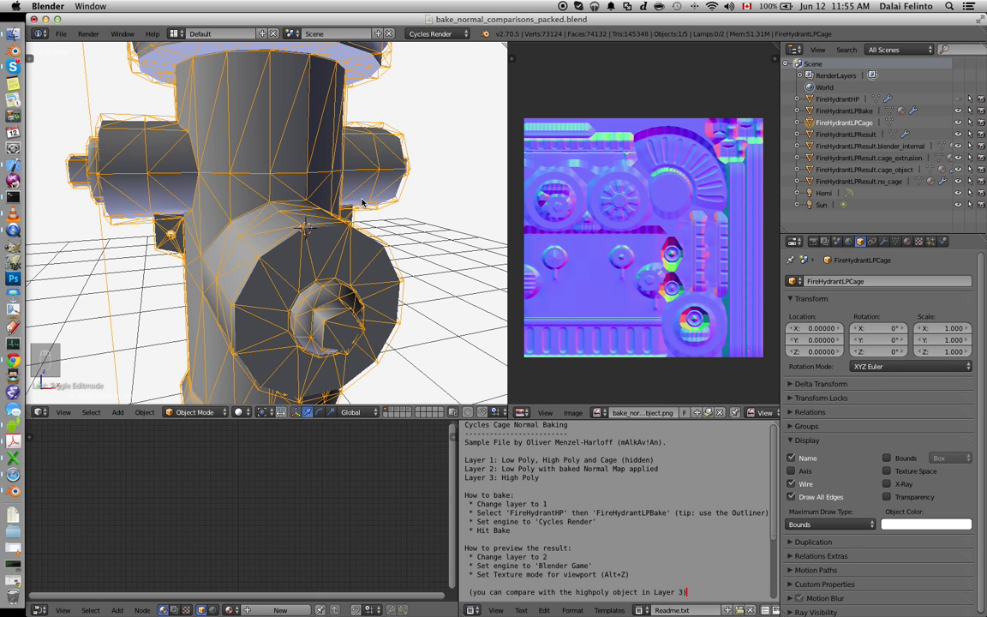
# Inspect the spacing between the cage wireframe and the low-poly surface along the front nozzle's outer edges.
pyautogui.press('KP_Add')
pyautogui.press('KP_Add')
pyautogui.press('KP_Add')
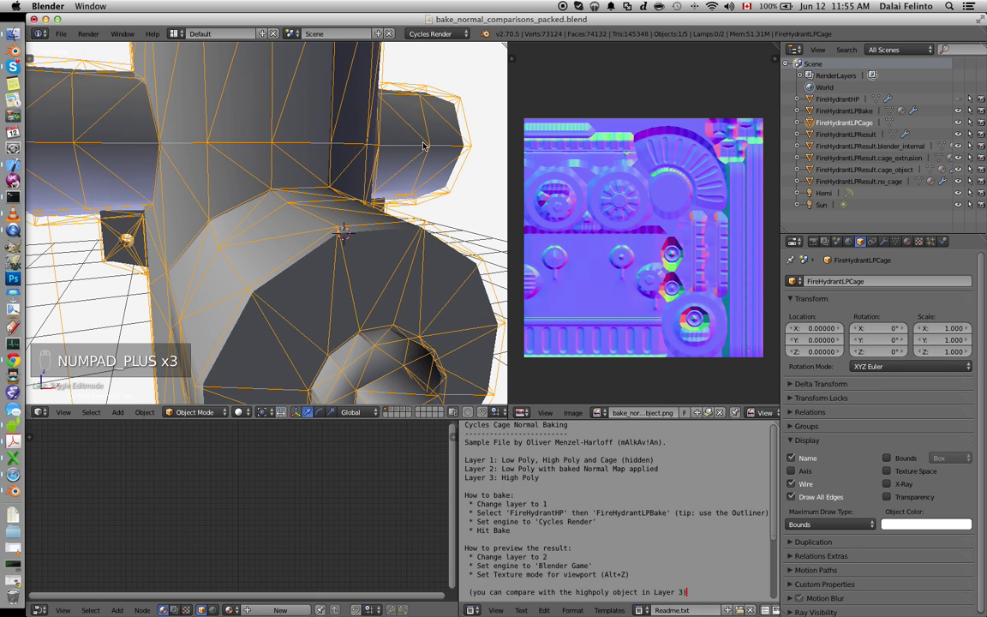
pyautogui.moveTo(423, 146); pyautogui.dragTo(393, 191, button='middle')
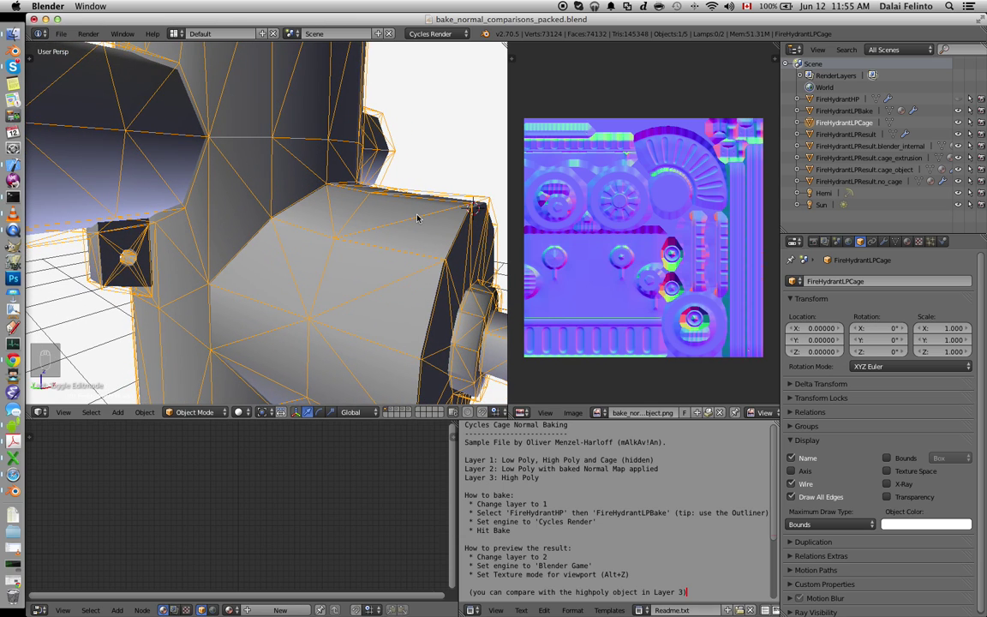
pyautogui.press('d')
pyautogui.press('d')
pyautogui.press('d')
pyautogui.press('d')
pyautogui.press('d')
pyautogui.press('d')
pyautogui.press('d')
pyautogui.press('d')
pyautogui.press('d')
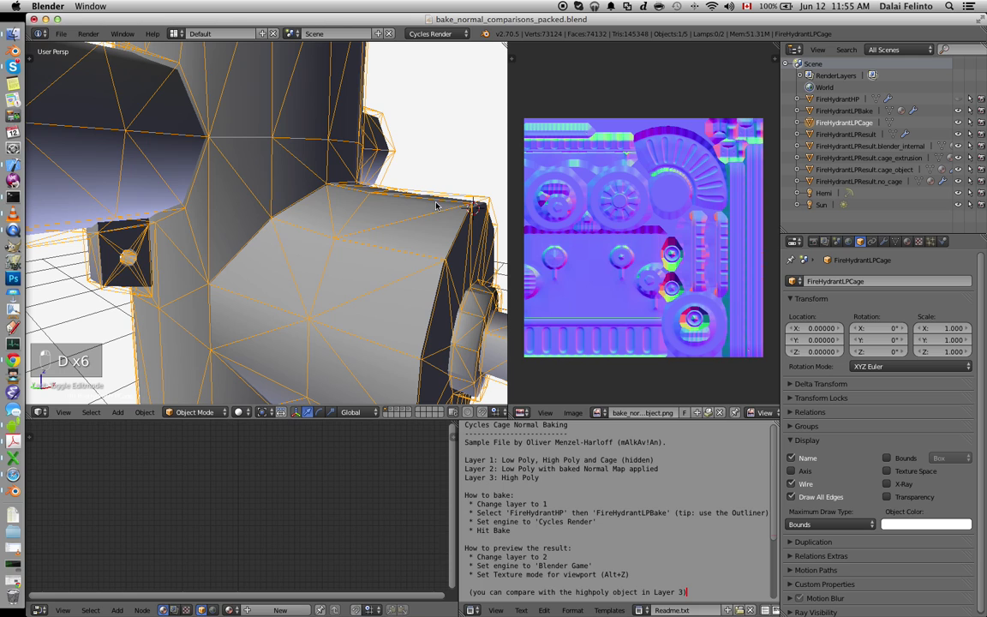
pyautogui.press('d')
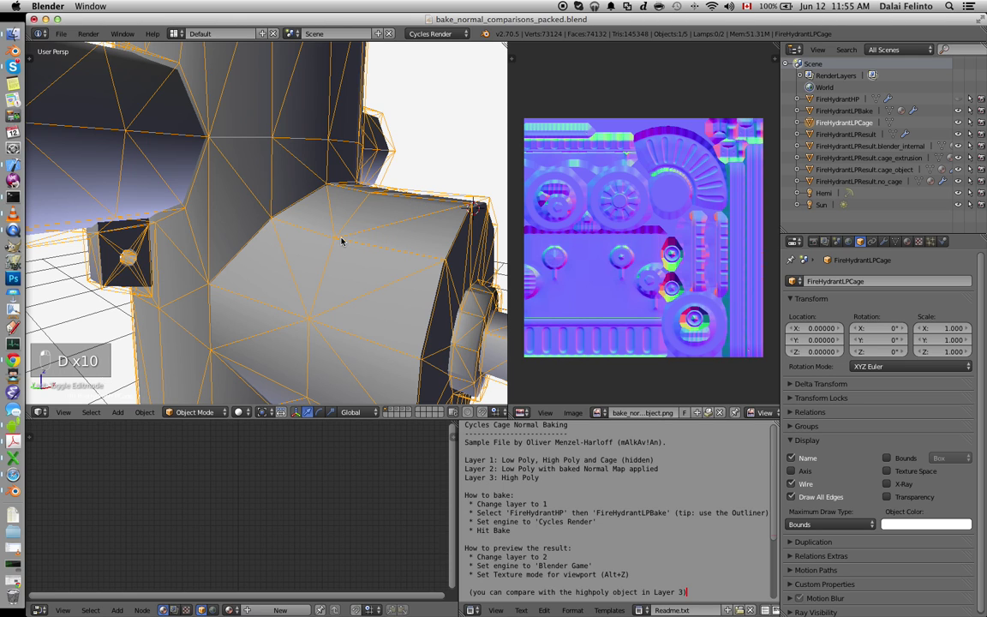
pyautogui.press('d')
pyautogui.press('d')
pyautogui.press('d')
pyautogui.press('d')
pyautogui.hscroll(4, 421, 222)
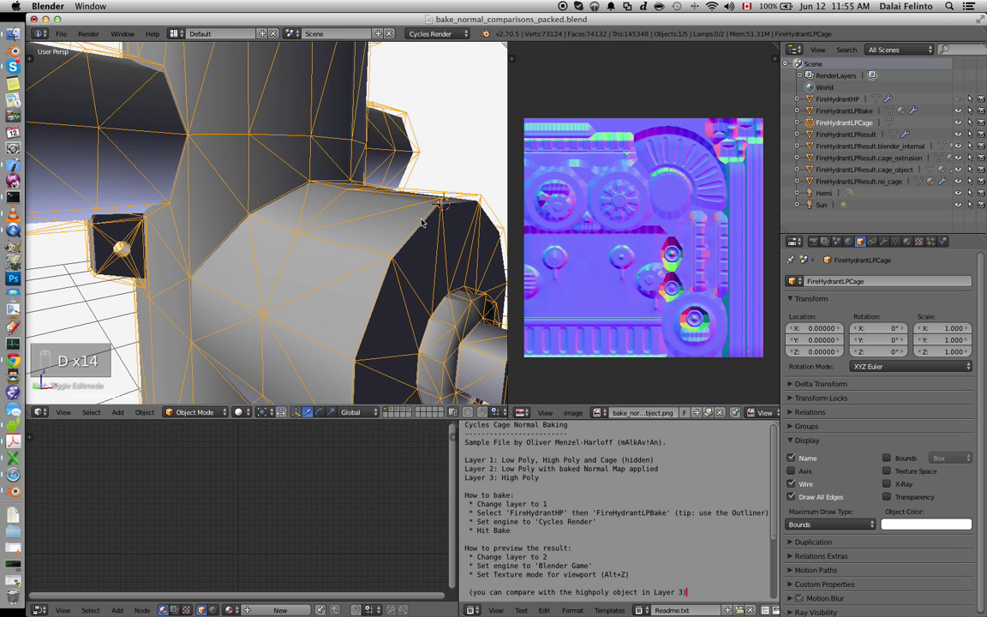
pyautogui.moveTo(421, 223); pyautogui.dragTo(421, 223, button='middle')
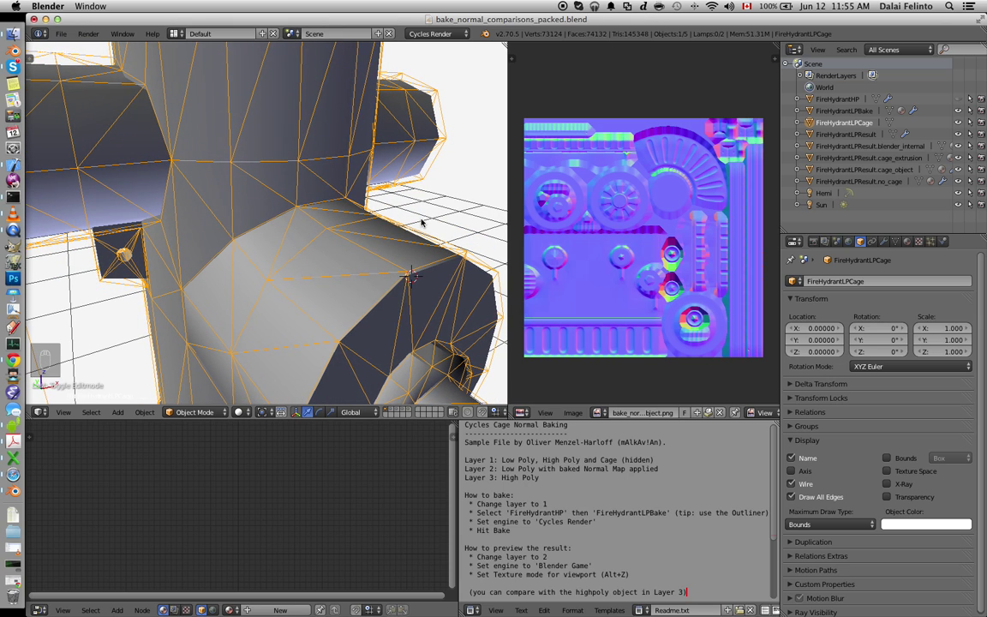
pyautogui.press('KP_Add')
pyautogui.press('KP_Subtract')
pyautogui.press('KP_Subtract')
pyautogui.press('KP_Subtract')
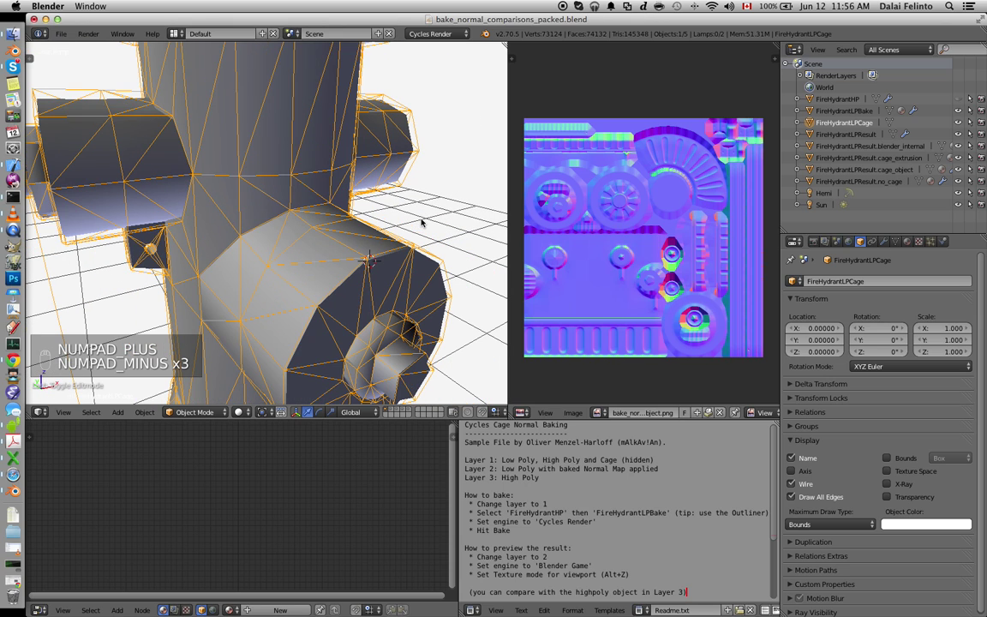
pyautogui.press('KP_Add')
pyautogui.press('KP_Subtract')
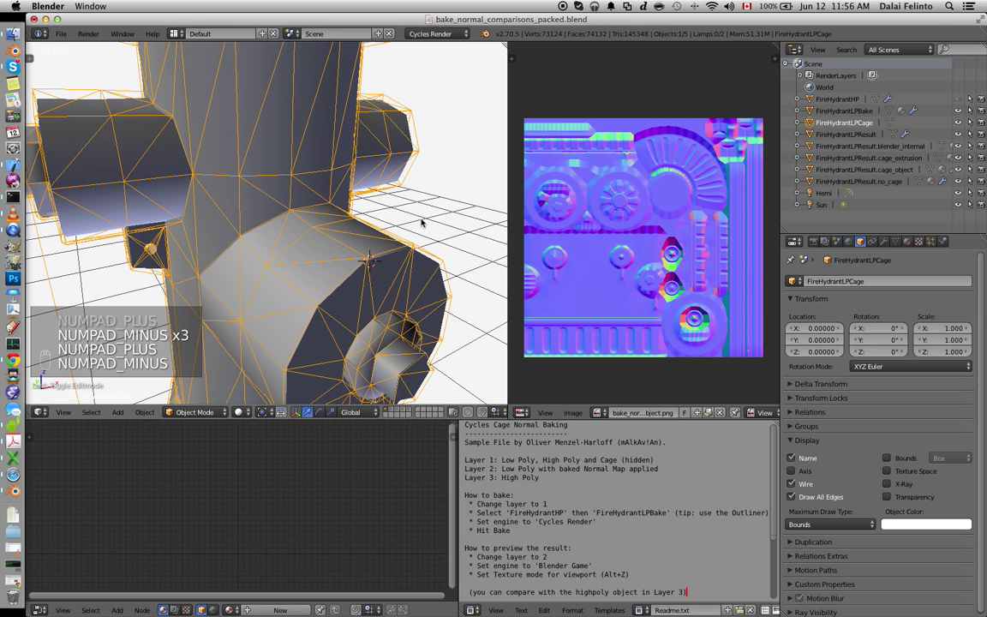
# Show FireHydrantHP and select it together with FireHydrantLPBake, making the low-poly object active.
pyautogui.click(958, 99)
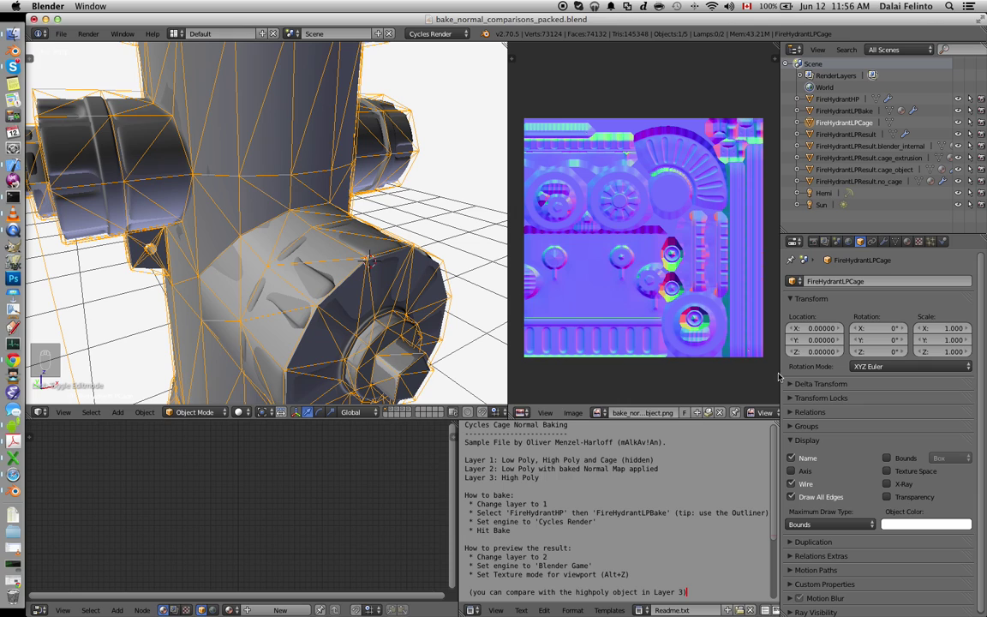
pyautogui.click(844, 110)
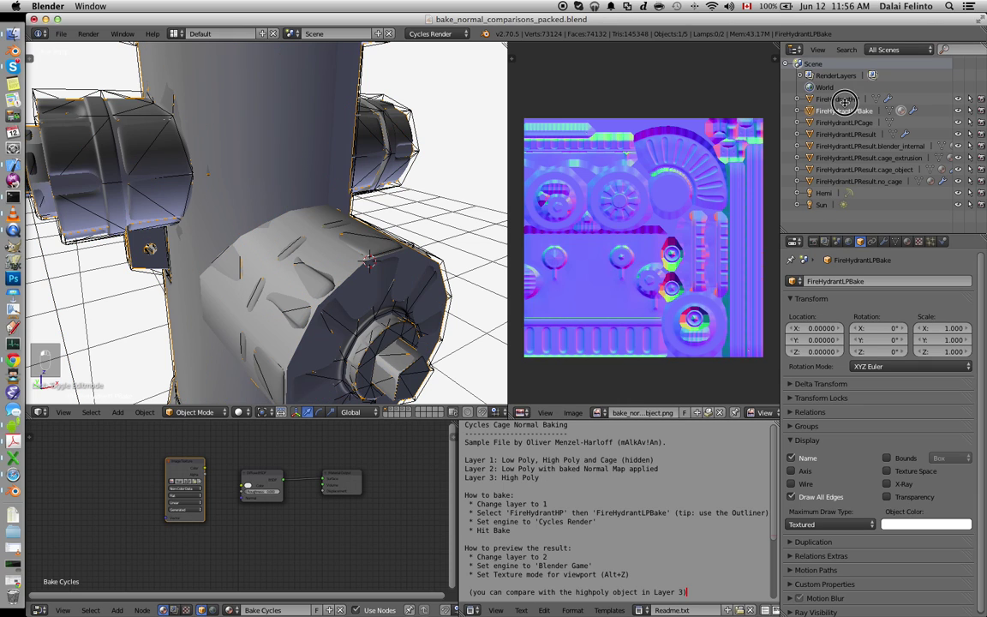
pyautogui.click(840, 100)
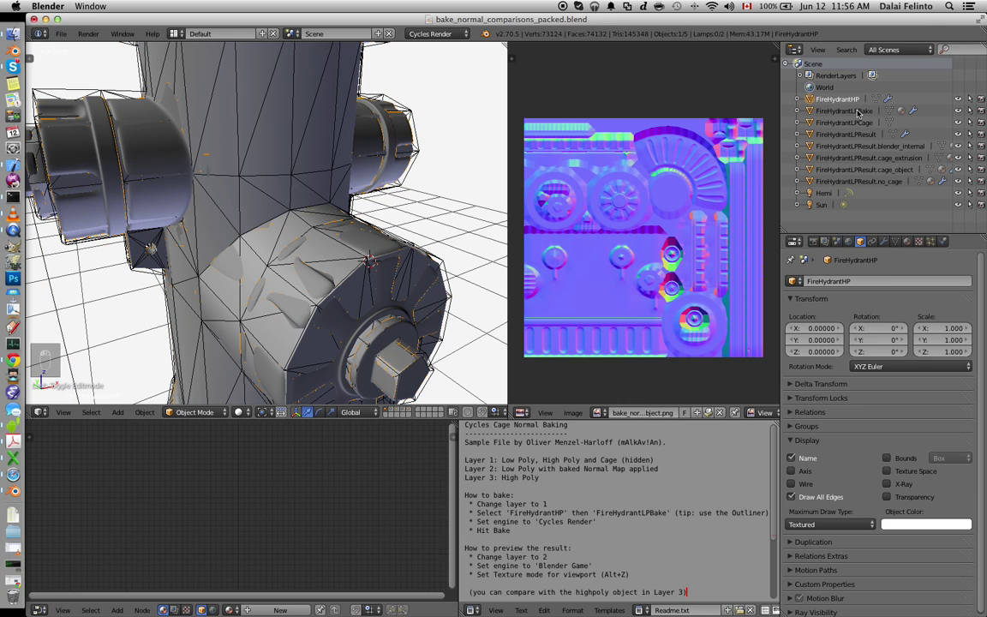
pyautogui.keyDown('ctrl'); pyautogui.click(855, 112); pyautogui.keyUp('ctrl')
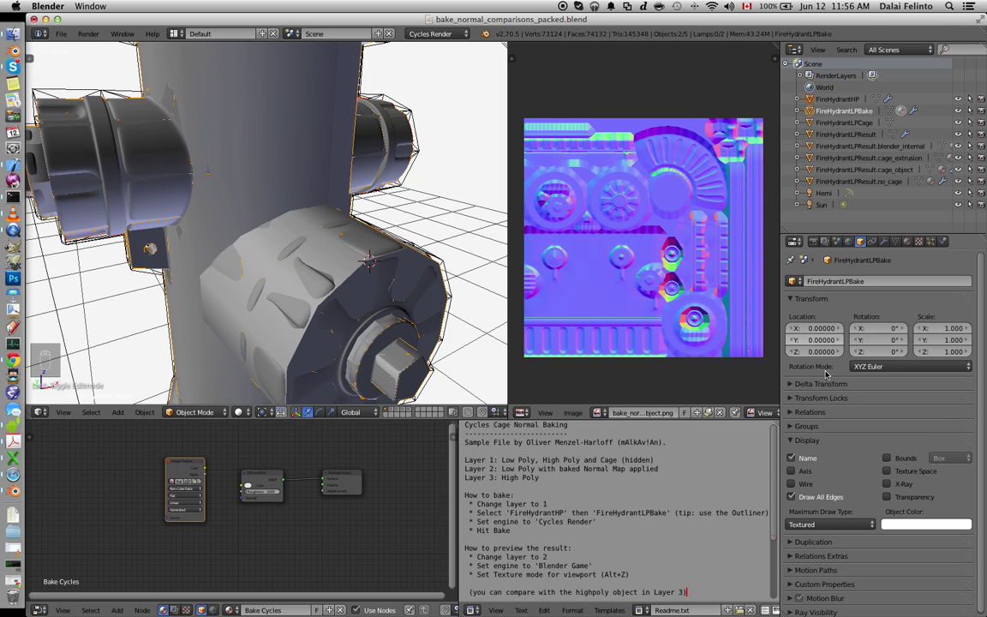
# Display the scene's bake settings and review the available bake types, keeping Normal.
pyautogui.scroll(-1, 817, 358)
pyautogui.click(814, 243)
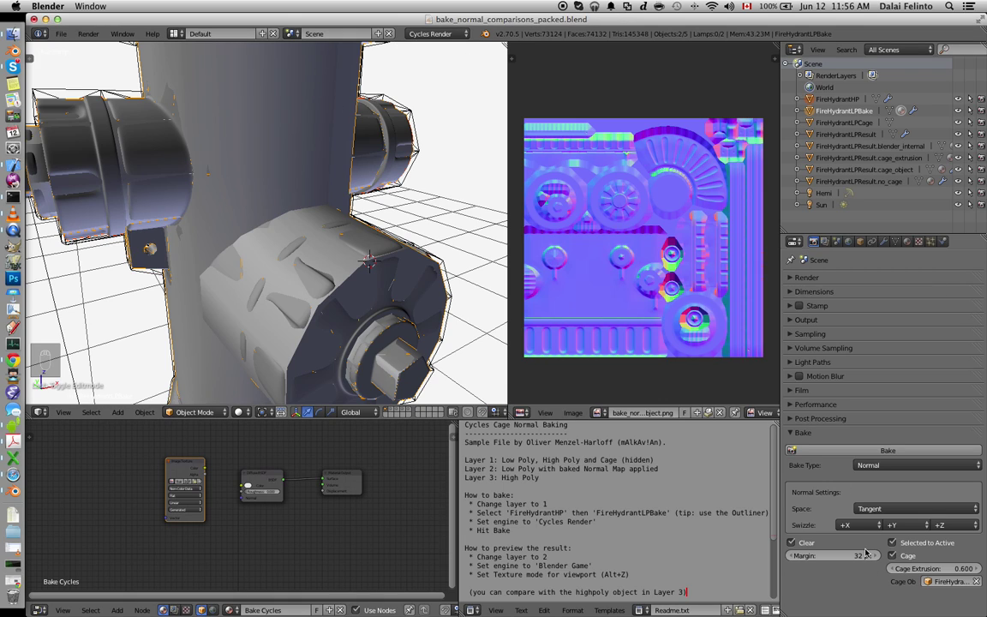
pyautogui.click(876, 467)
pyautogui.click(875, 465)
pyautogui.click(873, 463)
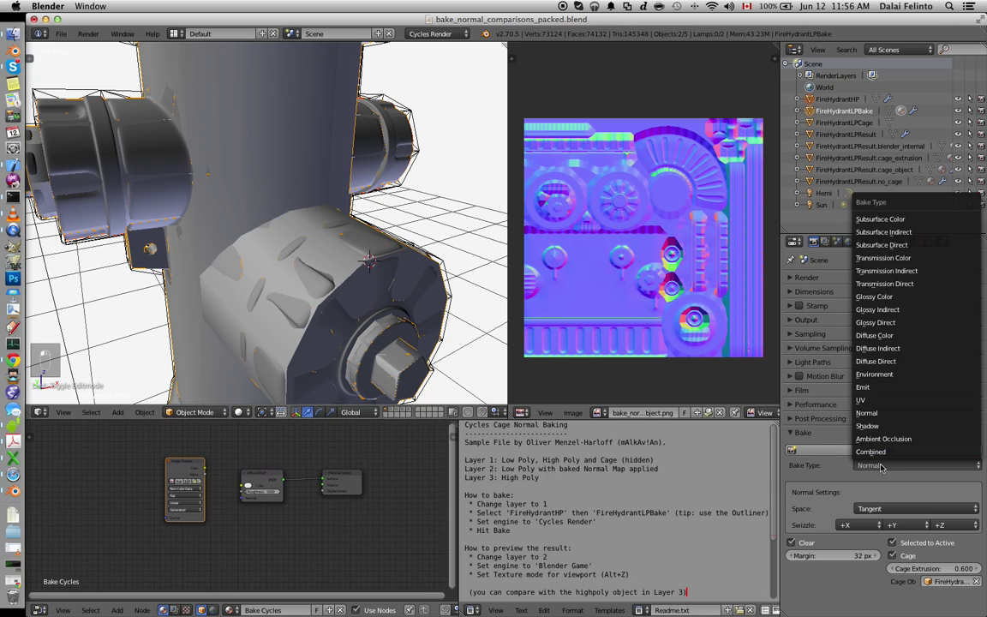
pyautogui.click(854, 474)
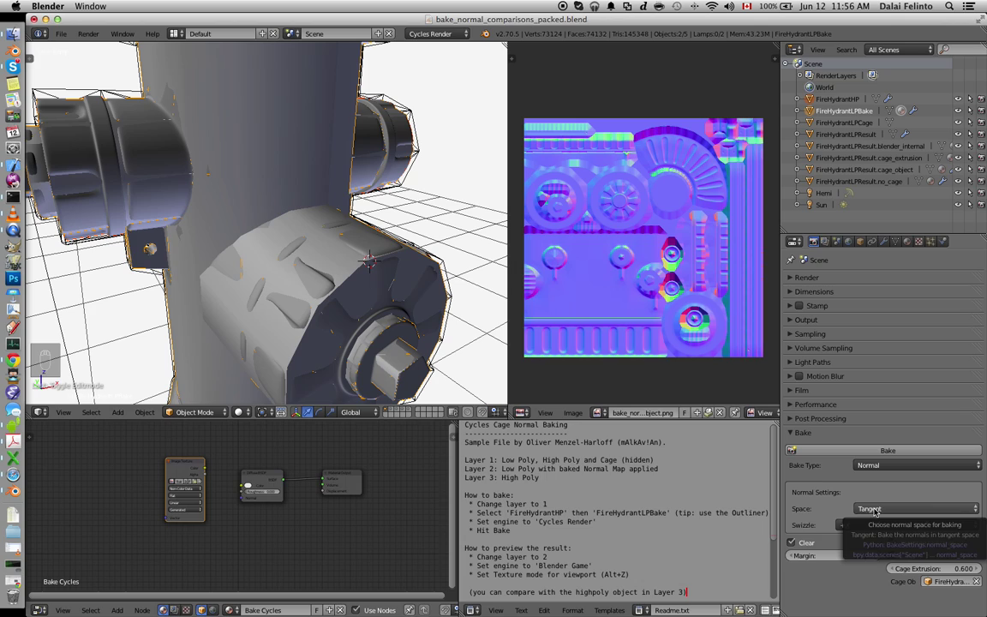
# Compare the bake options with Selected to Active and Cage turned off and on, leaving both enabled.
pyautogui.click(893, 543)
pyautogui.click(894, 542)
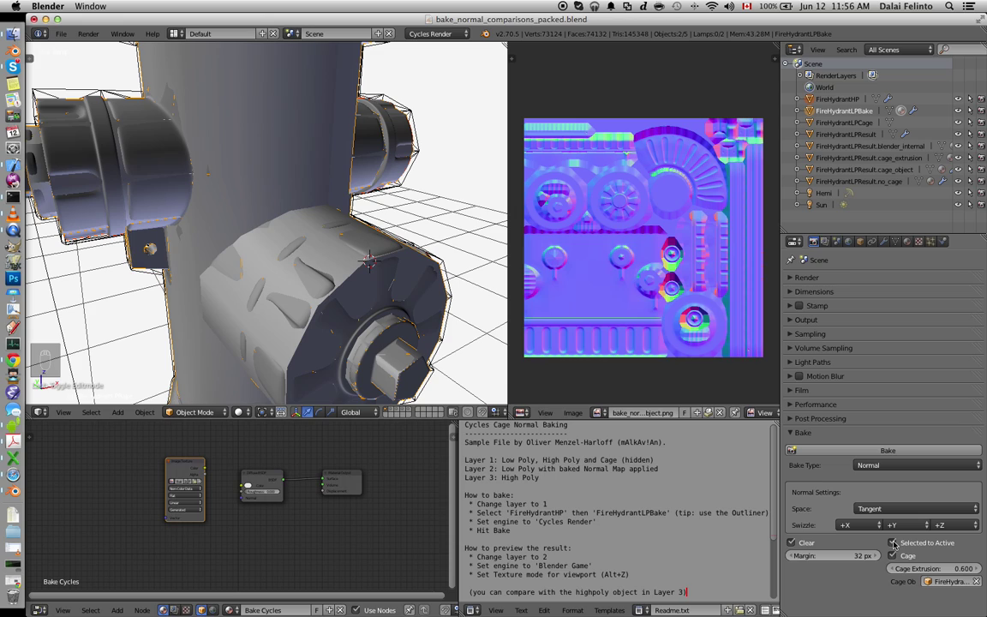
pyautogui.click(893, 543)
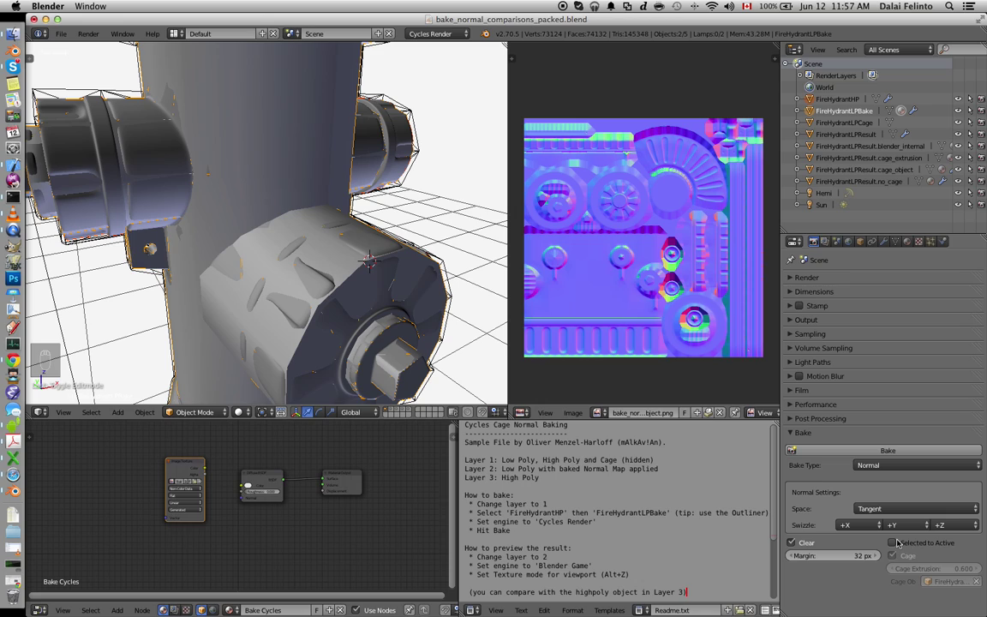
pyautogui.click(893, 543)
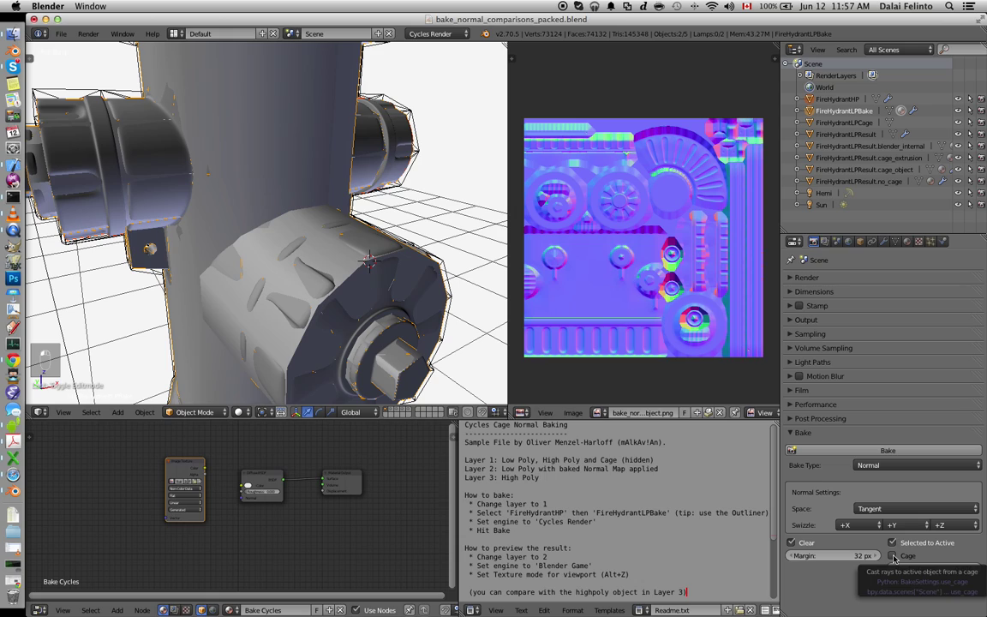
pyautogui.click(894, 556)
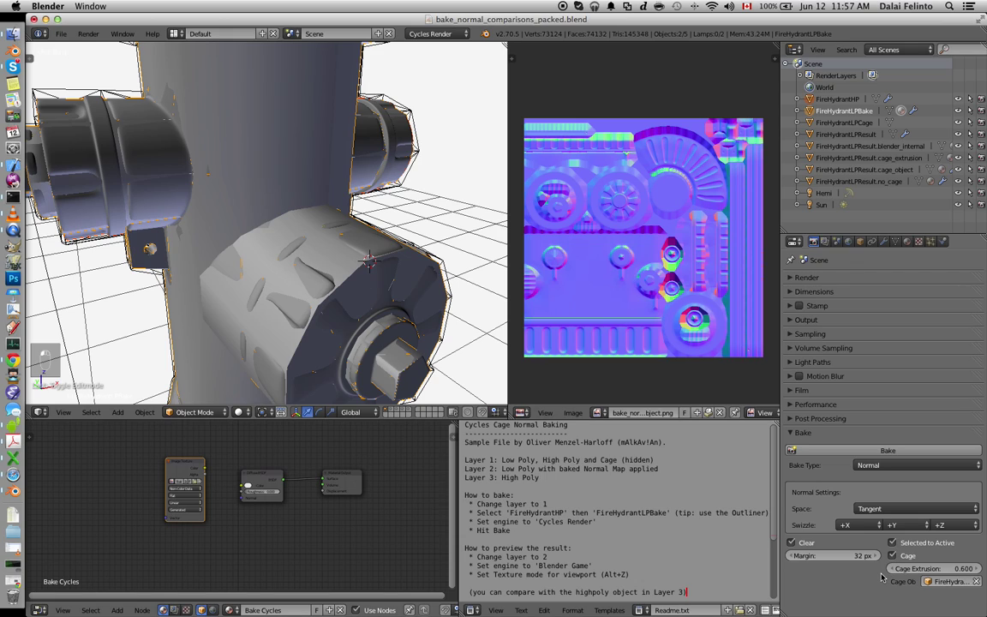
pyautogui.click(894, 556)
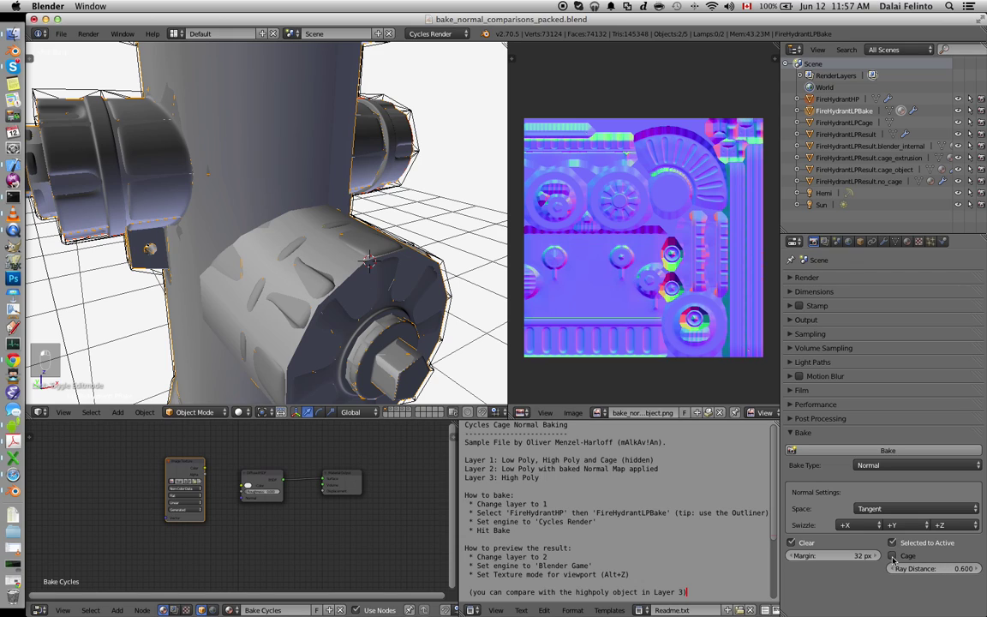
pyautogui.click(894, 556)
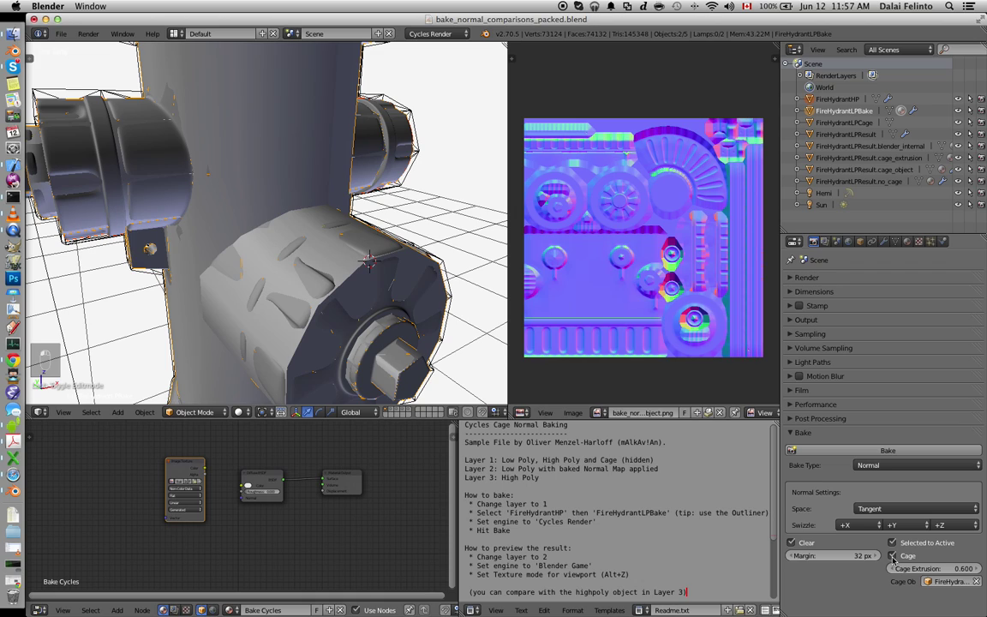
# Set Cage Extrusion to 0.000 and choose FireHydrantLPCage as the bake's cage object.
pyautogui.click(925, 568)
pyautogui.write('0.6')
pyautogui.press('Return')
pyautogui.click(954, 582)
pyautogui.write('cage')
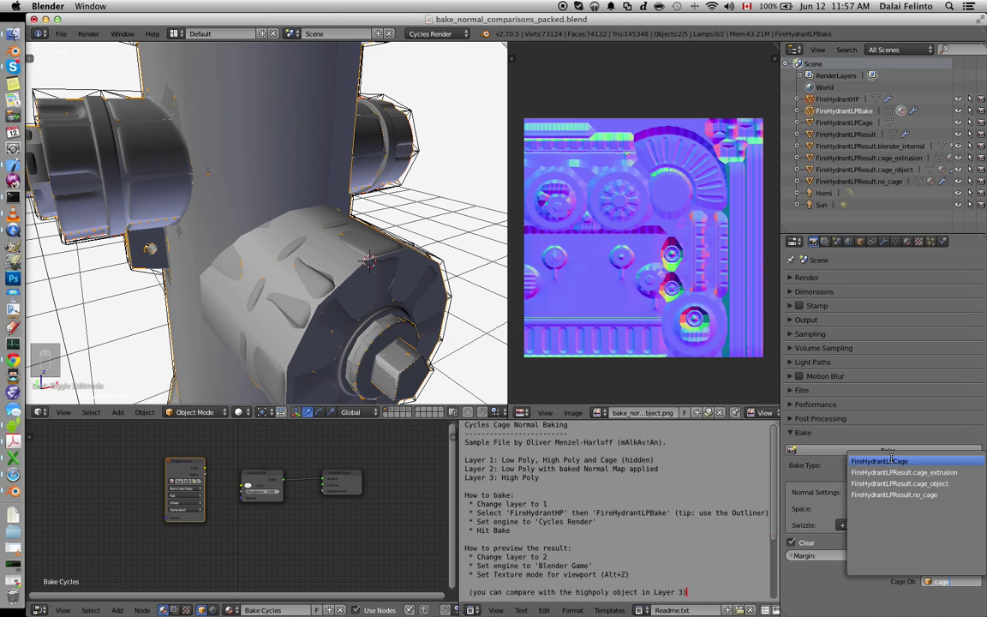
pyautogui.click(891, 460)
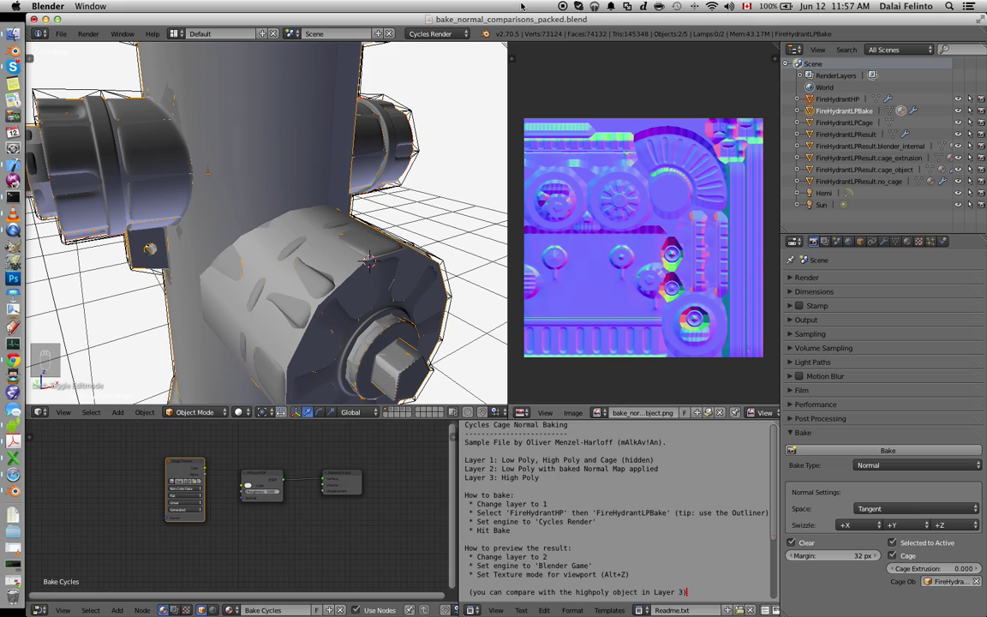
# Switch to Chrome to read the Blender wiki's Cycles Bake page through Additional Options, and return to Blender.
pyautogui.moveTo(517, 19); pyautogui.dragTo(537, 157)
pyautogui.click(14, 364)
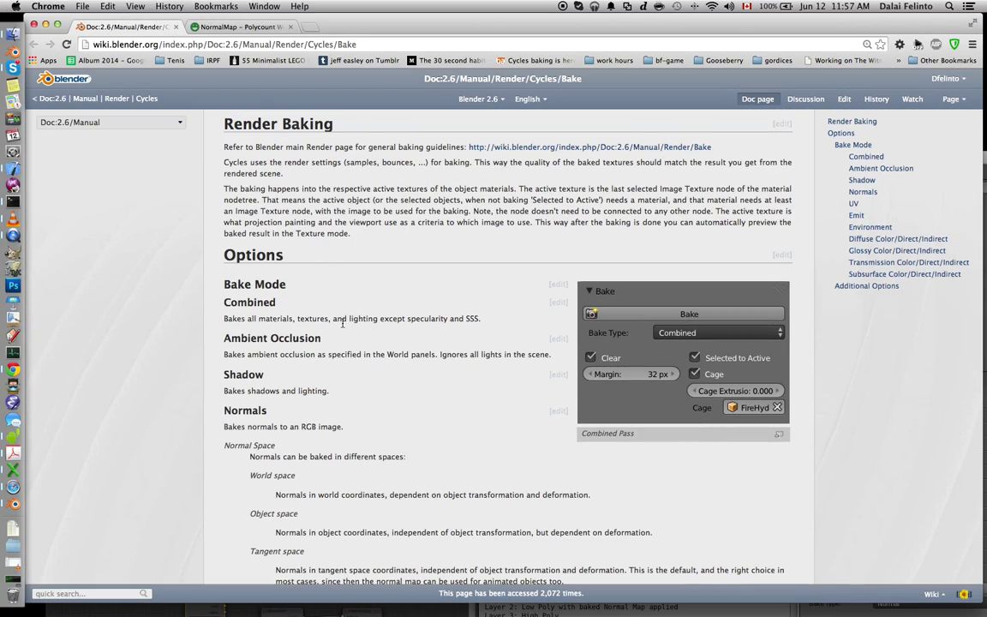
pyautogui.scroll(-10, 344, 319)
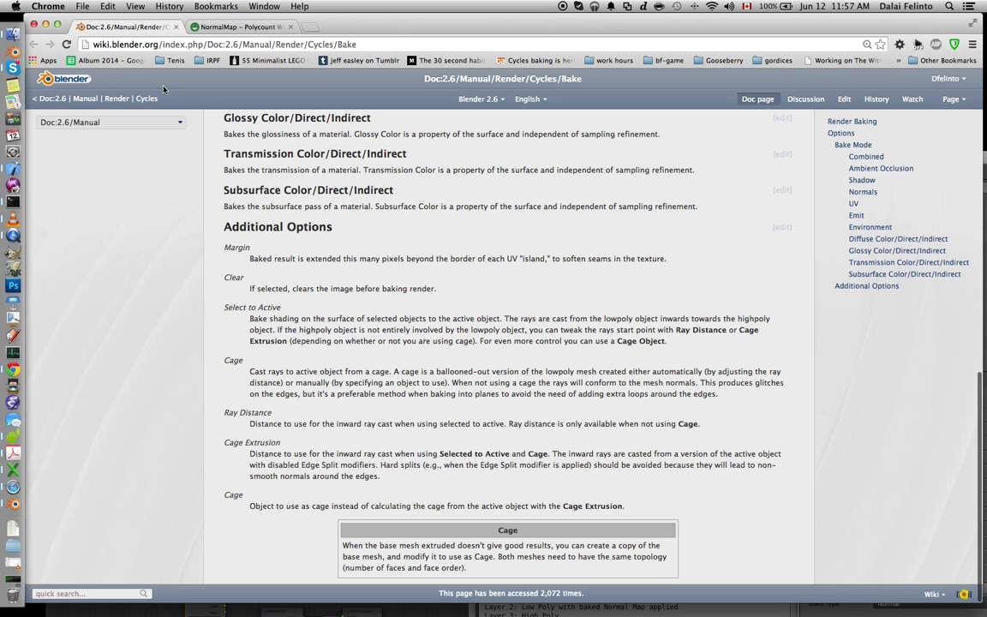
pyautogui.click(19, 506)
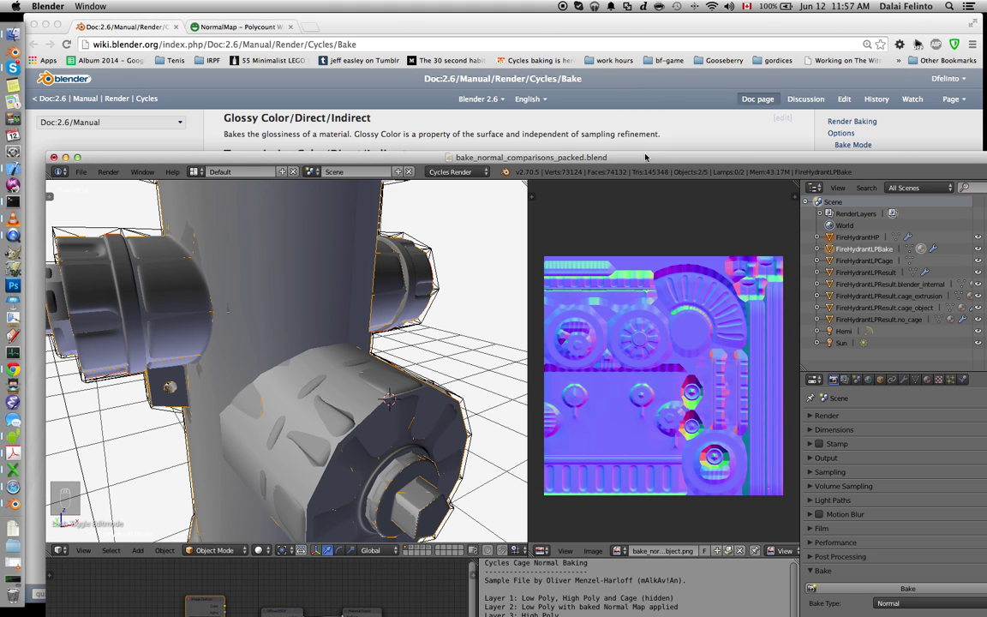
pyautogui.moveTo(647, 157); pyautogui.dragTo(629, 19)
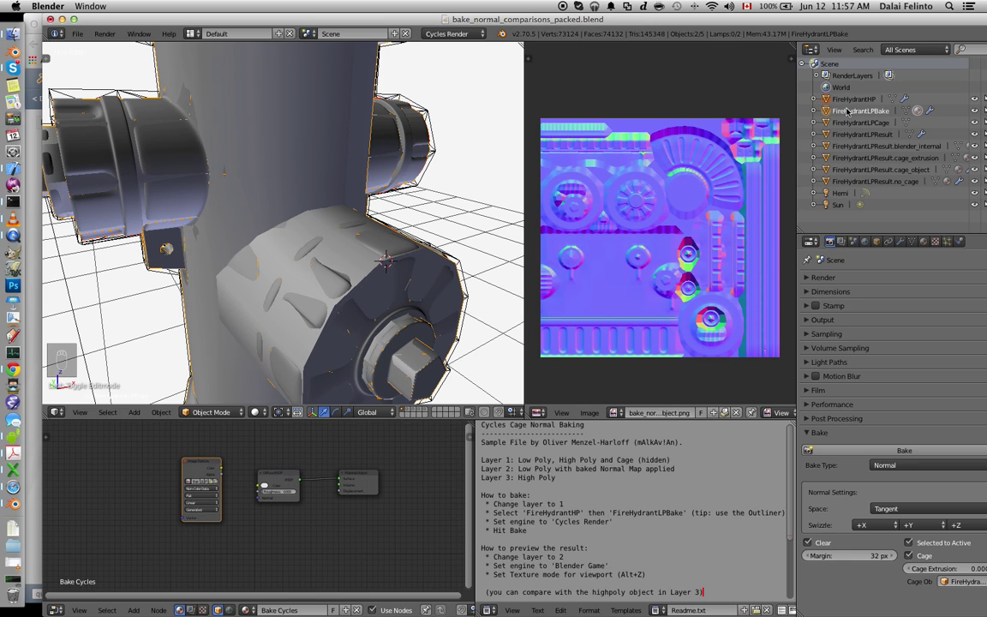
# Reposition the Image Texture node in FireHydrantLPBake's node tree and display the object's Bake Cycles material settings.
pyautogui.press('KP_Add')
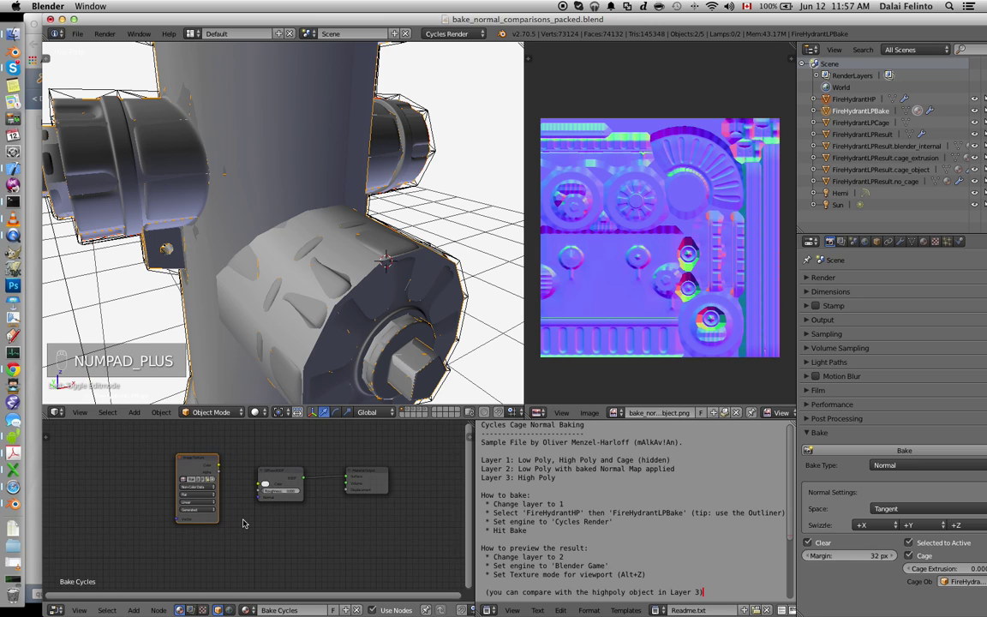
pyautogui.press('KP_Add')
pyautogui.press('KP_Add')
pyautogui.press('KP_Add')
pyautogui.press('KP_Add')
pyautogui.press('KP_Add')
pyautogui.moveTo(168, 447); pyautogui.dragTo(169, 465)
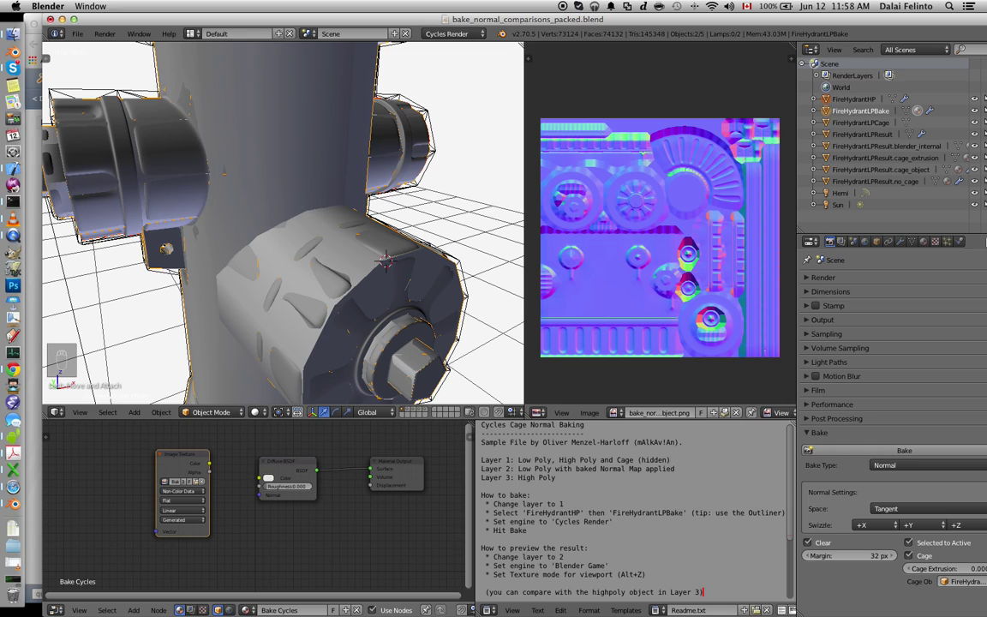
pyautogui.click(924, 242)
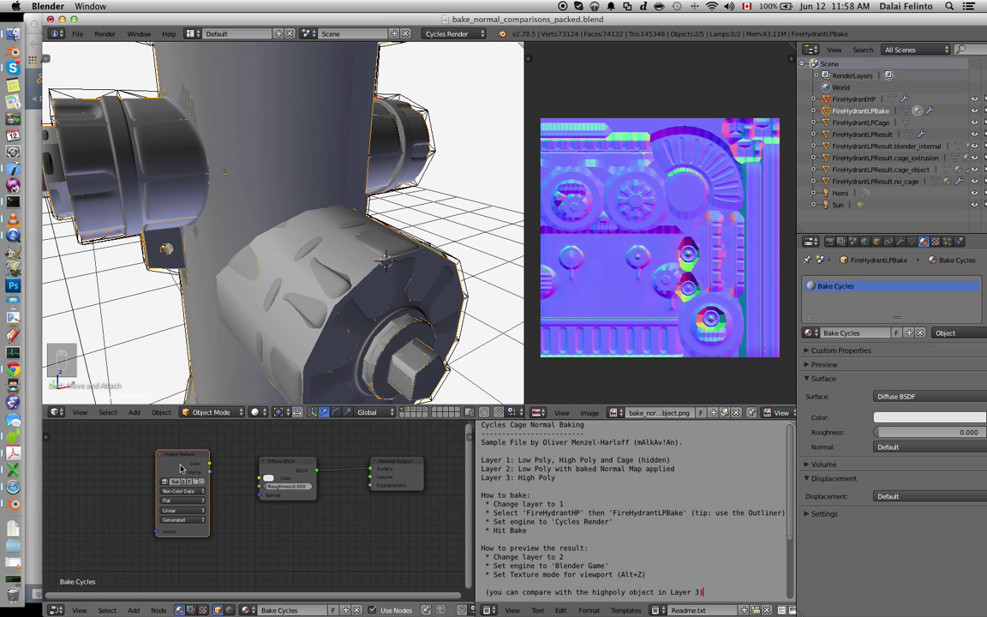
# Choose BakeTest01 as the image of the Image Texture node in the Bake Cycles material.
pyautogui.moveTo(180, 467); pyautogui.dragTo(176, 469)
pyautogui.press('KP_Add')
pyautogui.press('KP_Add')
pyautogui.press('KP_Add')
pyautogui.press('KP_Add')
pyautogui.press('KP_Add')
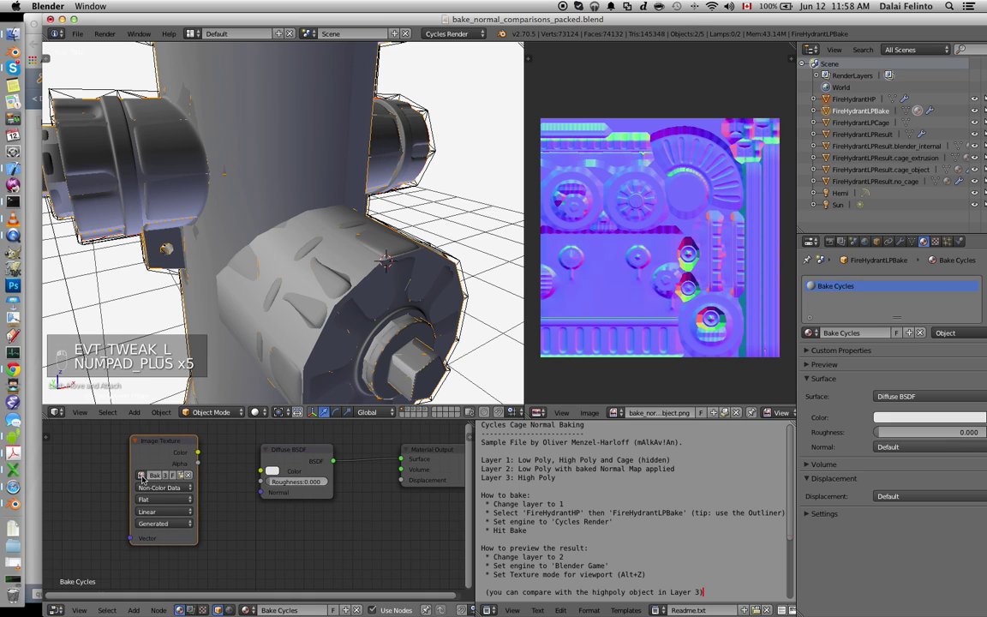
pyautogui.click(142, 475)
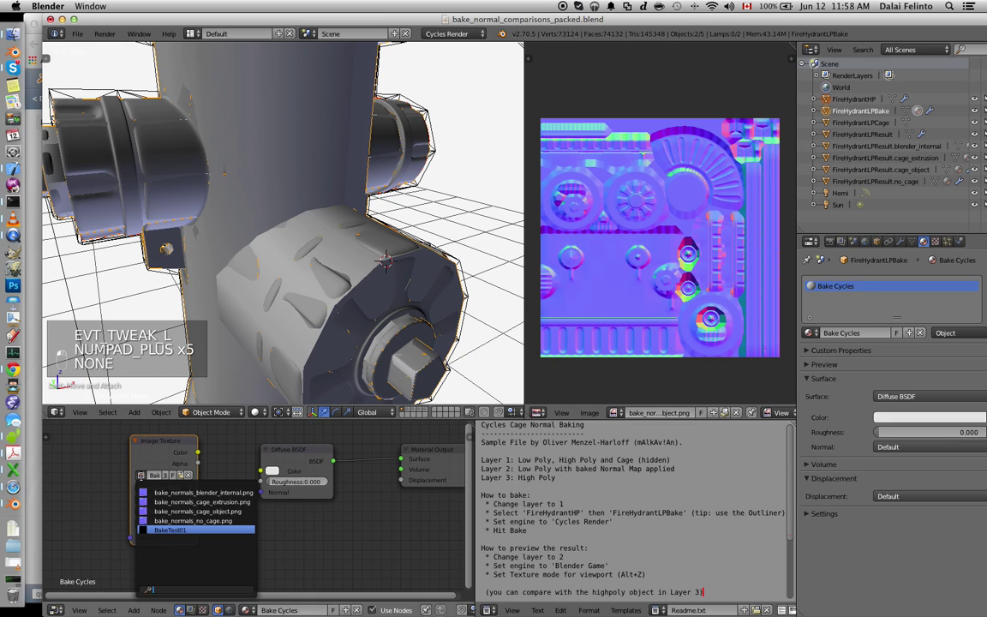
pyautogui.click(166, 530)
# Display the BakeTest01 image in the image editor and bake the normal map into it.
pyautogui.click(616, 413)
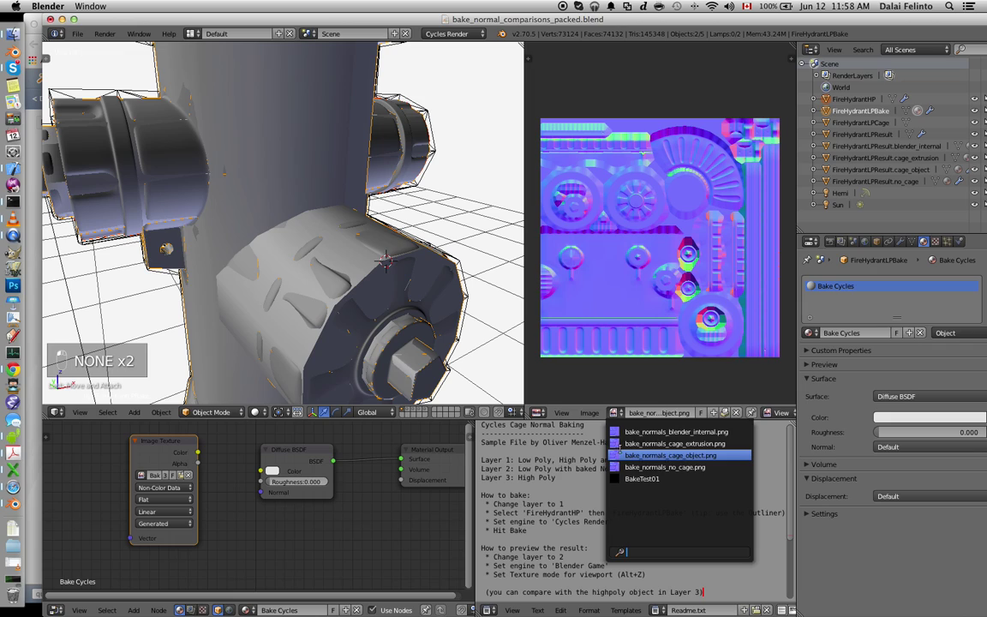
pyautogui.click(644, 478)
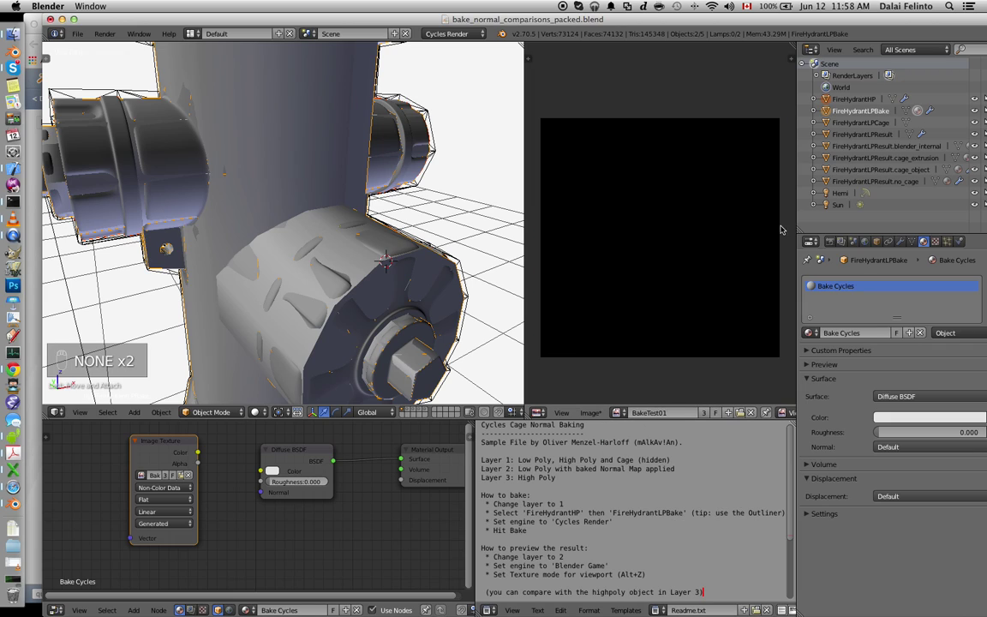
pyautogui.click(829, 241)
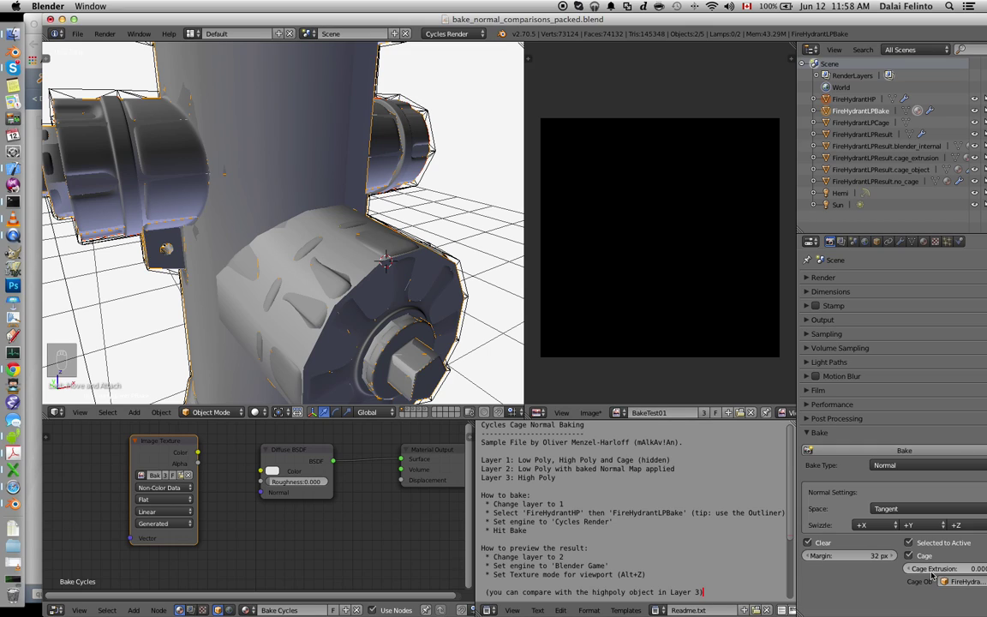
pyautogui.click(907, 451)
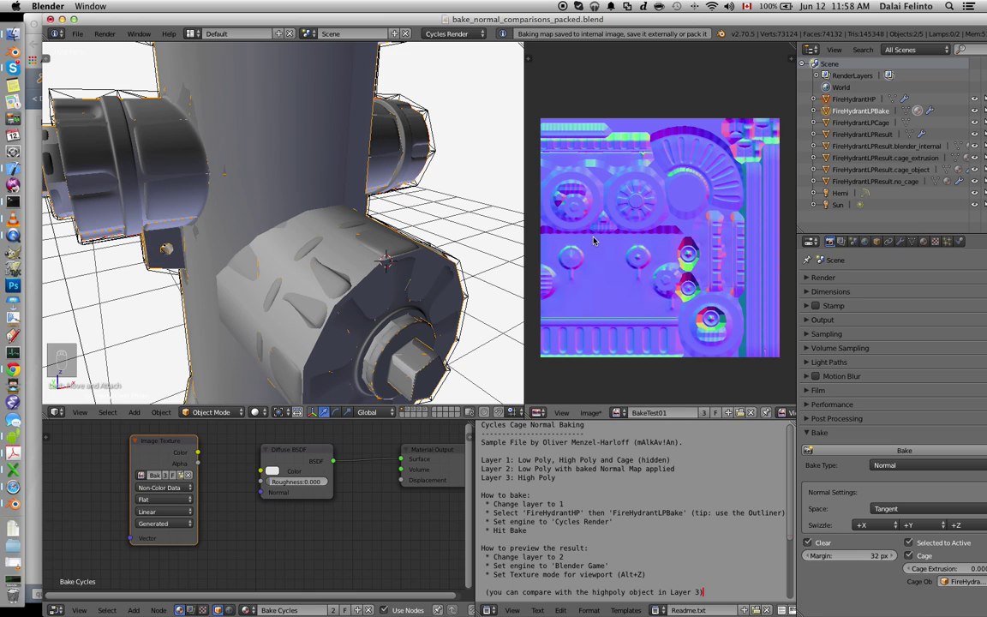
# Set the bake margin to 0 px and bake the normal map again.
pyautogui.press('KP_Add')
pyautogui.press('KP_Add')
pyautogui.press('KP_Add')
pyautogui.press('KP_Add')
pyautogui.press('KP_Add')
pyautogui.press('KP_Add')
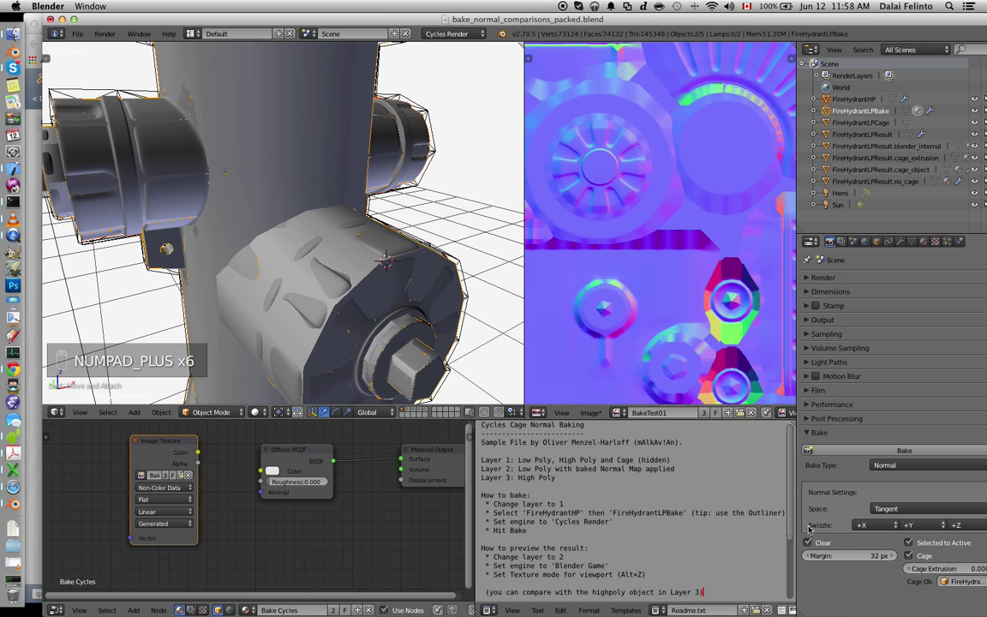
pyautogui.moveTo(840, 555); pyautogui.dragTo(759, 554)
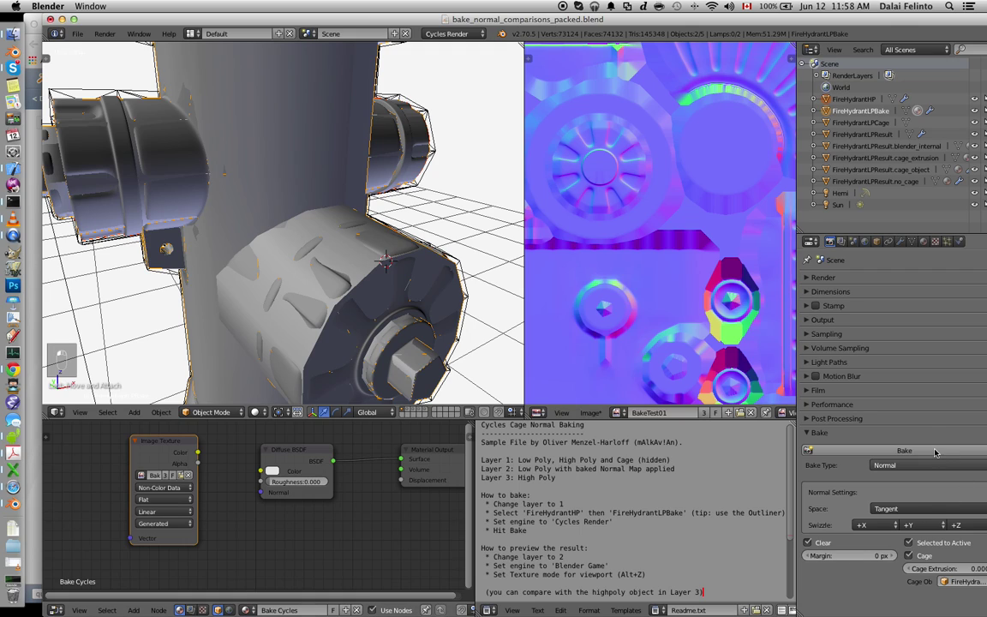
pyautogui.click(905, 450)
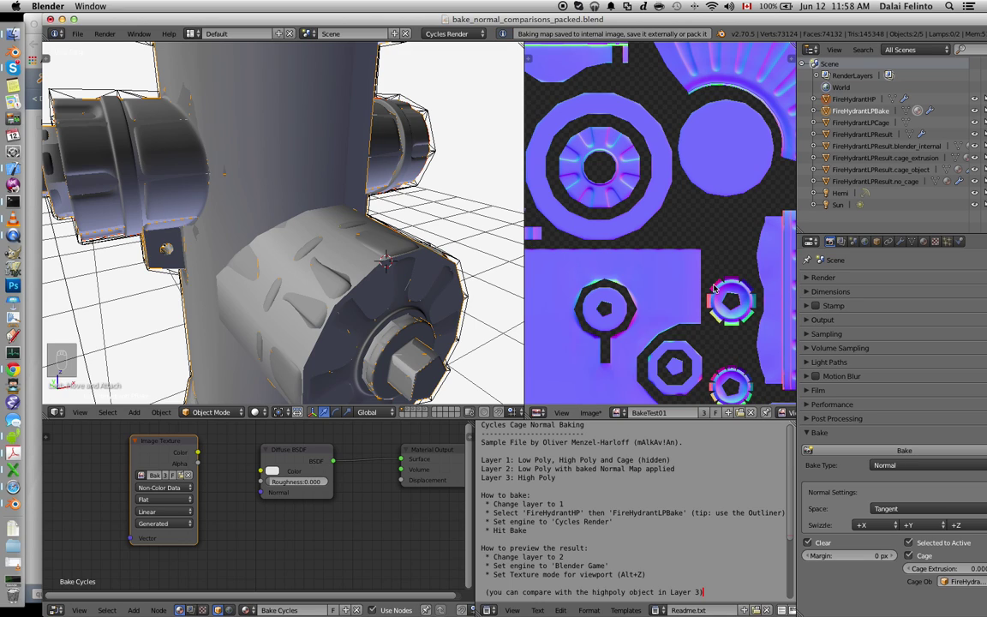
# Set the bake margin to 16 px and rebake the normal map.
pyautogui.click(875, 556)
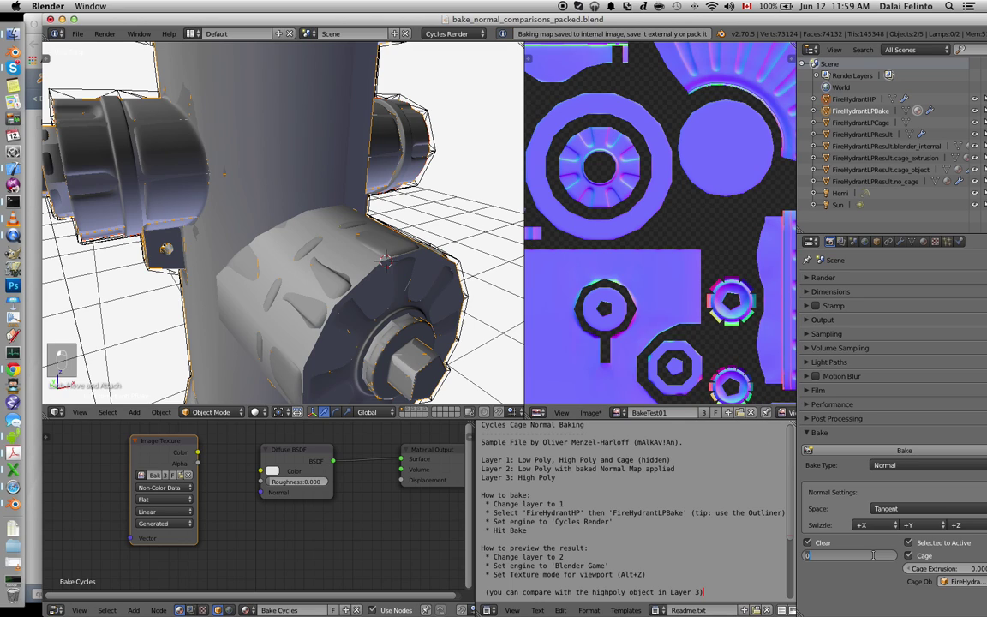
pyautogui.write('16')
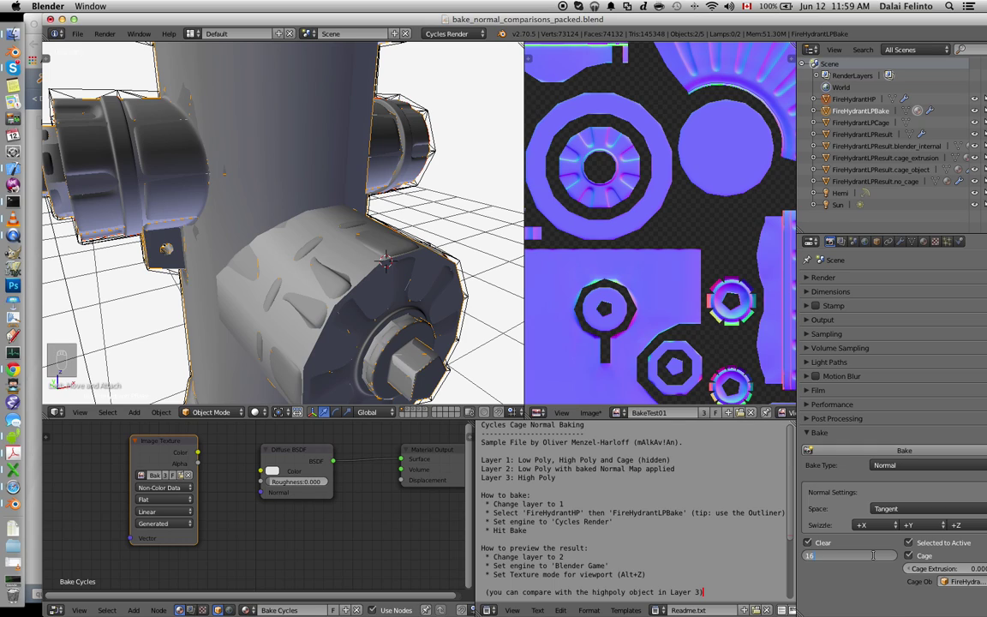
pyautogui.press('BackSpace')
pyautogui.press('BackSpace')
pyautogui.write('0')
pyautogui.press('Escape')
pyautogui.click(876, 451)
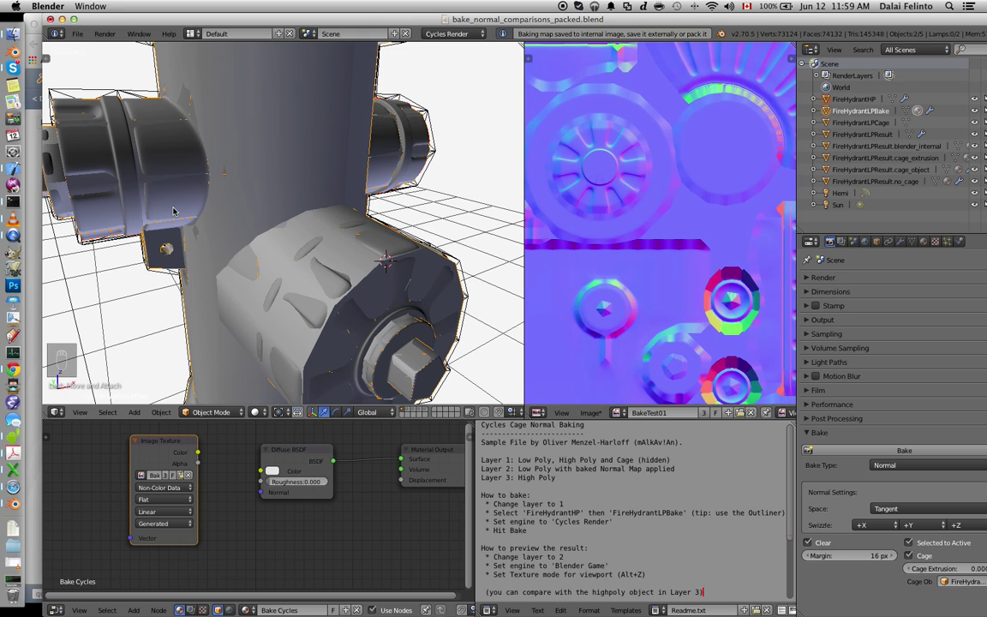
# Select only FireHydrantLPBake and hide FireHydrantHP and FireHydrantLPCage so the low-poly hydrant stands alone.
pyautogui.click(869, 110)
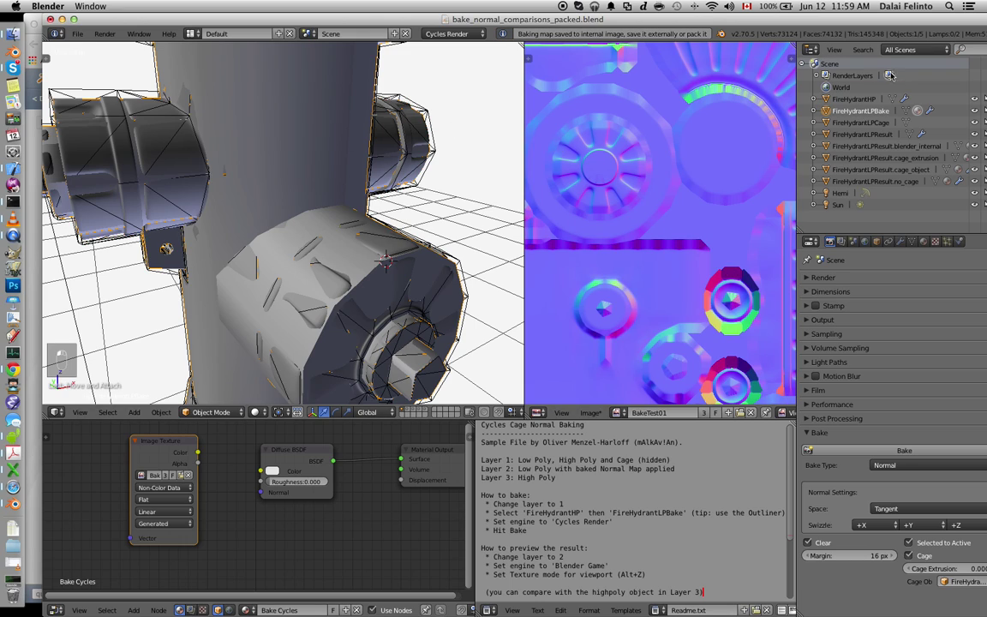
pyautogui.click(975, 99)
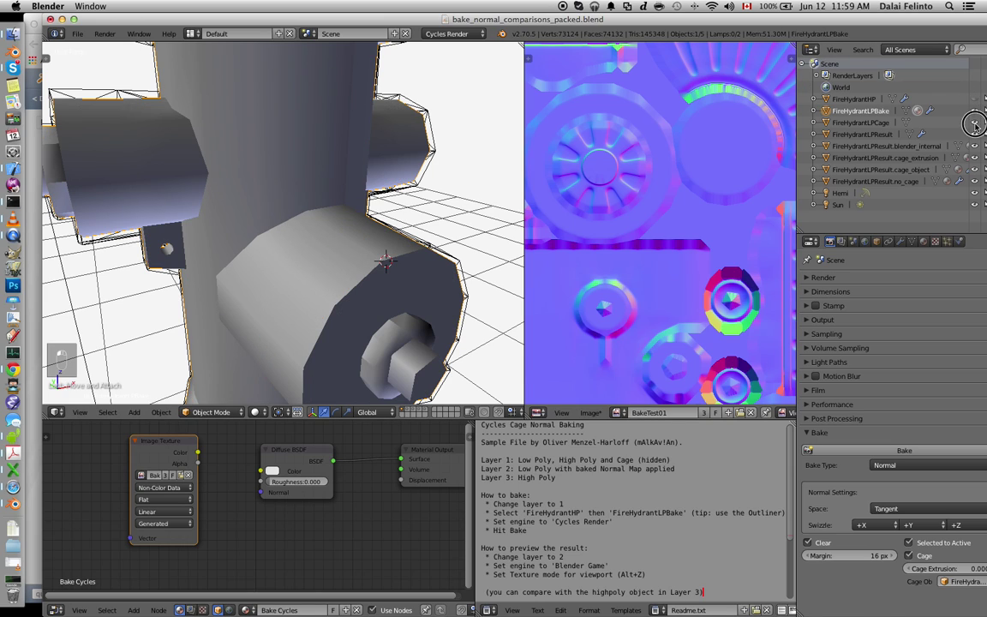
pyautogui.click(975, 123)
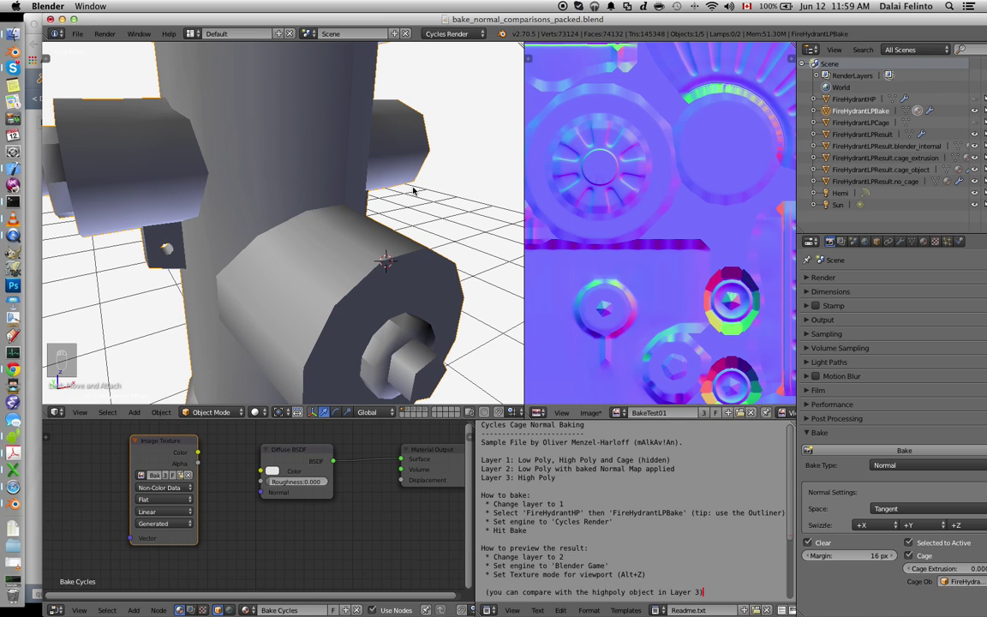
pyautogui.hscroll(5, 254, 186)
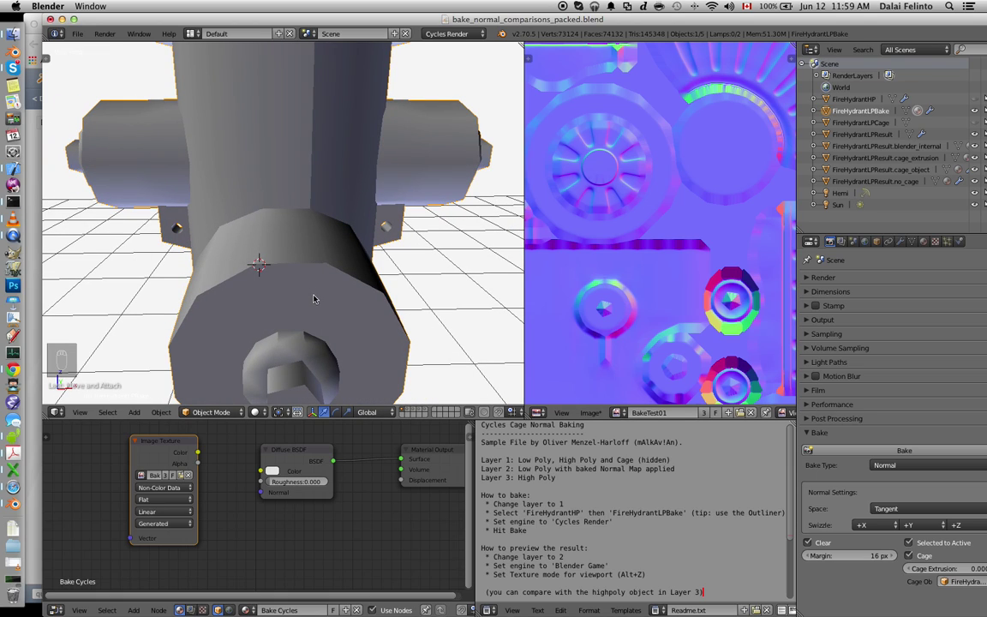
pyautogui.hscroll(-5, 220, 309)
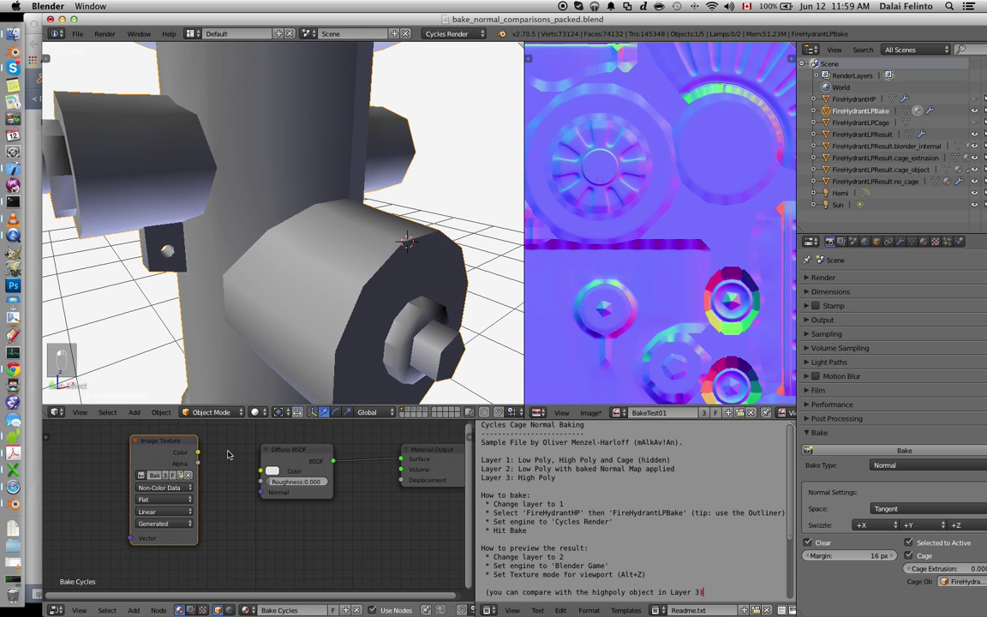
# Move the Image Texture node farther from the Diffuse BSDF node to make room between them.
pyautogui.keyDown('ctrl'); pyautogui.hscroll(-3, 199, 454); pyautogui.keyUp('ctrl')
pyautogui.moveTo(202, 452); pyautogui.dragTo(89, 472)
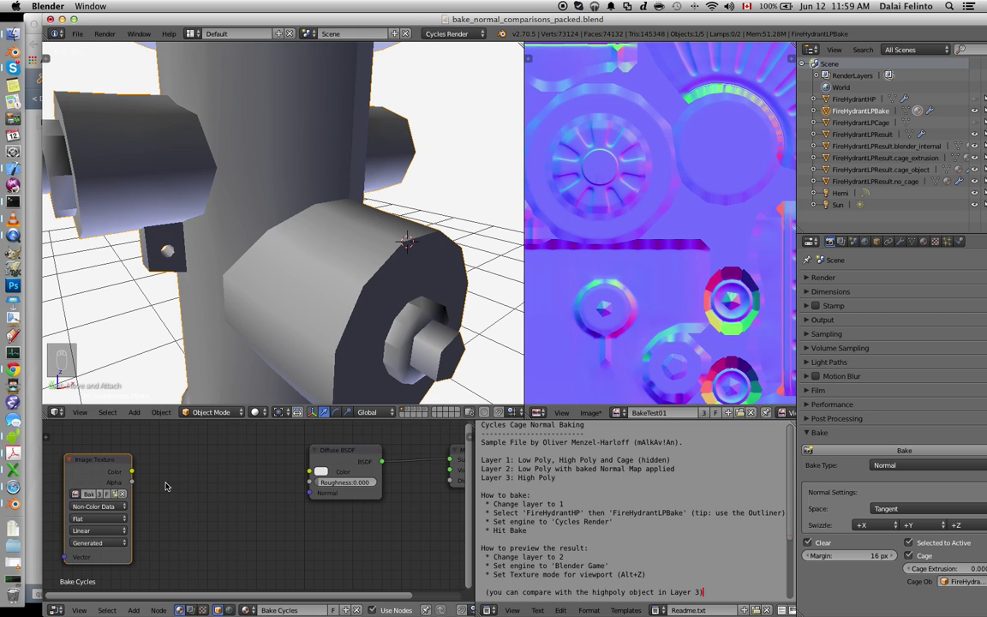
pyautogui.hotkey('shift', 'a')
pyautogui.press('Escape')
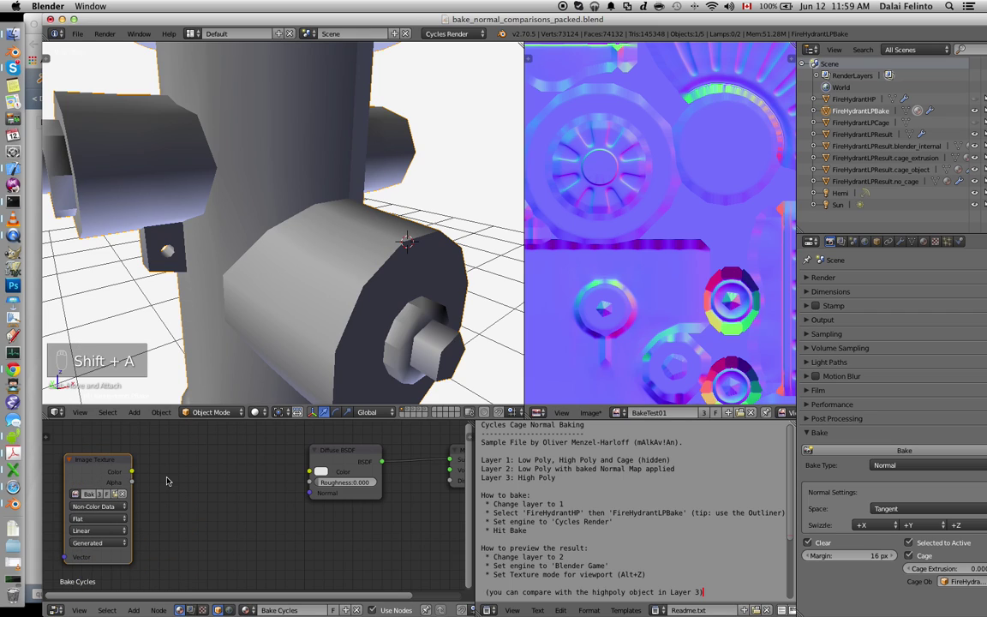
pyautogui.hotkey('shift', 'a')
pyautogui.click(158, 468)
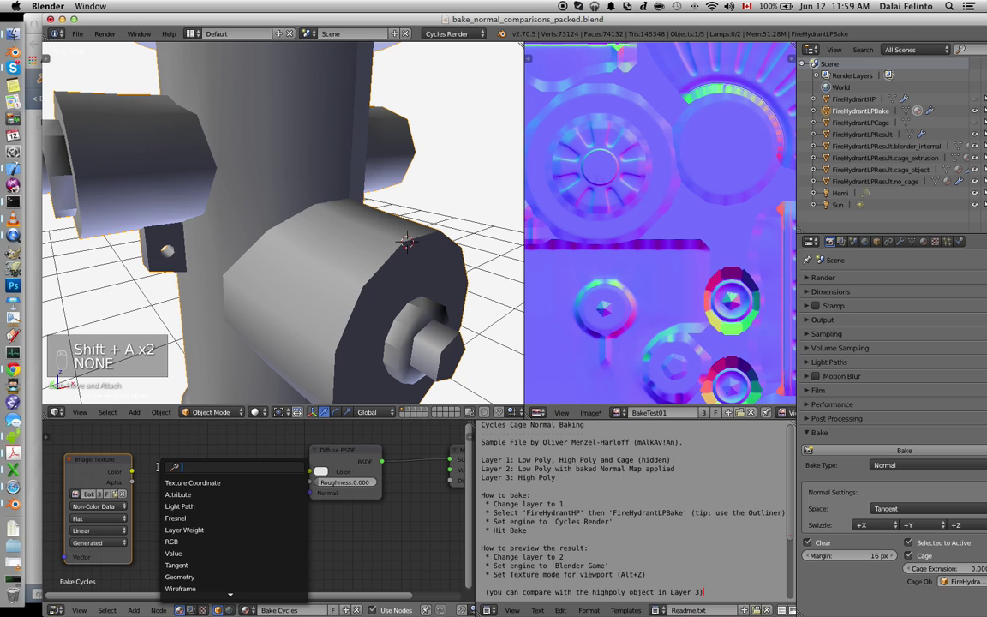
pyautogui.write('normal')
pyautogui.press('Down')
pyautogui.press('Return')
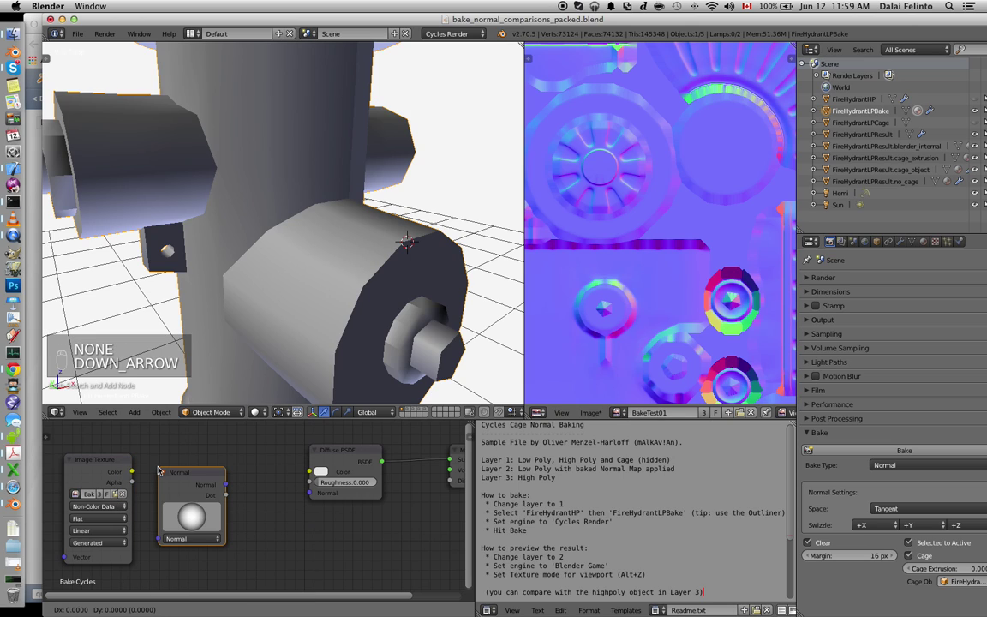
pyautogui.click(146, 435)
pyautogui.press('x')
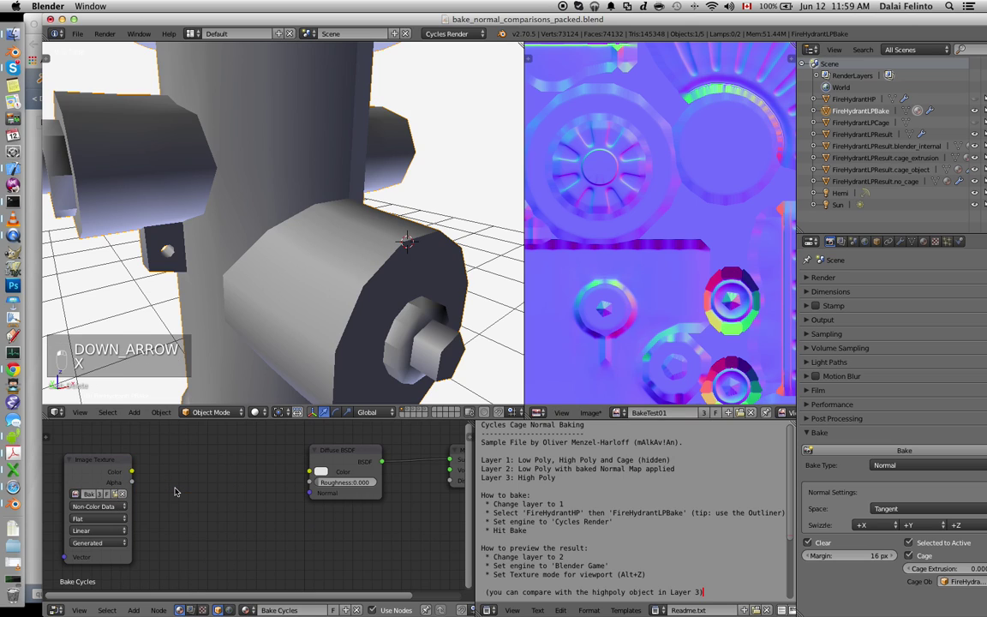
# Add a Normal Map node between the Image Texture and Diffuse BSDF nodes.
pyautogui.hotkey('shift', 'a')
pyautogui.write('norma')
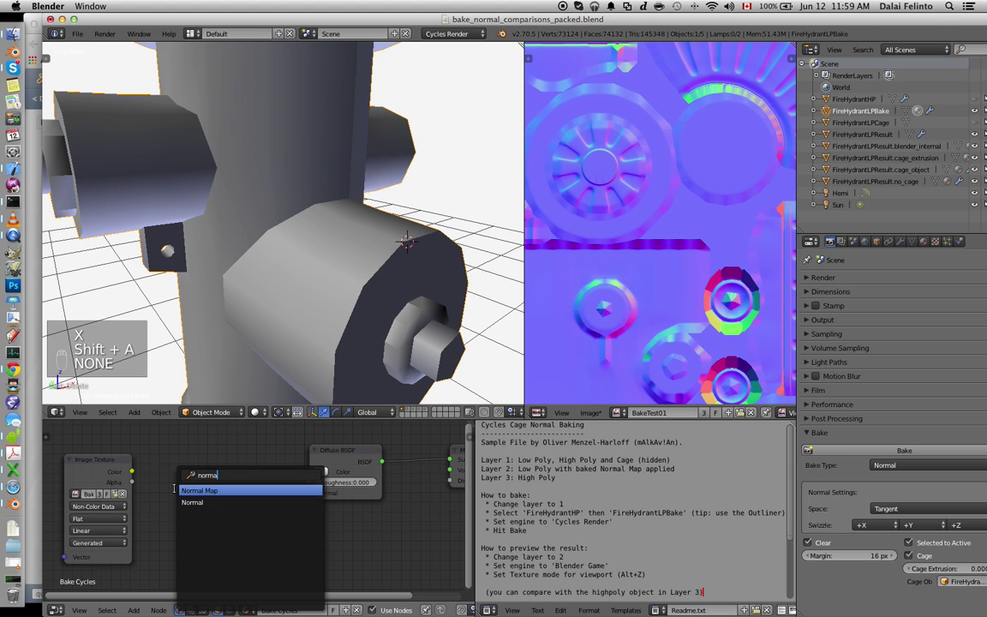
pyautogui.press('Return')
pyautogui.click(174, 488)
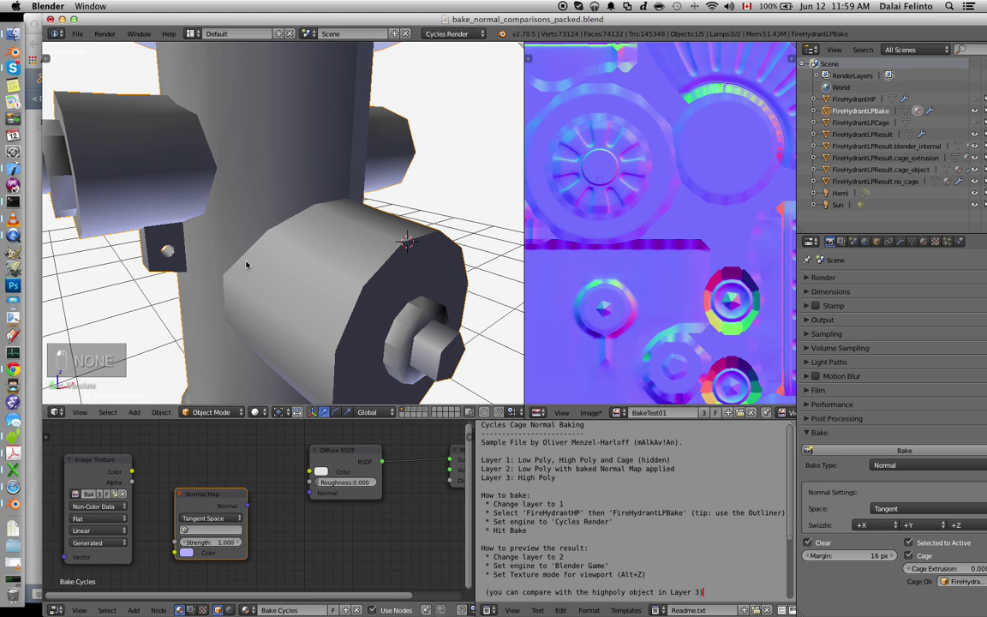
# Preview the baked map on FireHydrantLPBake in textured shading and examine the hydrant from several angles.
pyautogui.hotkey('alt', 'z')
pyautogui.scroll(-5, 271, 232)
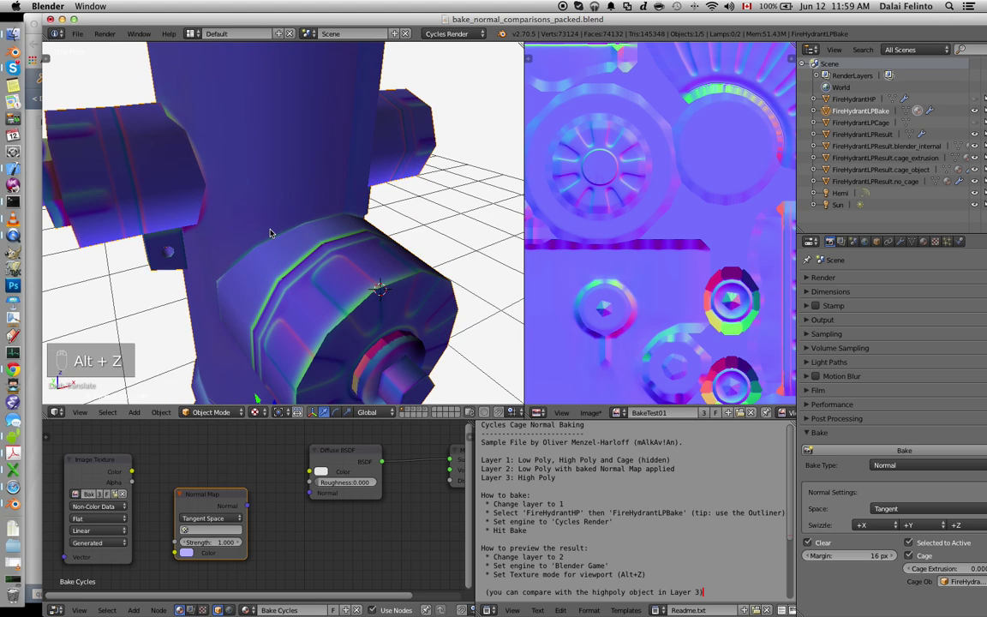
pyautogui.press('KP_Subtract')
pyautogui.press('KP_Subtract')
pyautogui.press('KP_Subtract')
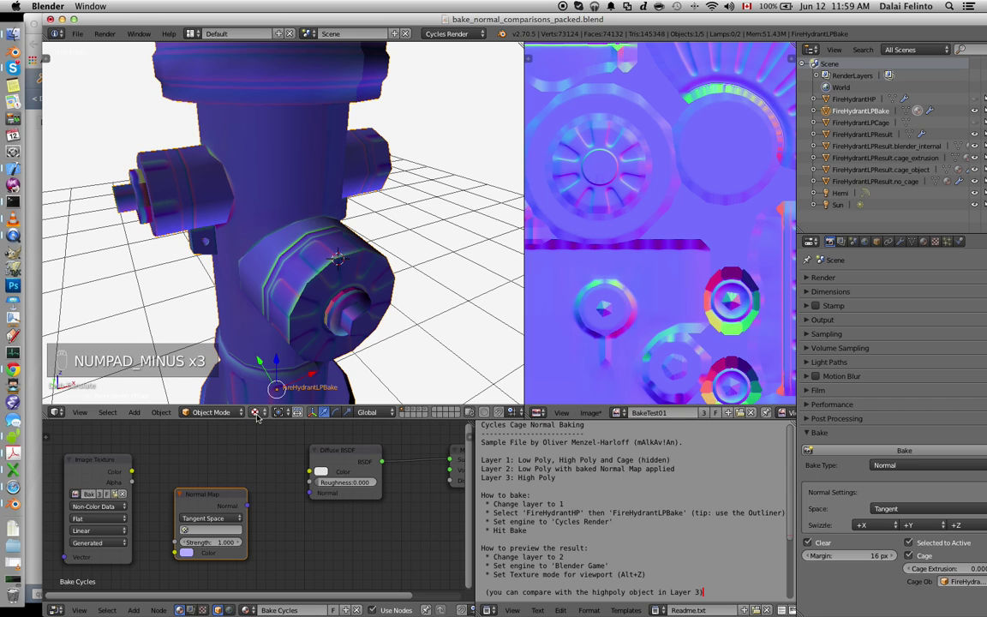
pyautogui.scroll(-5, 305, 291)
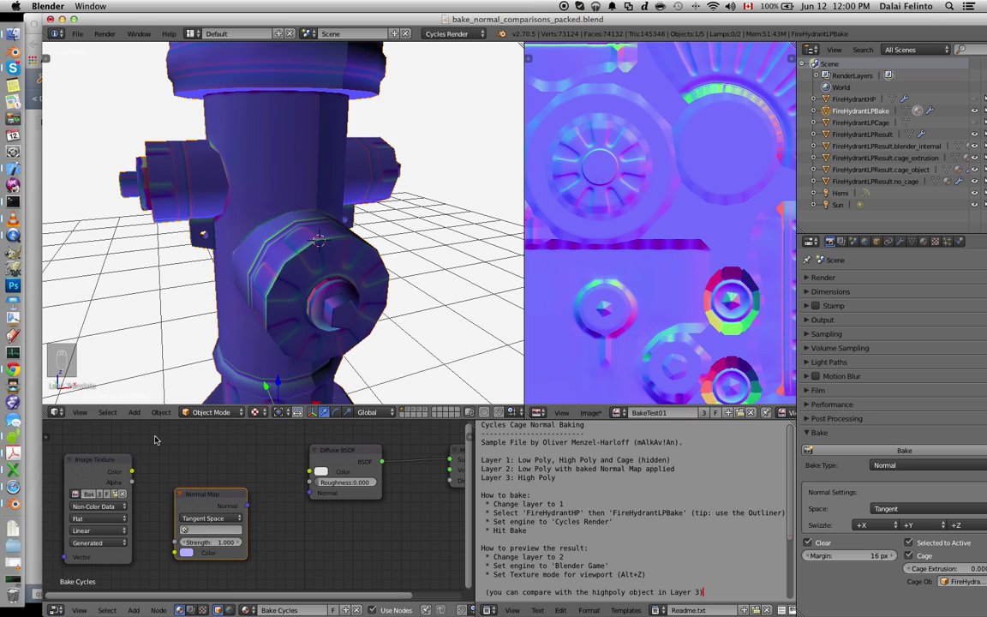
pyautogui.hscroll(3, 280, 342)
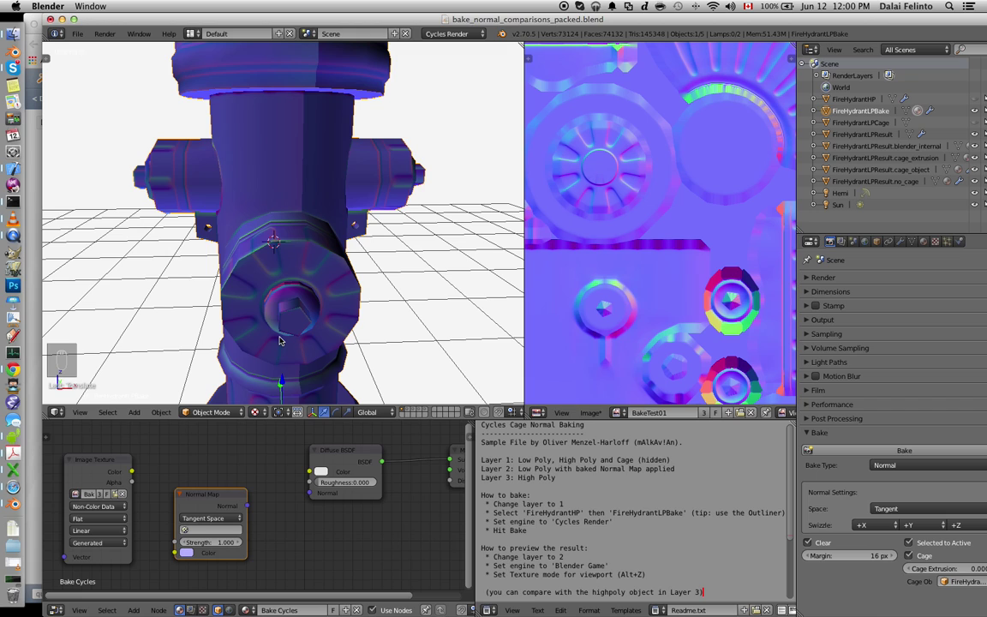
pyautogui.hscroll(-3, 279, 341)
pyautogui.hscroll(5, 279, 341)
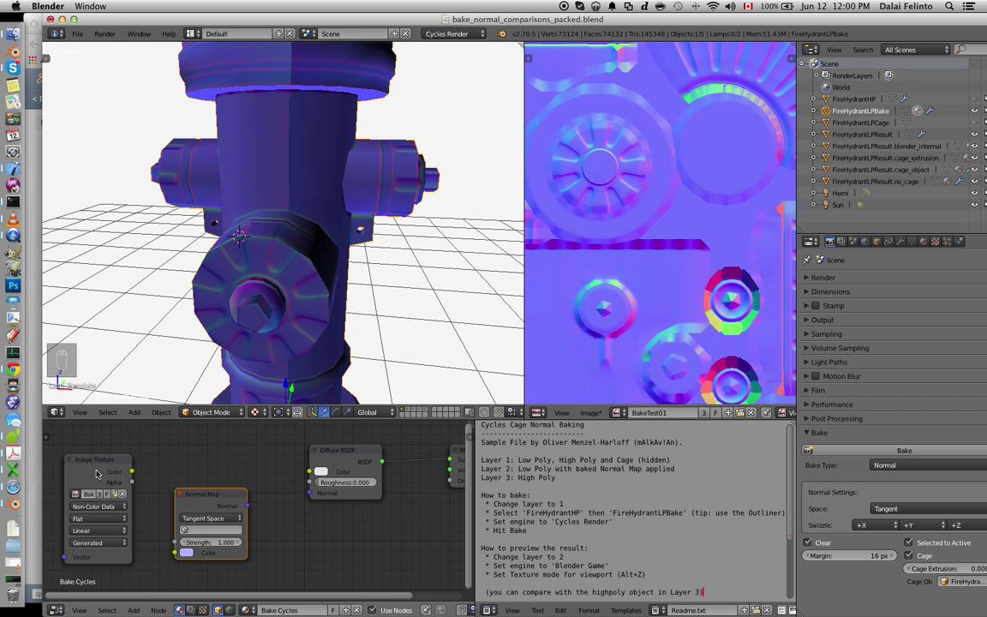
pyautogui.hscroll(5, 278, 242)
pyautogui.hscroll(-5, 277, 242)
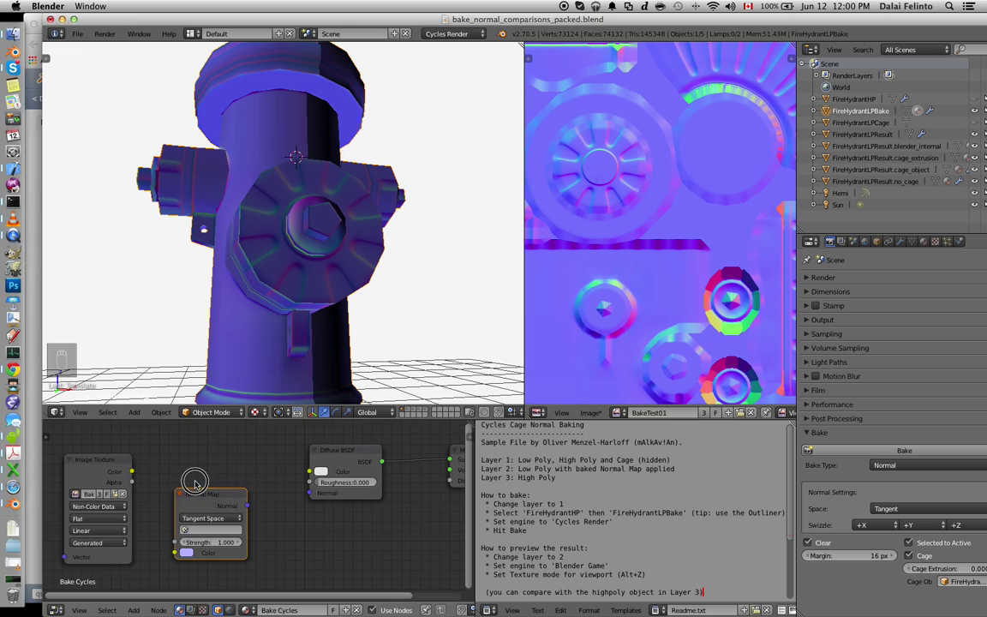
# Link the Image Texture's Color to the Normal Map's Color, and the Normal Map's Normal output to the Diffuse BSDF's Normal input.
pyautogui.moveTo(194, 495); pyautogui.dragTo(193, 478)
pyautogui.moveTo(132, 472); pyautogui.dragTo(175, 536)
pyautogui.moveTo(246, 490); pyautogui.dragTo(312, 493)
# Switch the 3D view to Rendered shading and examine the normal-mapped low-poly hydrant from another side.
pyautogui.click(254, 412)
pyautogui.click(273, 332)
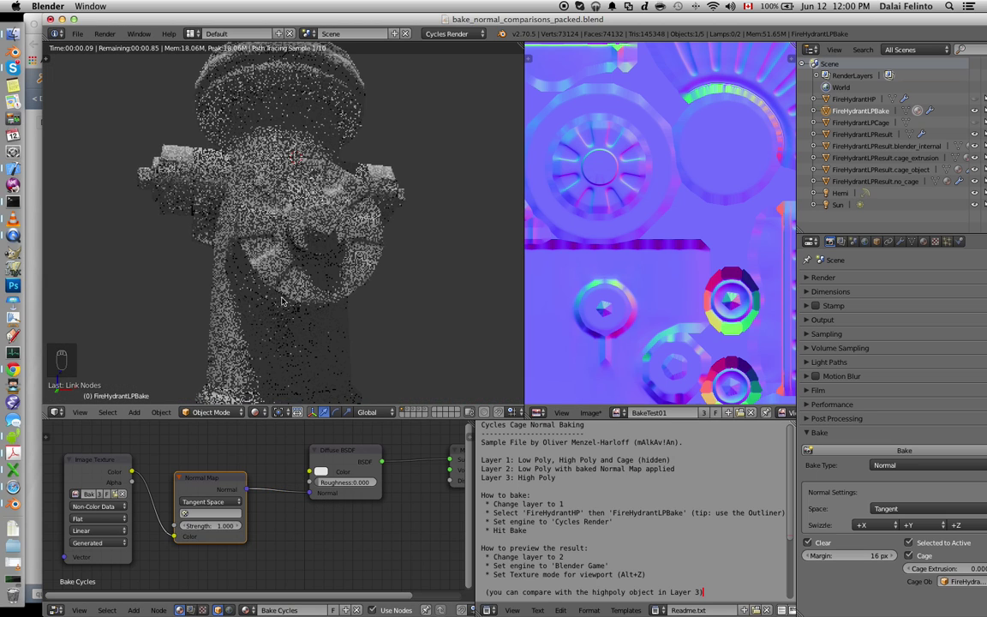
pyautogui.hscroll(-8, 284, 300)
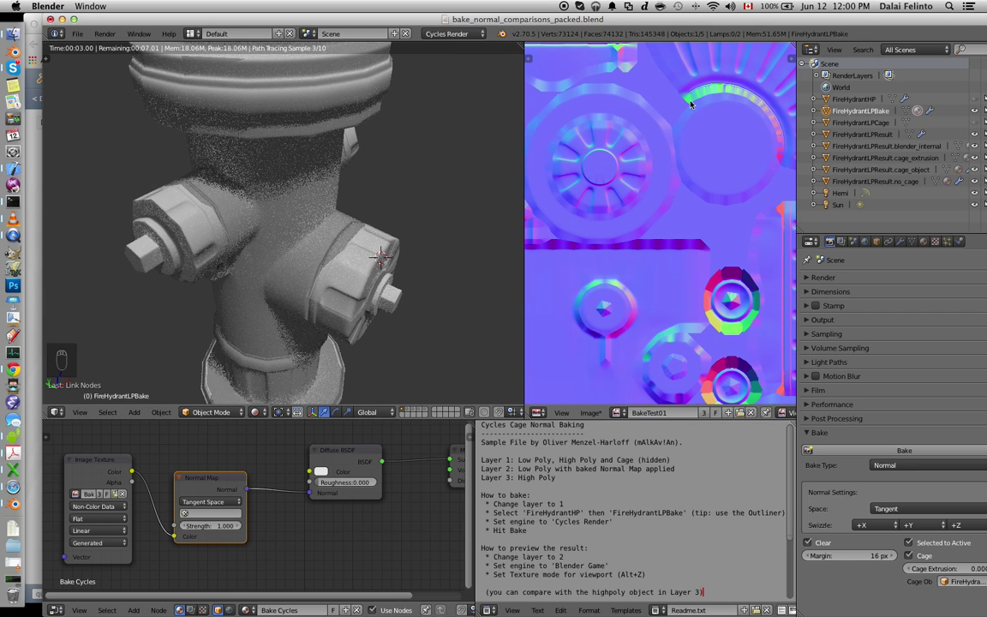
# Move FireHydrantLPBake about -38.74 along its local X axis so it stands beside the high-poly hydrant.
pyautogui.press('KP_Subtract')
pyautogui.press('KP_Subtract')
pyautogui.press('KP_Subtract')
pyautogui.press('KP_Subtract')
pyautogui.press('KP_Subtract')
pyautogui.press('KP_Subtract')
pyautogui.press('KP_Subtract')
pyautogui.press('KP_Subtract')
pyautogui.press('KP_Subtract')
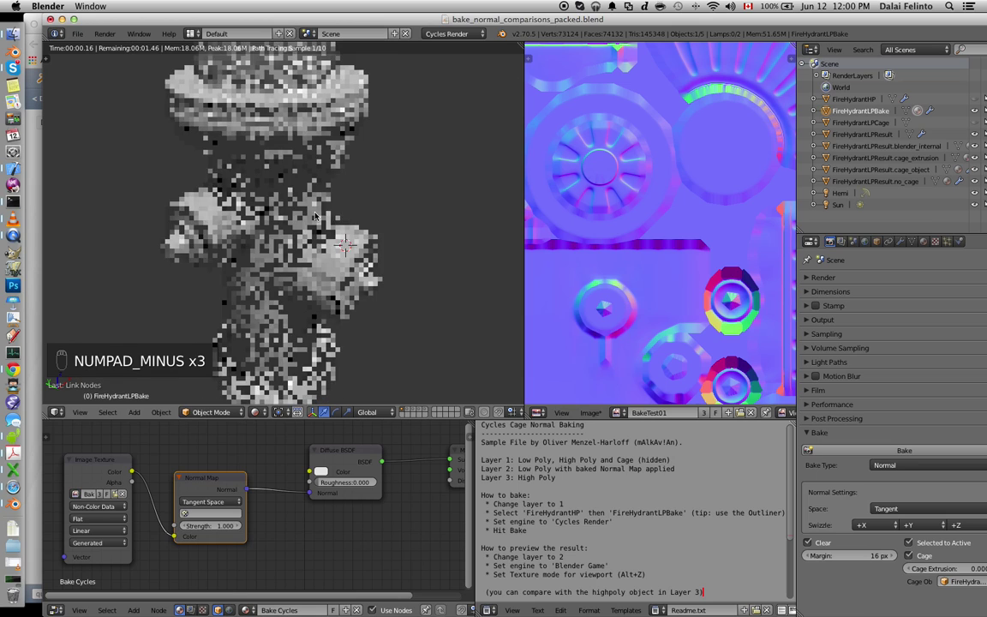
pyautogui.press('g')
pyautogui.press('x')
pyautogui.press('x')
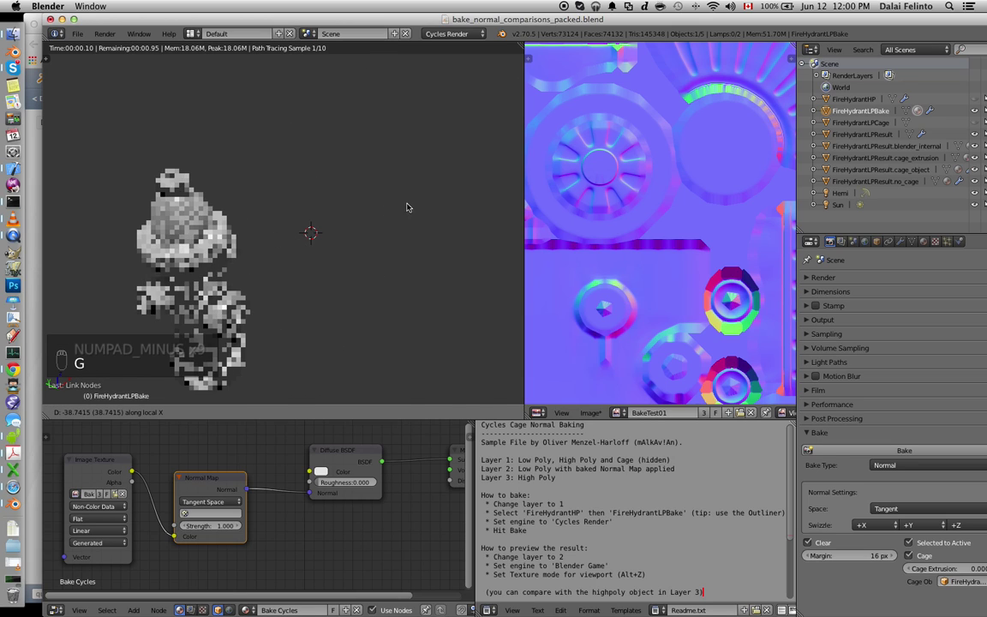
pyautogui.click(222, 267)
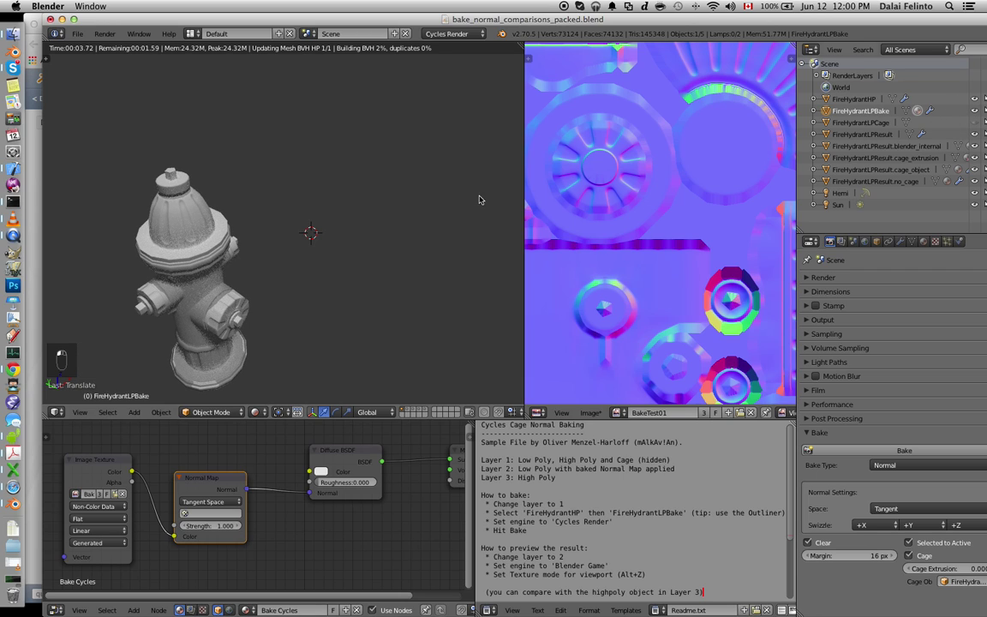
pyautogui.moveTo(295, 284); pyautogui.dragTo(316, 295, button='middle')
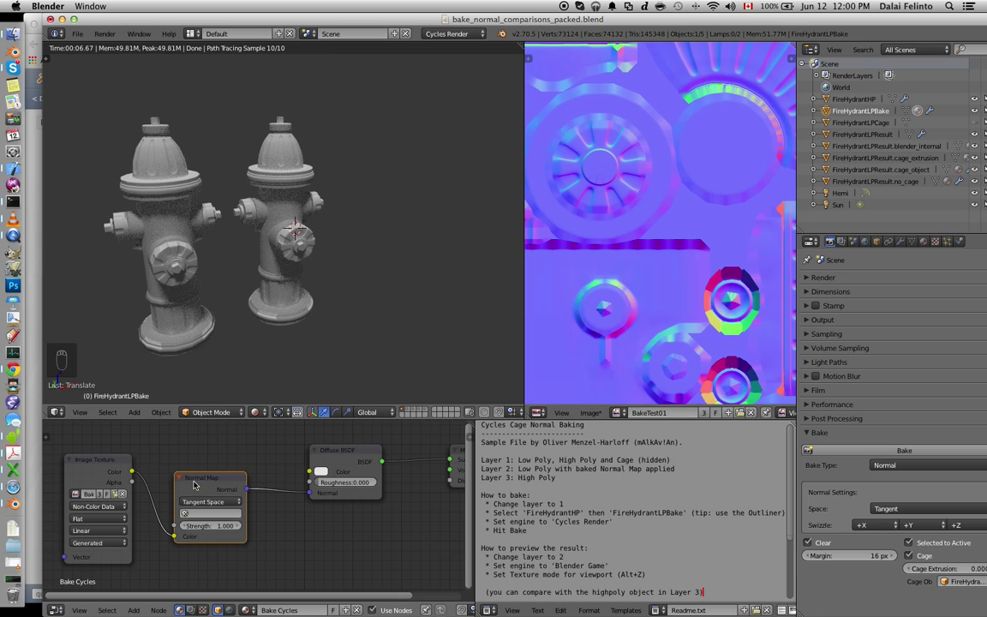
# Cut the link between the Normal Map and Diffuse BSDF nodes, and select the high-poly hydrant to check its material nodes.
pyautogui.keyDown('ctrl'); pyautogui.moveTo(279, 508); pyautogui.dragTo(280, 507); pyautogui.keyUp('ctrl')
pyautogui.keyDown('ctrl'); pyautogui.moveTo(257, 471); pyautogui.dragTo(285, 514, button='right'); pyautogui.keyUp('ctrl')
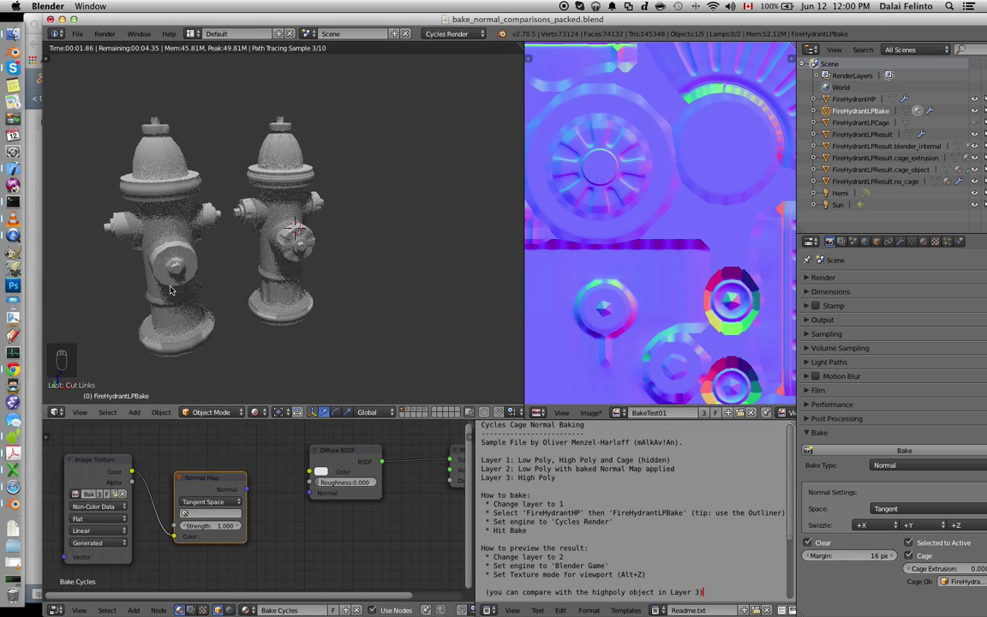
pyautogui.rightClick(276, 214)
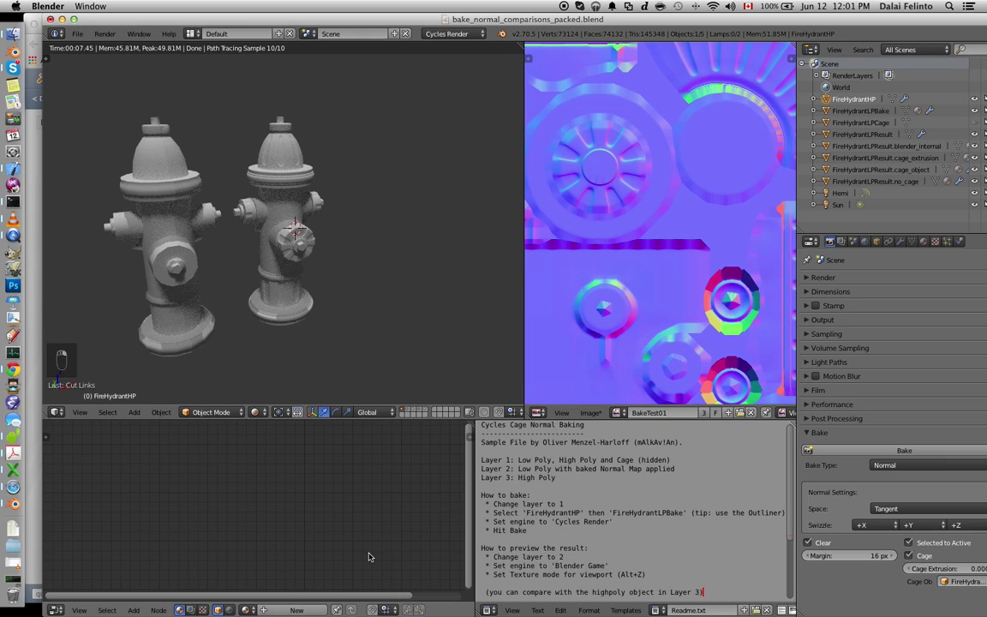
pyautogui.press('Home')
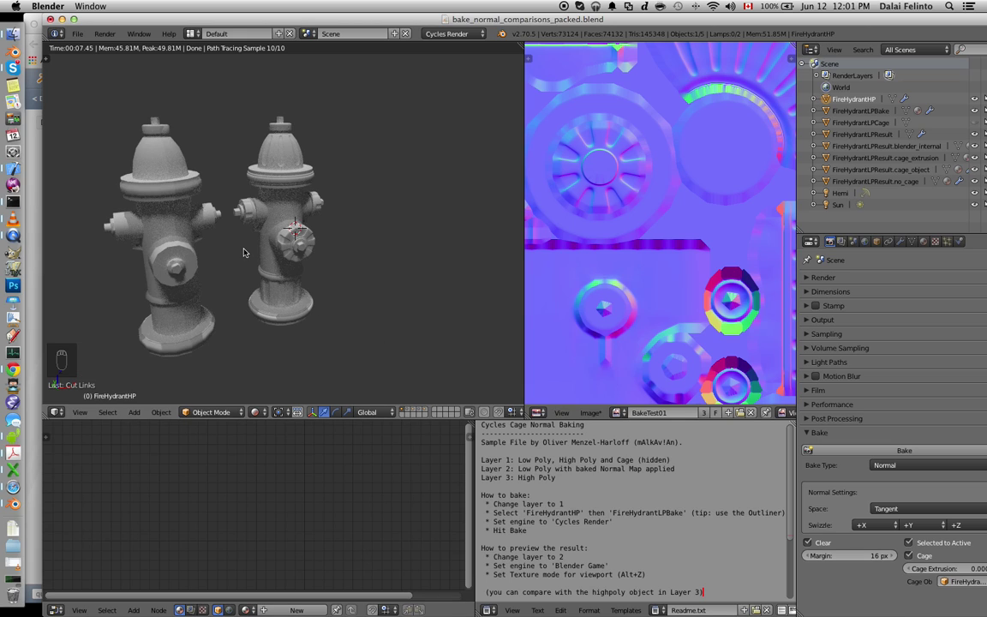
# Show only layer 2 in textured shading and switch the render engine to Blender Game.
pyautogui.press('z')
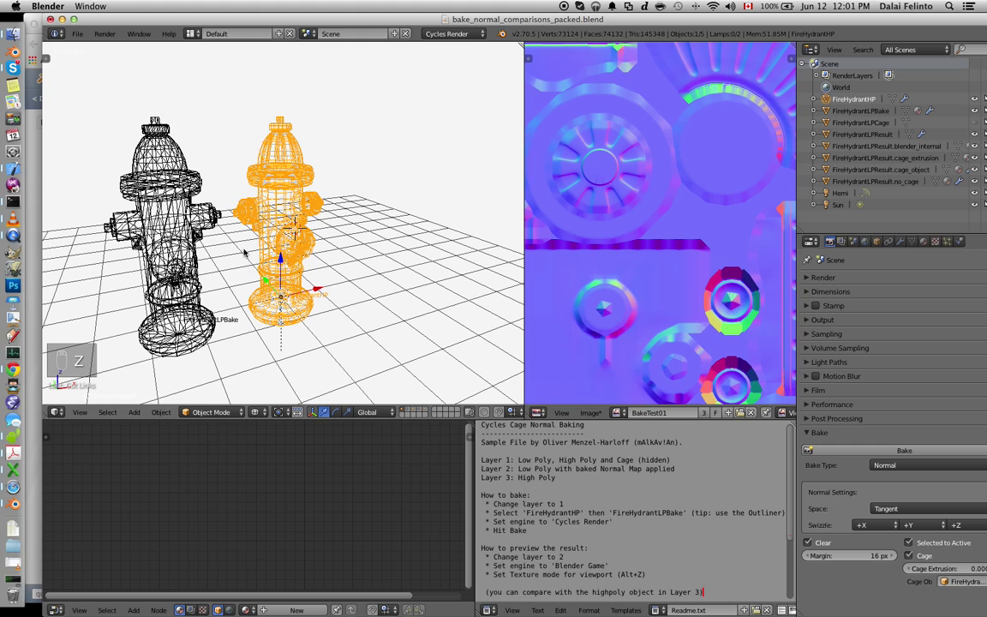
pyautogui.press('2')
pyautogui.hotkey('alt', 'z')
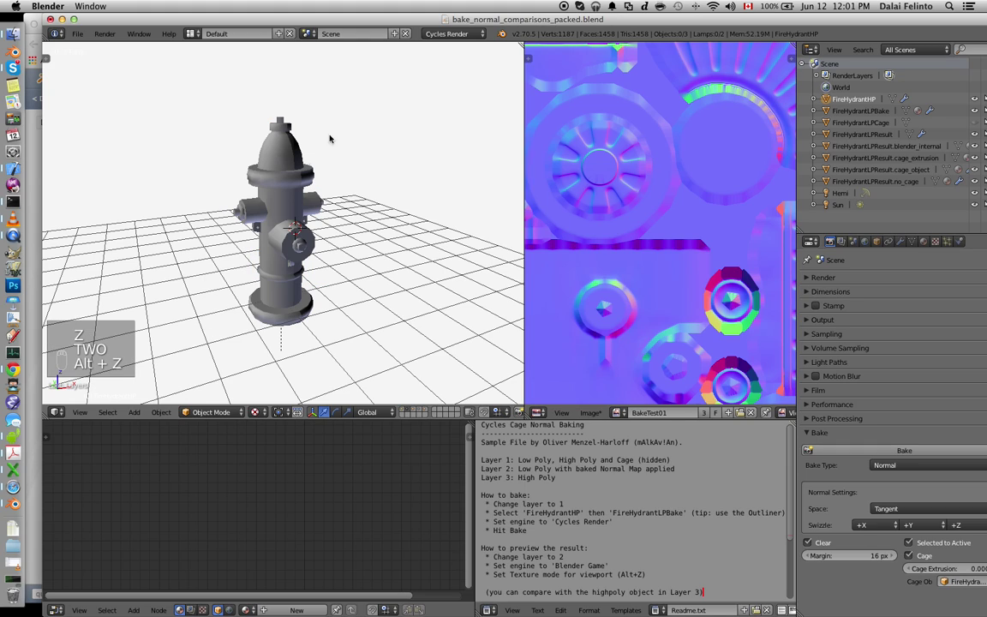
pyautogui.click(427, 35)
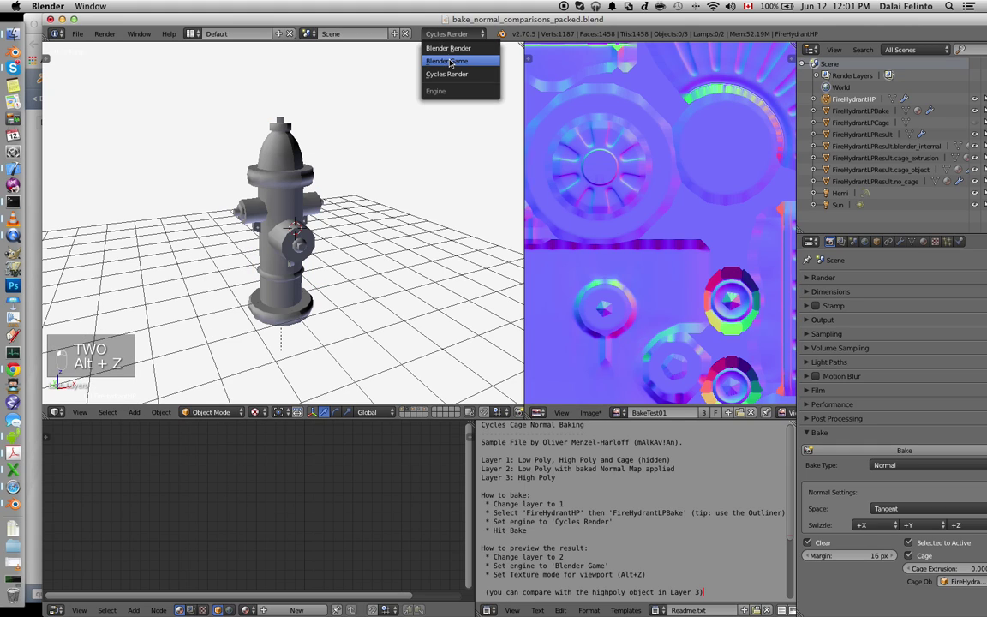
pyautogui.click(451, 61)
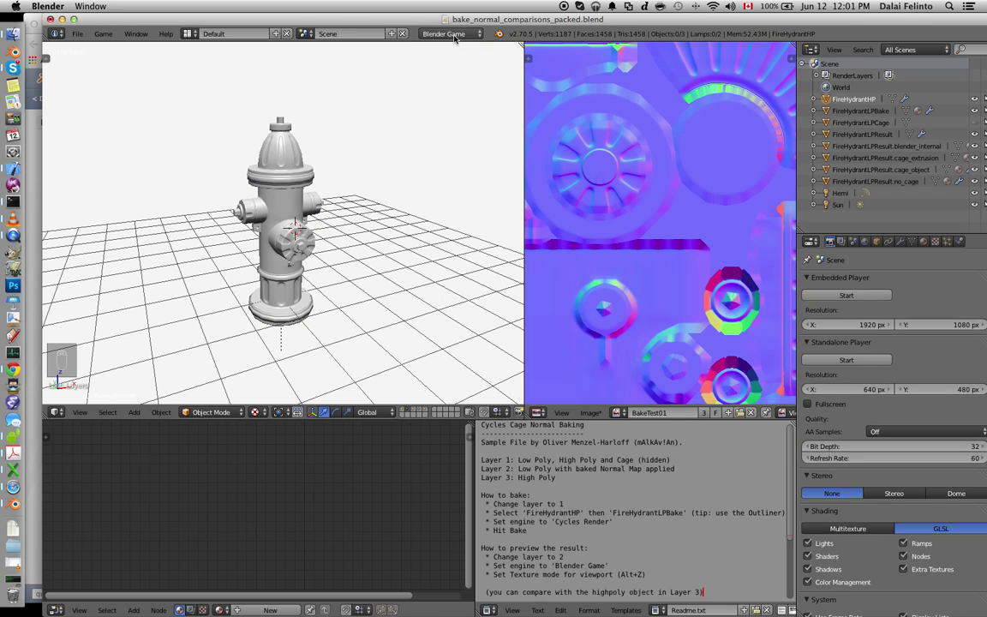
pyautogui.click(450, 34)
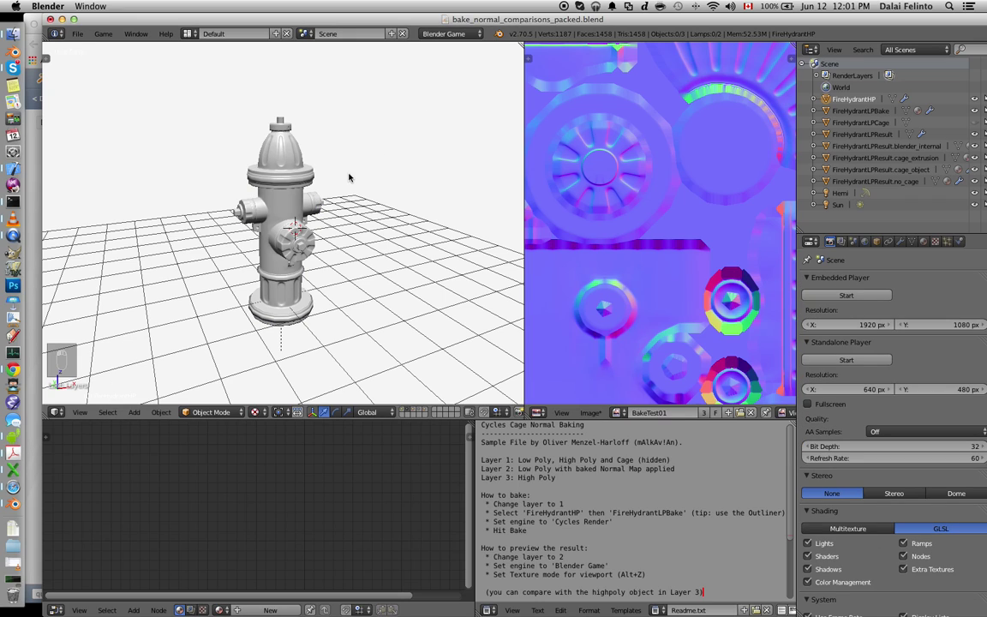
# Select FireHydrantLPResult and examine the image sampling and influence settings of its BakeTest01 texture.
pyautogui.rightClick(287, 207)
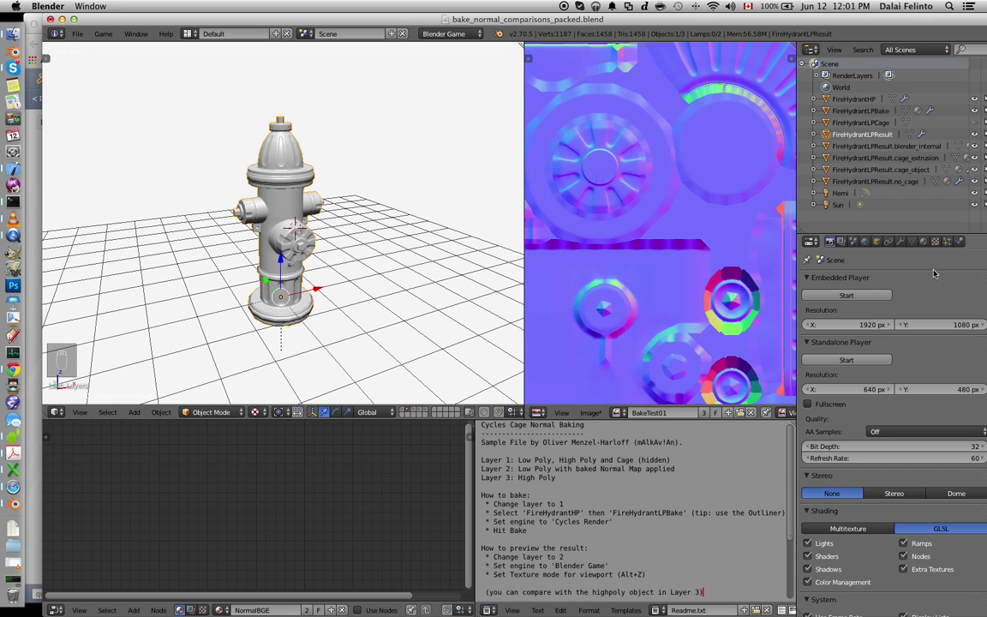
pyautogui.click(924, 242)
pyautogui.click(935, 242)
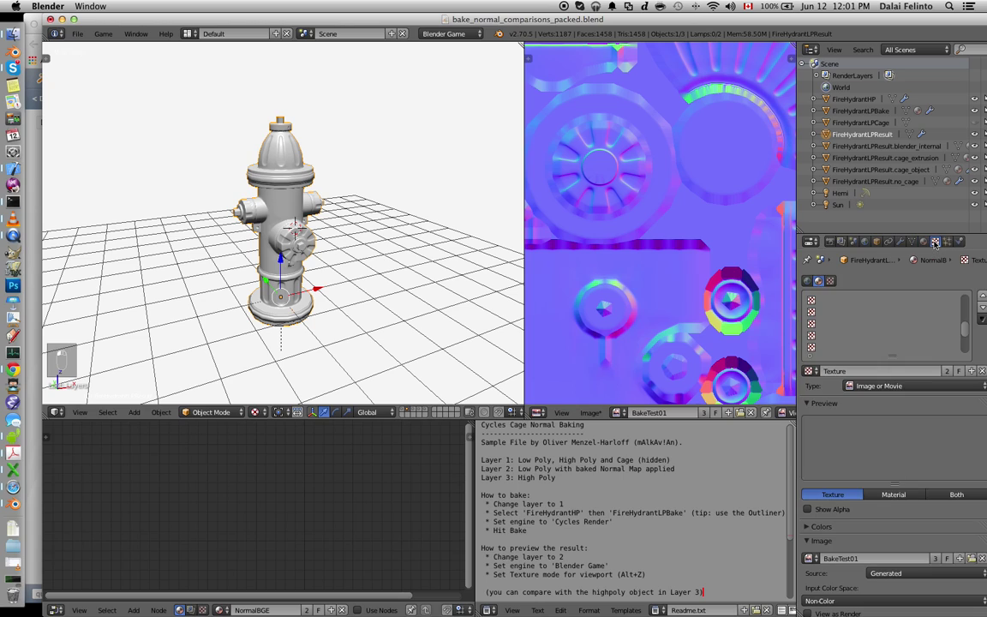
pyautogui.scroll(-5, 900, 454)
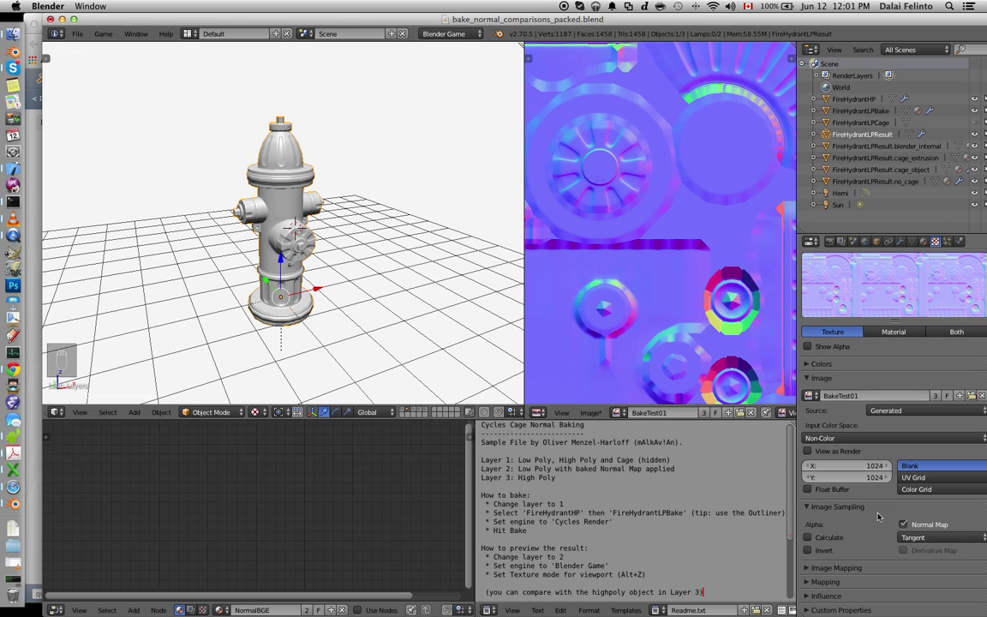
pyautogui.click(812, 596)
pyautogui.scroll(-6, 891, 480)
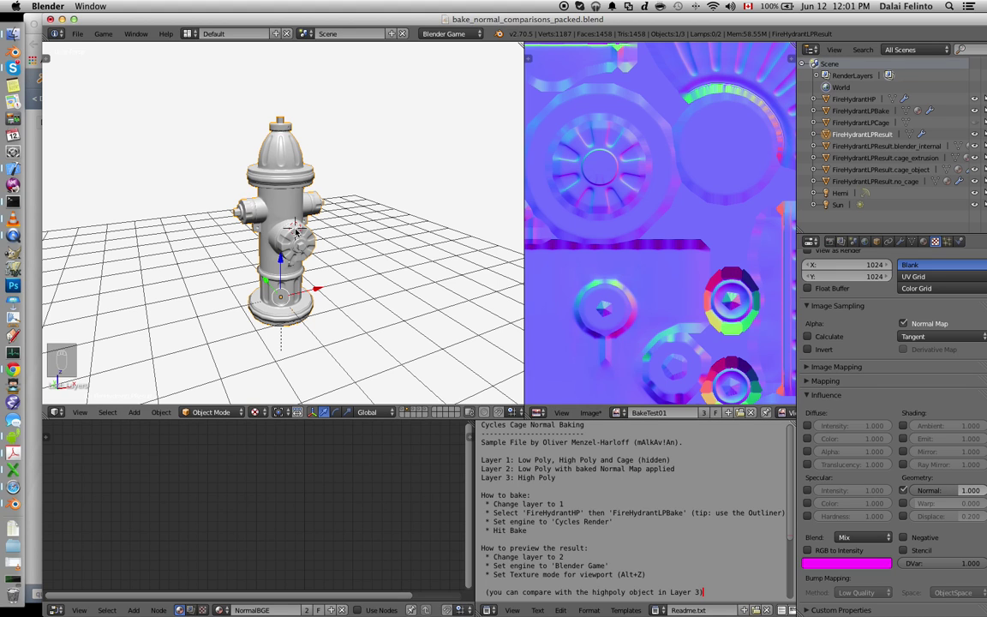
# Move FireHydrantLPResult freehand away from its original spot to make room for a side-by-side comparison.
pyautogui.press('KP_Add')
pyautogui.press('KP_Add')
pyautogui.press('KP_Add')
pyautogui.press('KP_Add')
pyautogui.press('KP_Add')
pyautogui.press('KP_Add')
pyautogui.moveTo(399, 240); pyautogui.dragTo(310, 193, button='middle')
pyautogui.press('g')
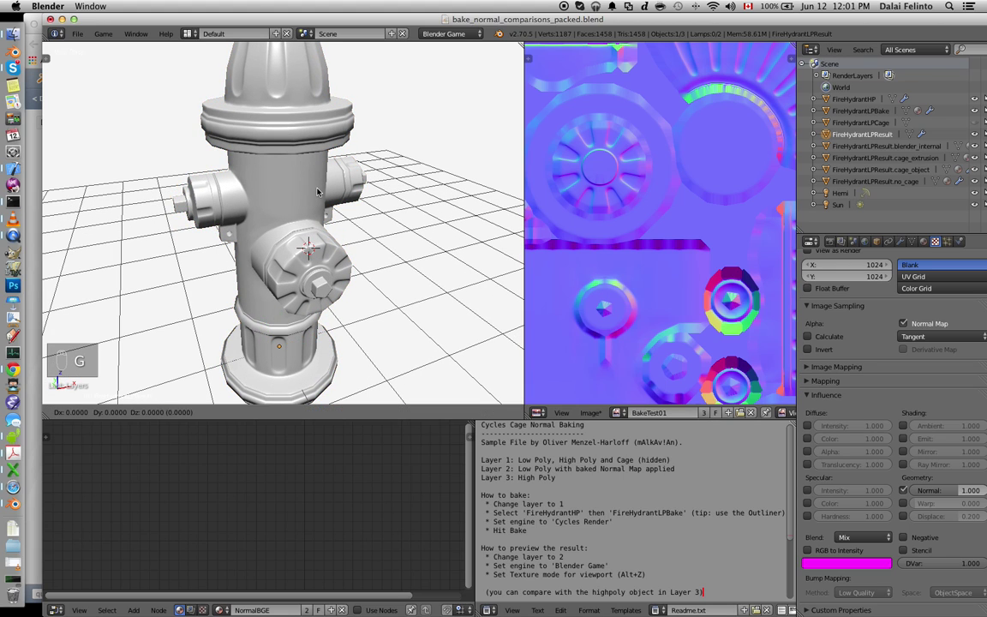
pyautogui.click(214, 201)
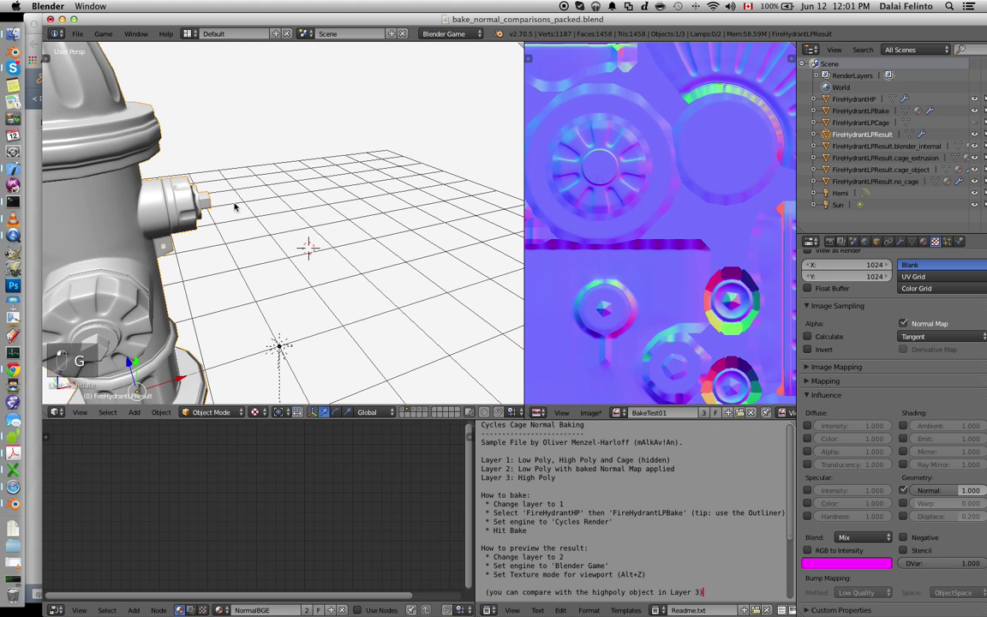
# Add layer 3 to the visible layers to show the high-poly hydrant, and maximize the 3D view.
pyautogui.hotkey('shift', '3')
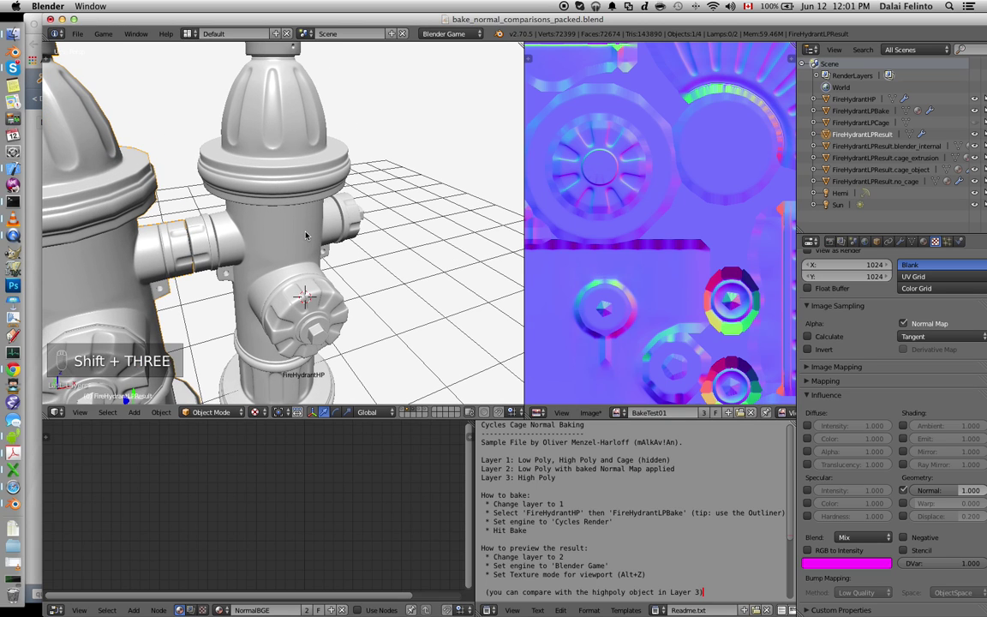
pyautogui.press('KP_Subtract')
pyautogui.press('KP_Subtract')
pyautogui.press('KP_Subtract')
pyautogui.hotkey('shift', 'space')
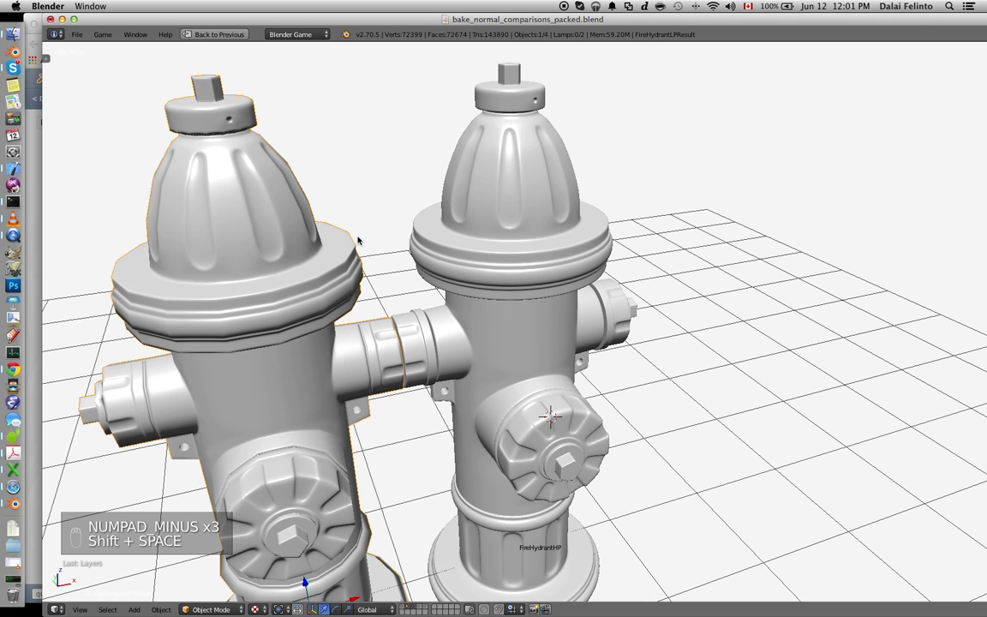
pyautogui.scroll(3, 379, 253)
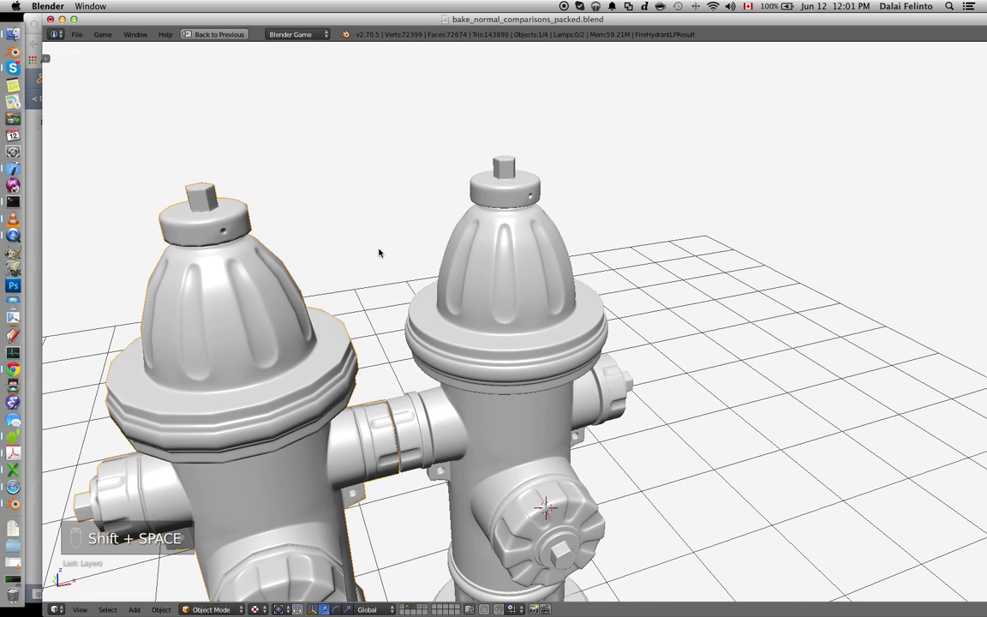
pyautogui.keyDown('shift'); pyautogui.scroll(-5, 379, 253); pyautogui.keyUp('shift')
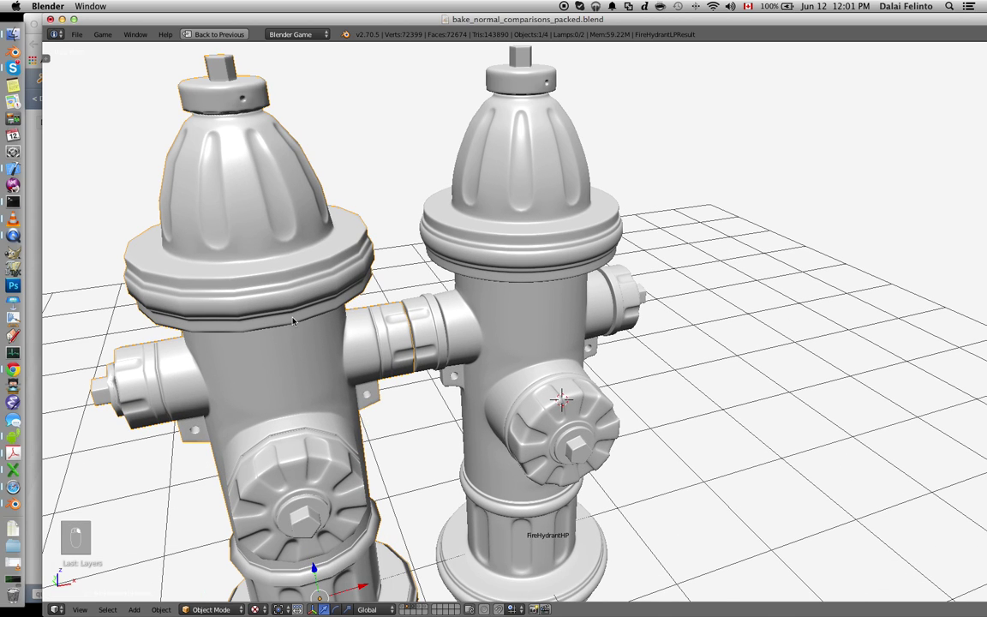
# Move FireHydrantLPResult about -9.58 along the global X axis, clear of the high-poly hydrant.
pyautogui.press('g')
pyautogui.press('x')
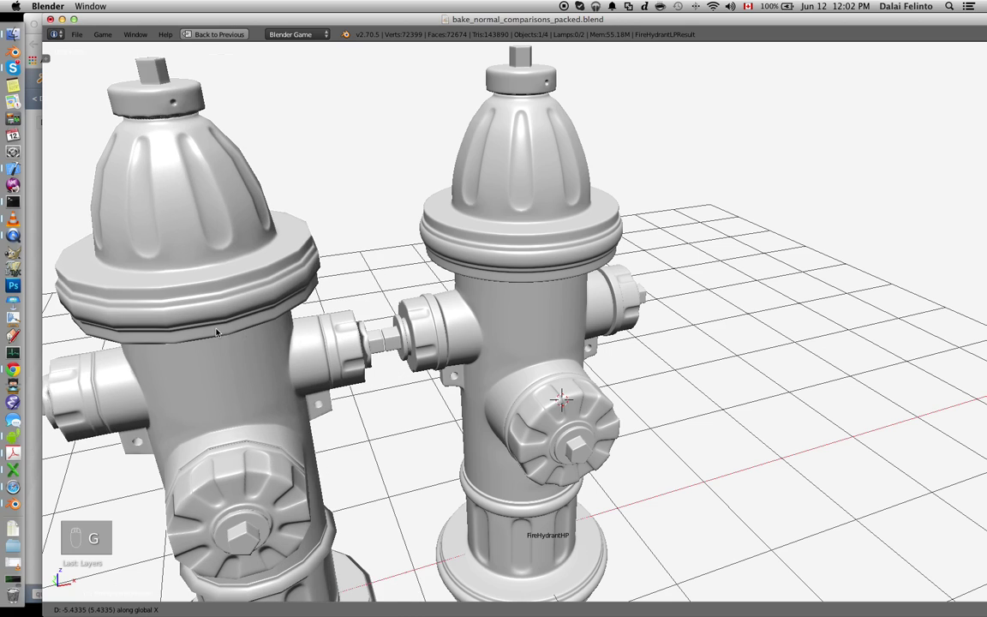
pyautogui.click(246, 321)
# Compare the normal-mapped low-poly hydrant with the high-poly one from below, from the front and from the side.
pyautogui.keyDown('shift'); pyautogui.hscroll(-5, 247, 322); pyautogui.keyUp('shift')
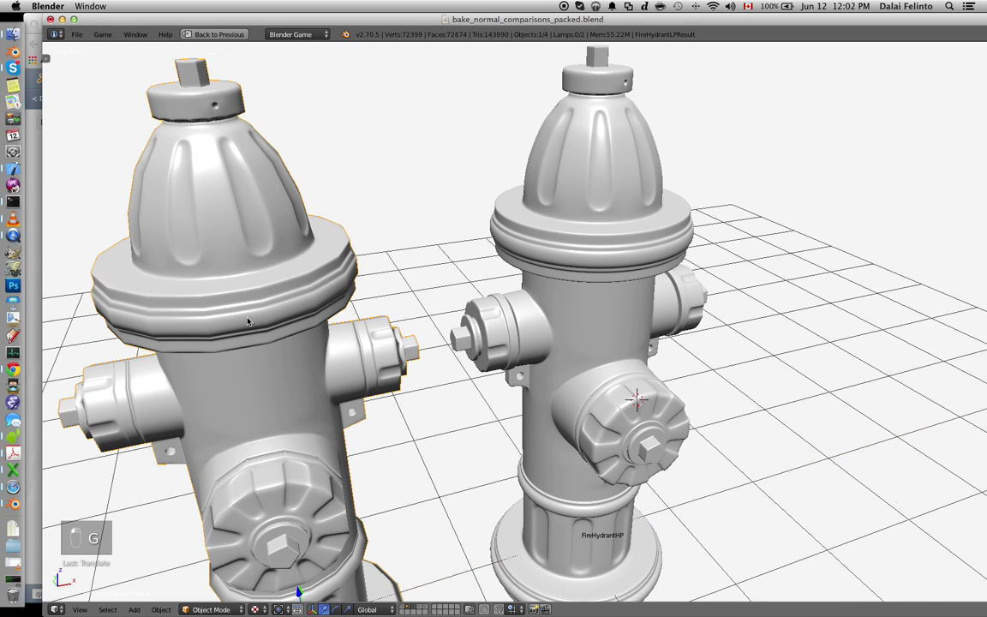
pyautogui.hscroll(-2, 267, 401)
pyautogui.scroll(-10, 267, 401)
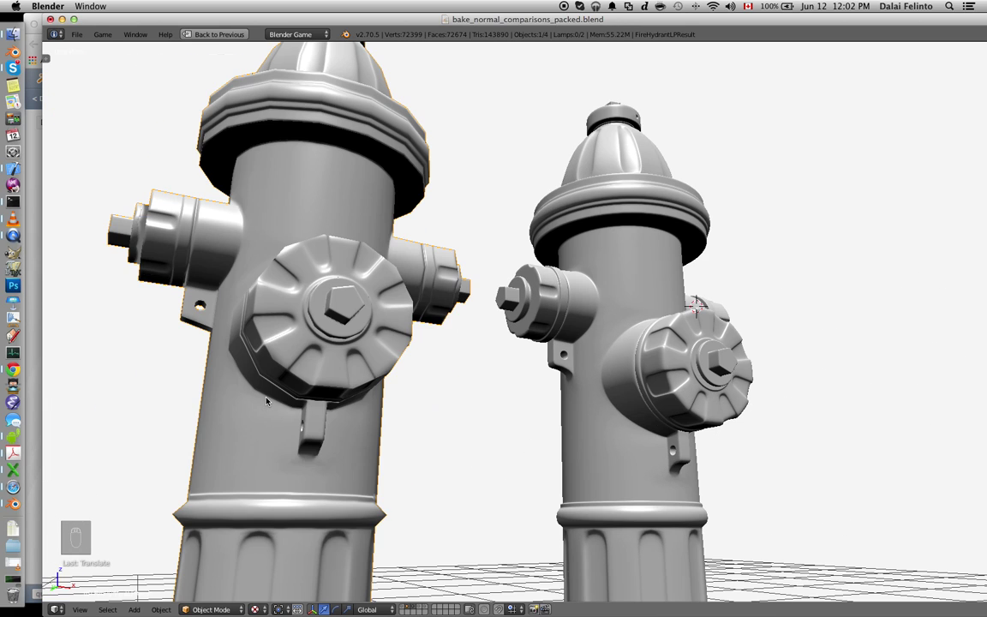
pyautogui.scroll(3, 266, 401)
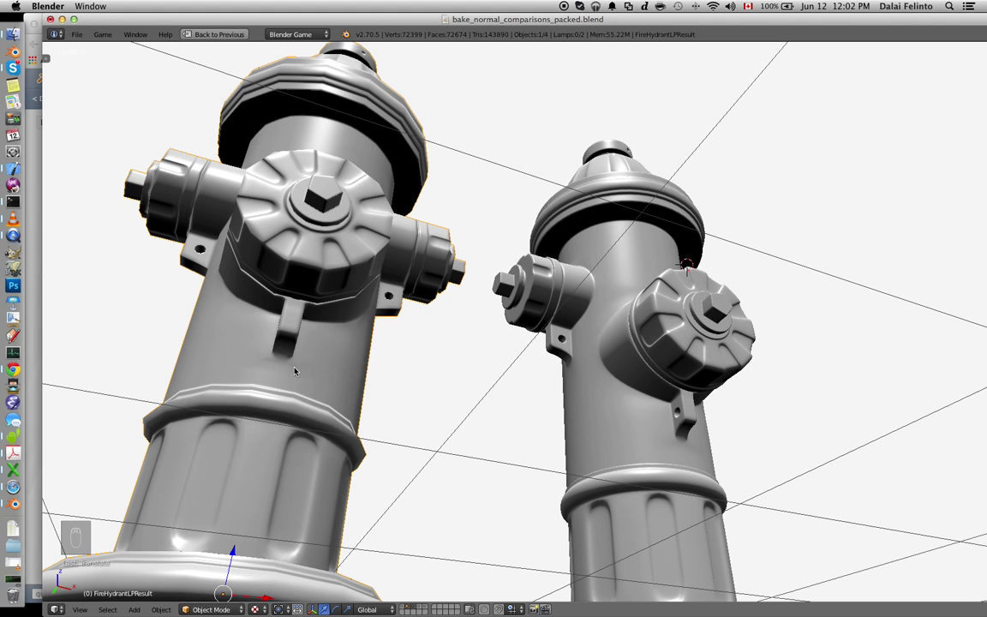
pyautogui.scroll(-10, 326, 354)
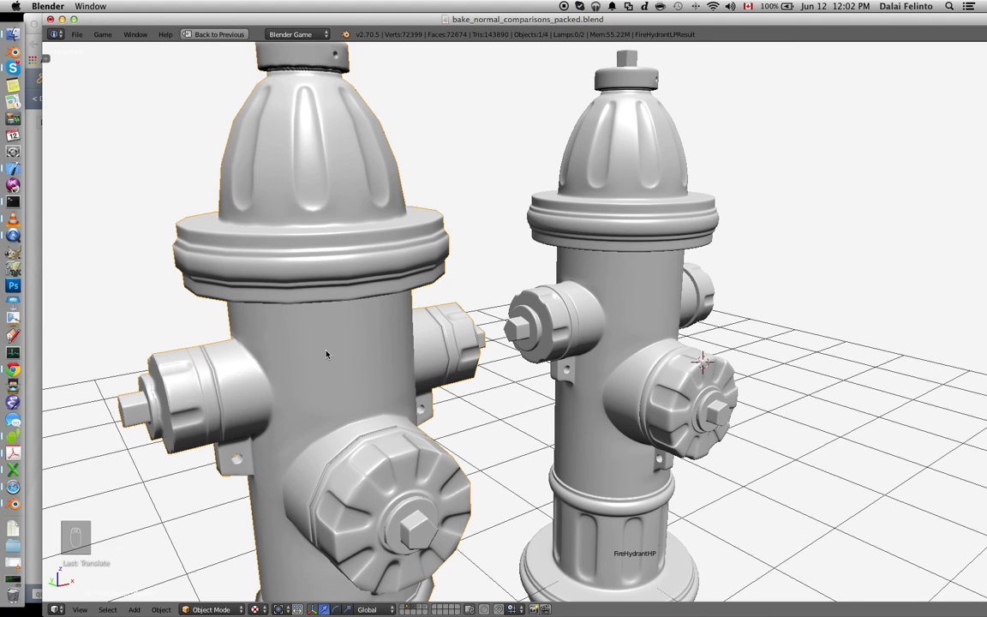
pyautogui.scroll(6, 325, 354)
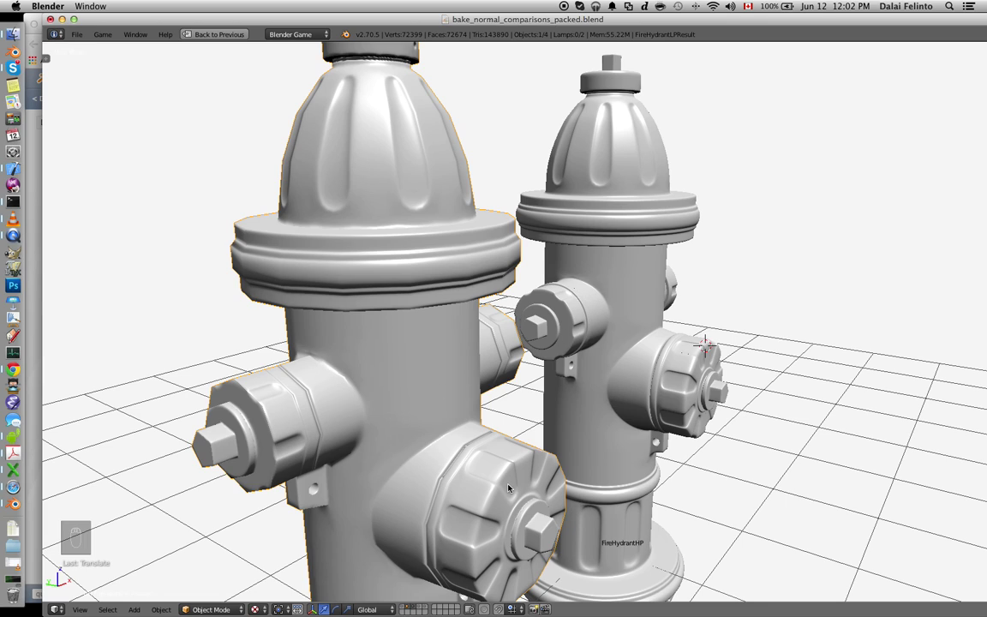
# Draw freehand Grease Pencil strokes on the low-poly hydrant's side nozzle and front cap, and enable Grease Pencil display.
pyautogui.press('d')
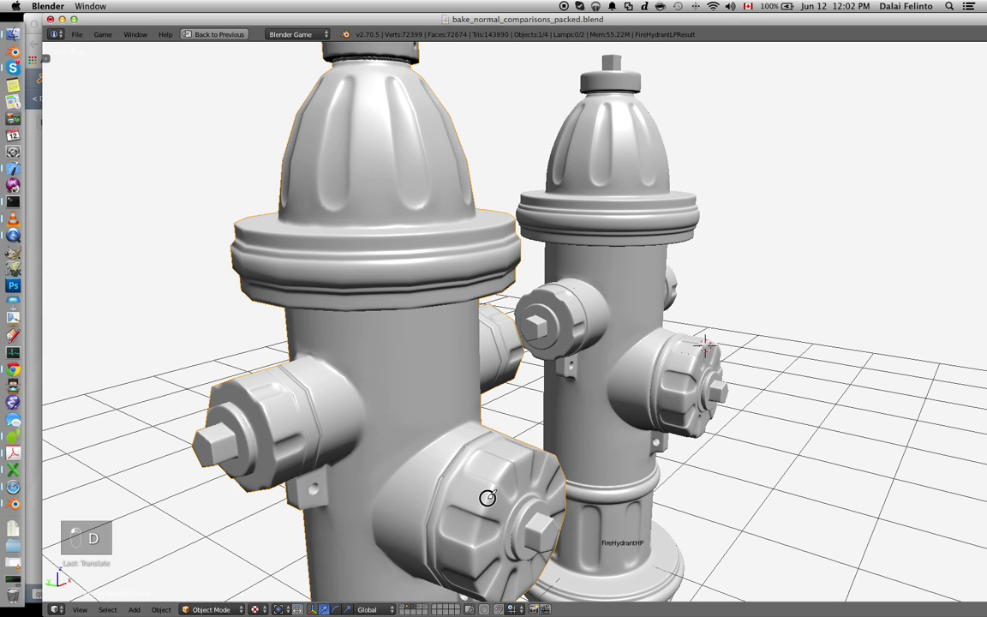
pyautogui.press('n')
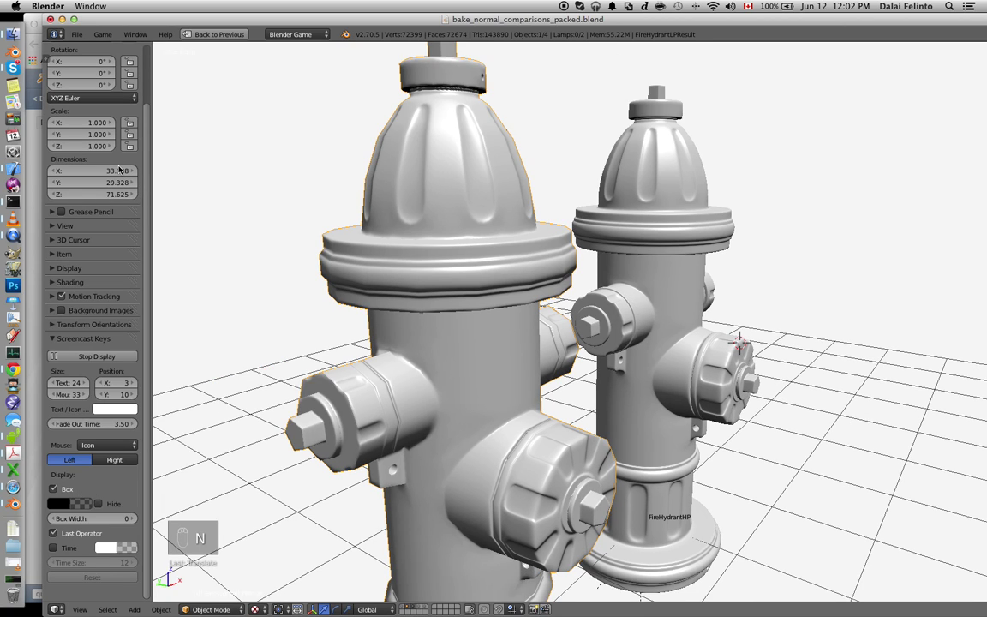
pyautogui.press('n')
pyautogui.press('t')
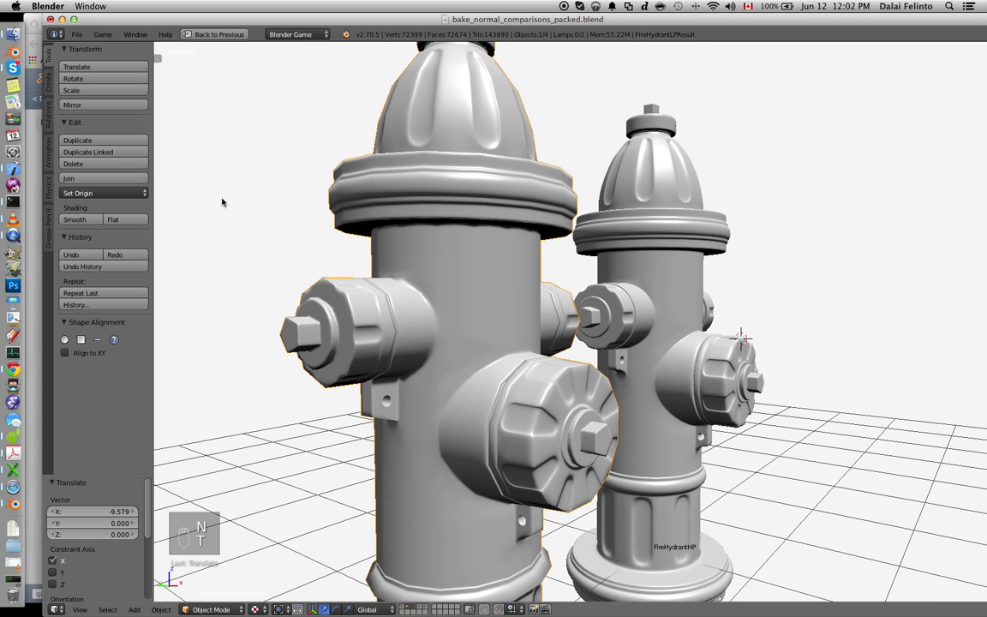
pyautogui.click(49, 224)
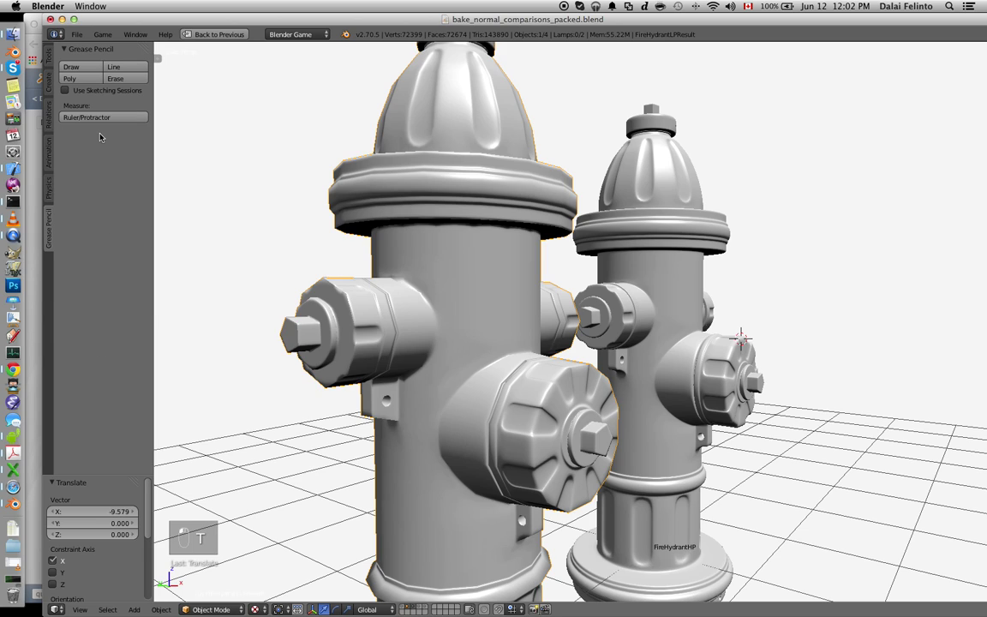
pyautogui.click(75, 66)
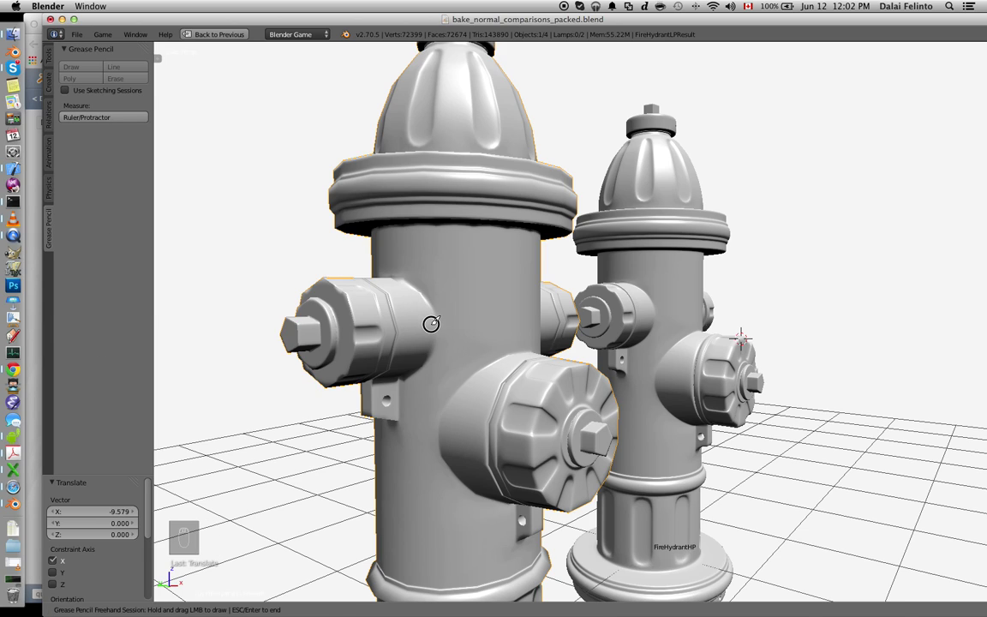
pyautogui.press('Escape')
pyautogui.press('n')
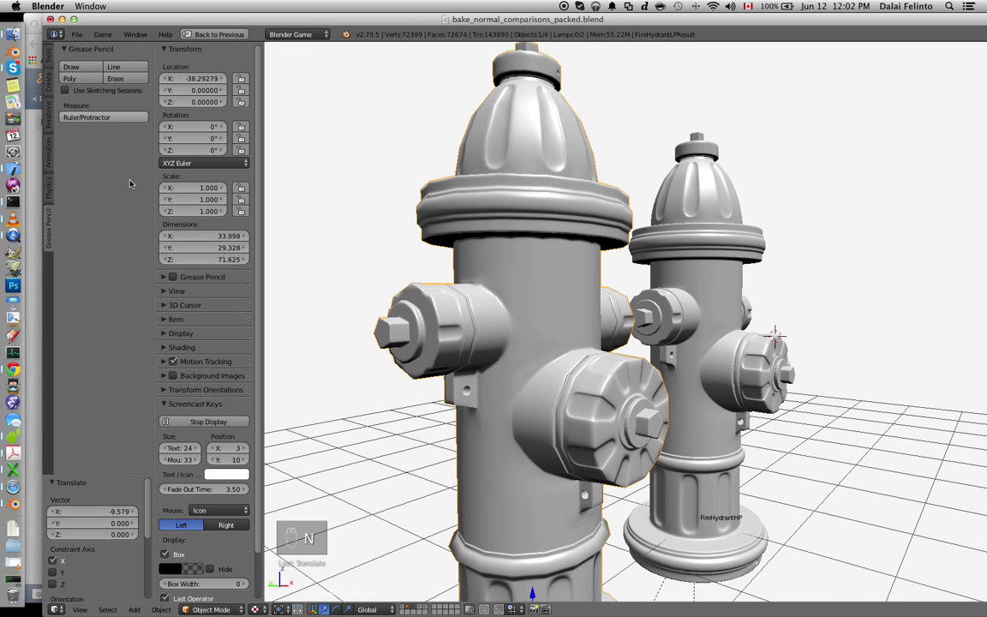
pyautogui.click(173, 276)
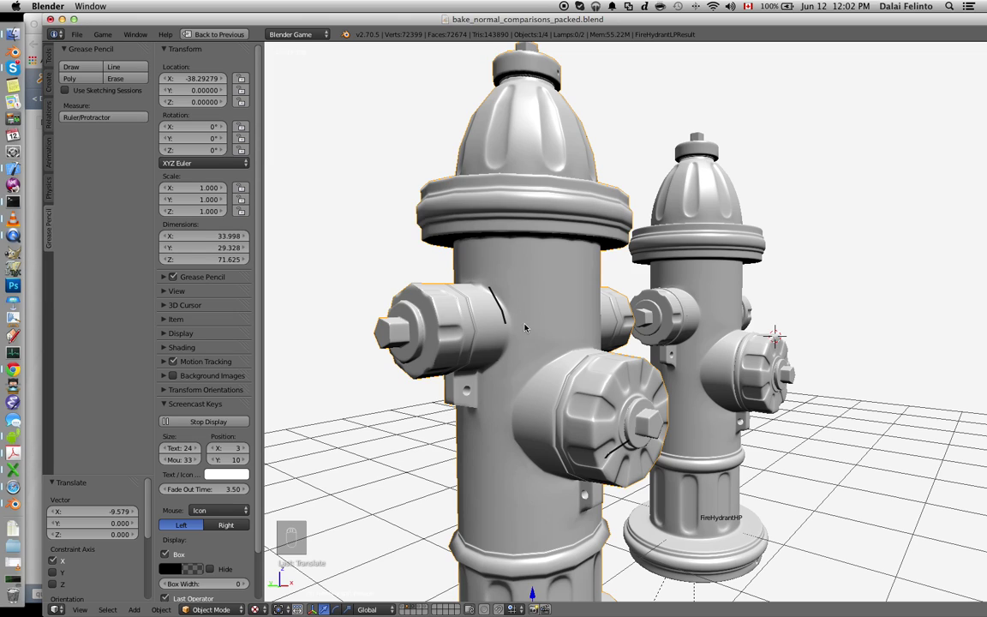
# Draw another short Grease Pencil stroke along a ridge on the low-poly hydrant's front cap.
pyautogui.press('d')
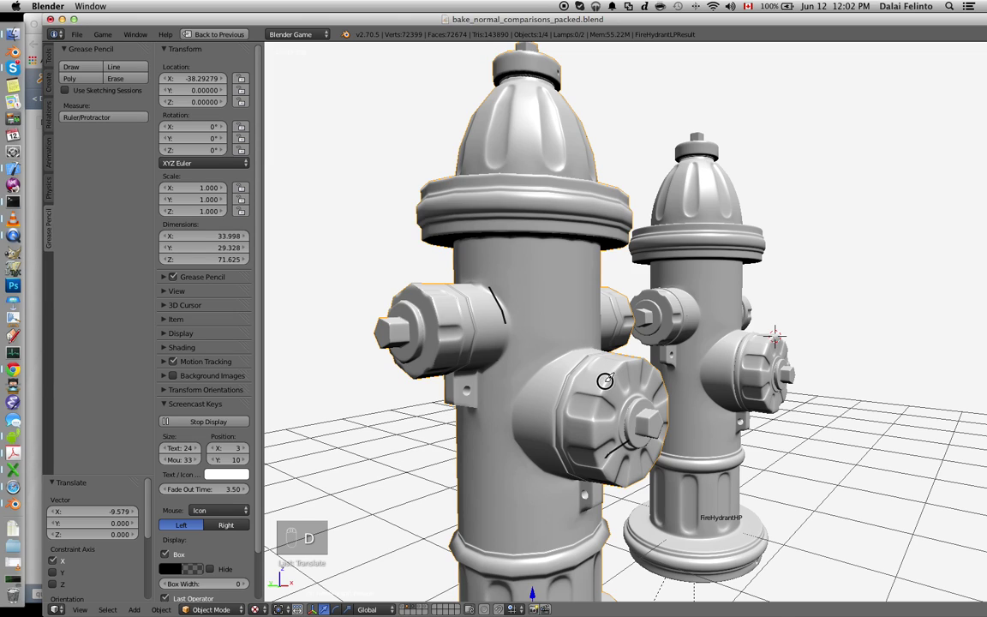
pyautogui.press('d')
pyautogui.moveTo(604, 382); pyautogui.dragTo(602, 389)
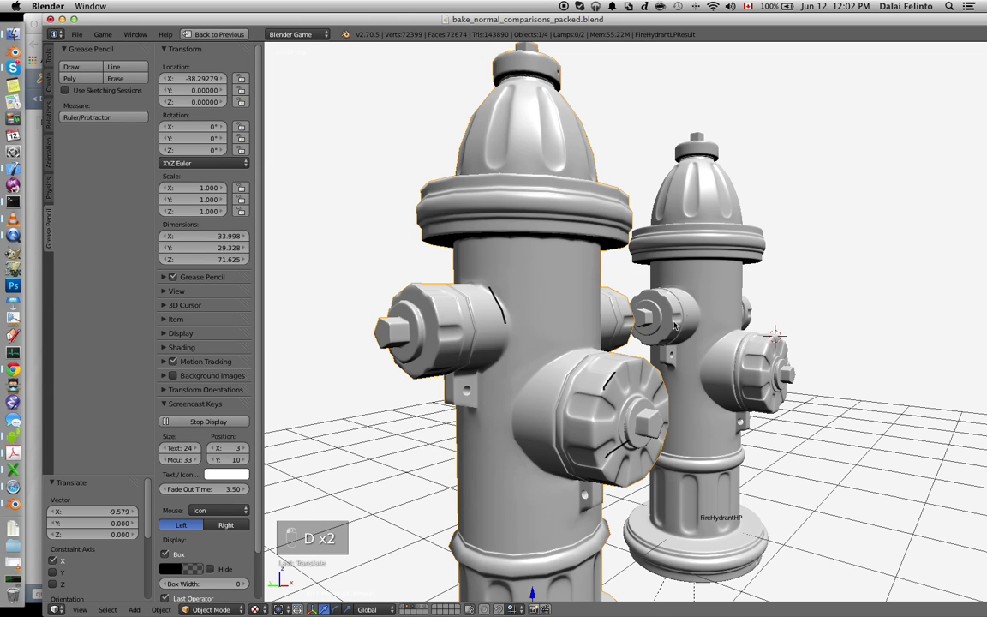
# Compare the low-poly and high-poly hydrants side by side from the front and from above.
pyautogui.hscroll(5, 527, 317)
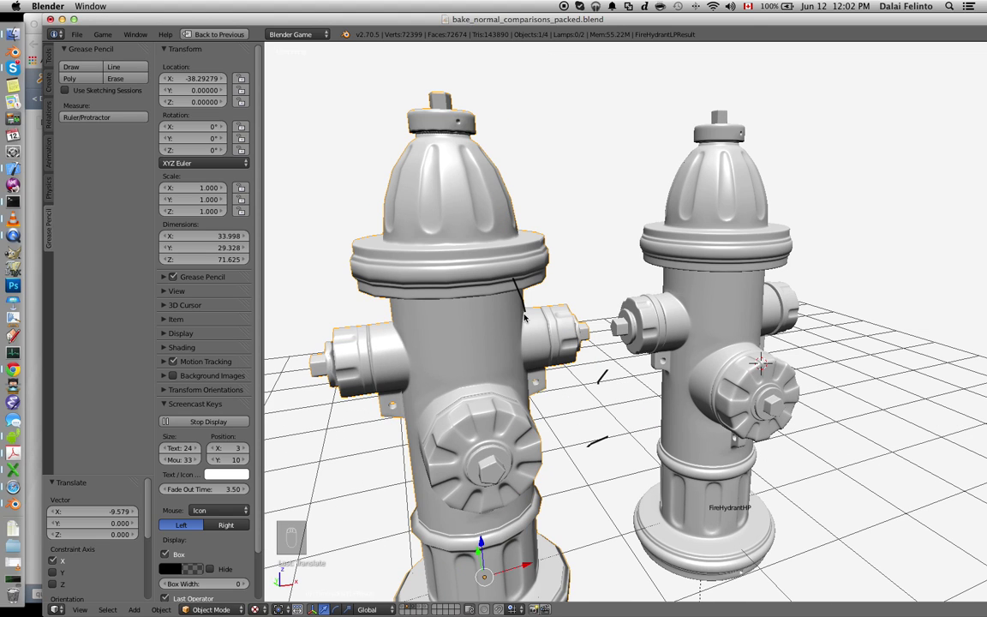
pyautogui.moveTo(525, 318); pyautogui.dragTo(542, 319, button='middle')
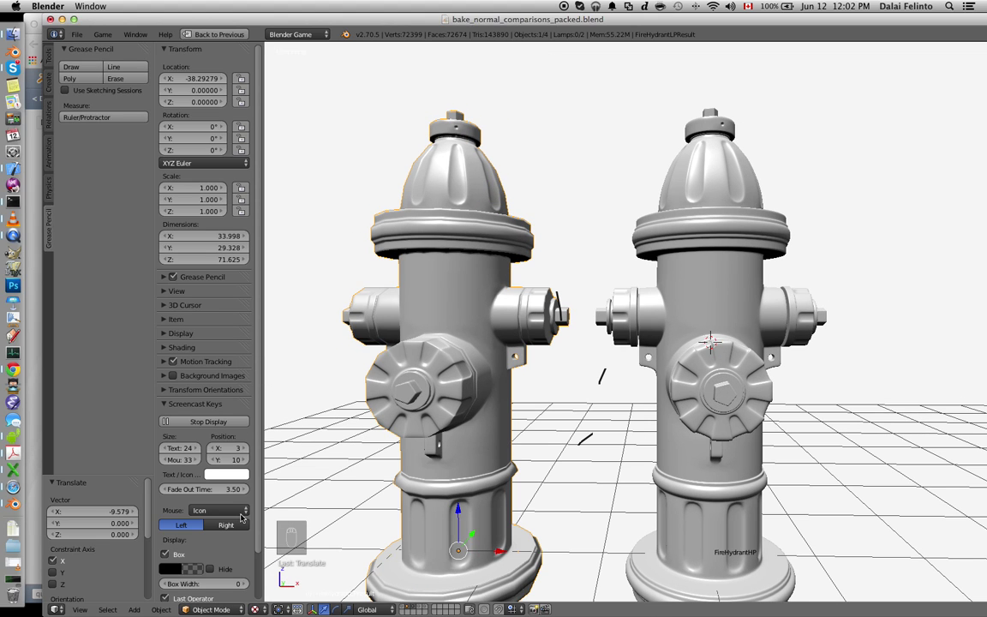
pyautogui.scroll(-3, 213, 212)
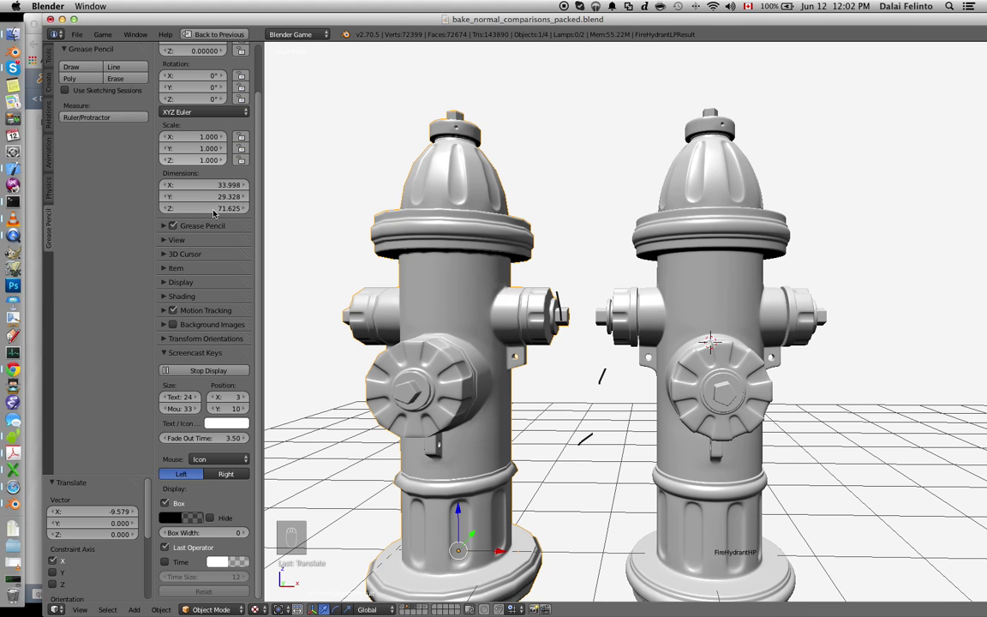
pyautogui.moveTo(455, 258); pyautogui.dragTo(481, 262, button='middle')
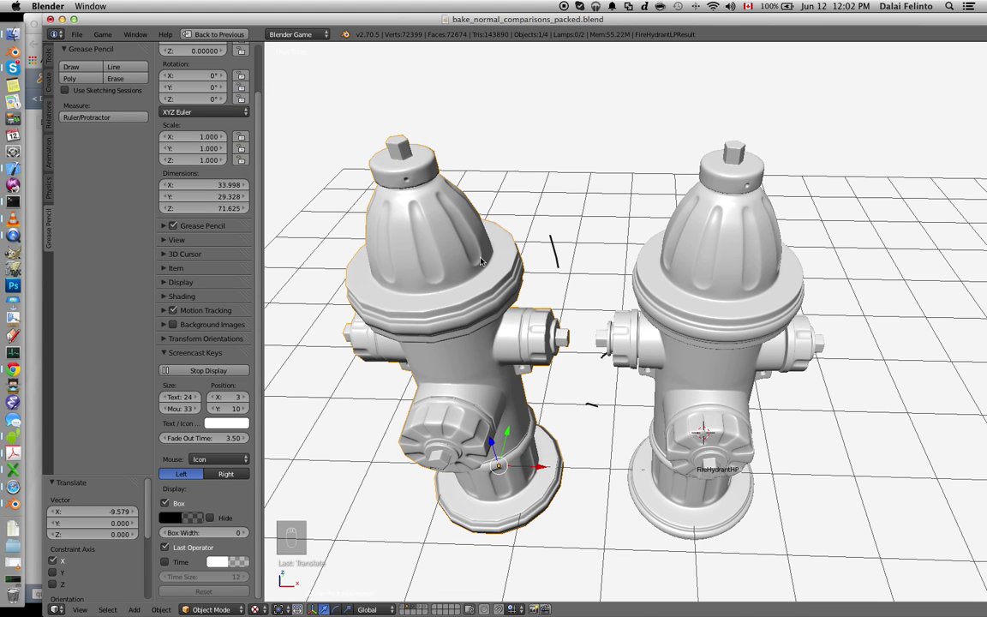
pyautogui.scroll(-3, 481, 262)
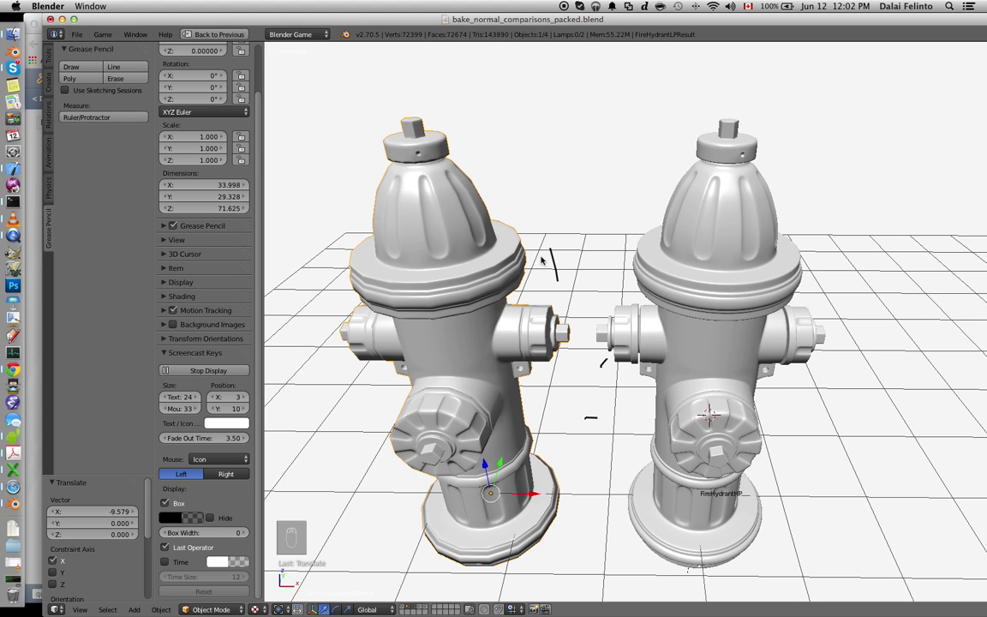
# Show only layer 4 with the baked comparison hydrants in view, and hide the tool shelf and properties region.
pyautogui.press('4')
pyautogui.hscroll(-3, 539, 262)
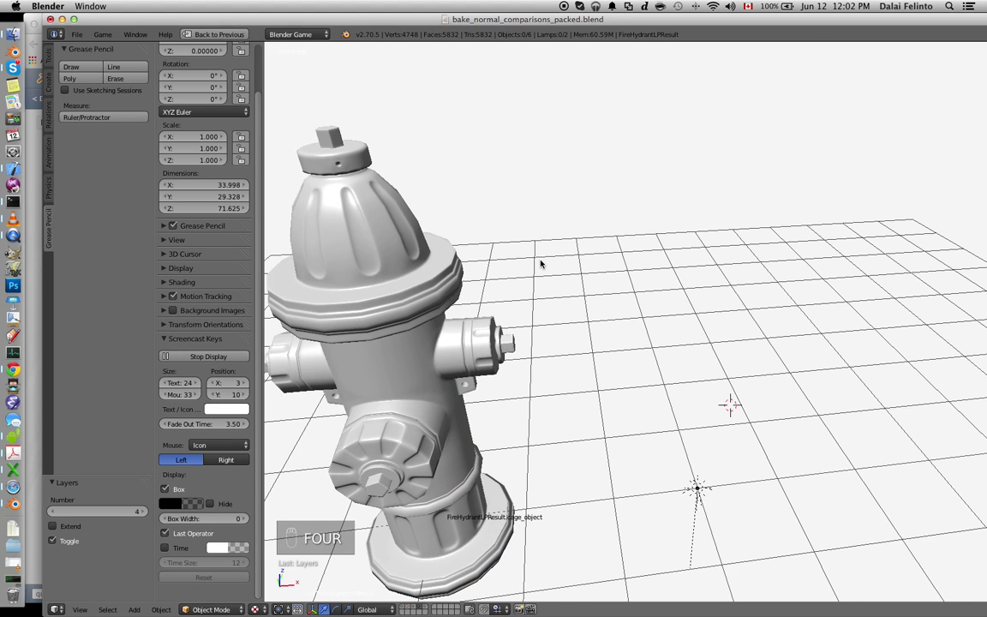
pyautogui.hscroll(5, 540, 262)
pyautogui.moveTo(541, 263); pyautogui.dragTo(541, 264, button='middle')
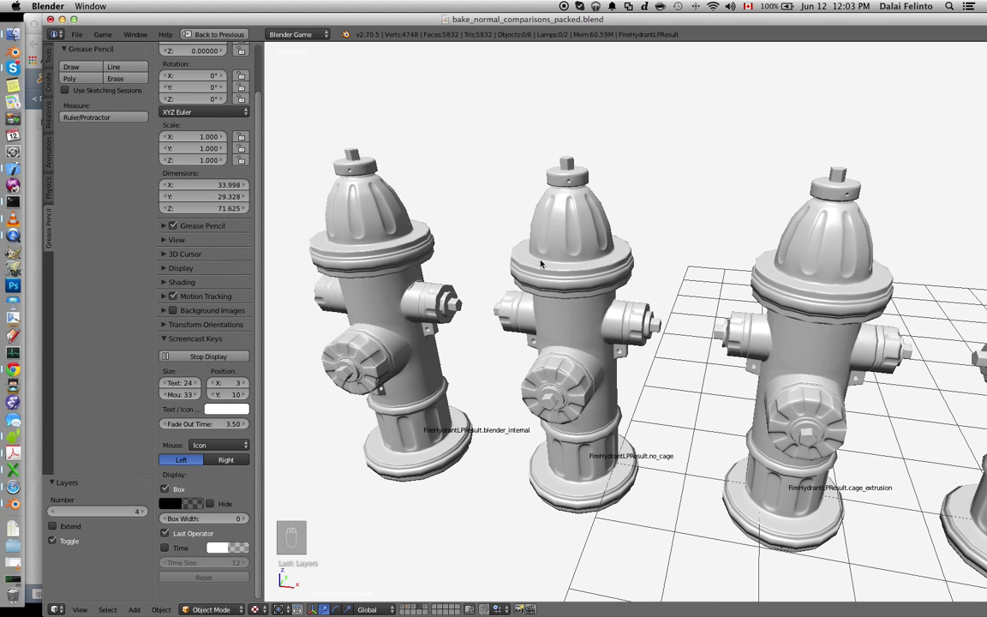
pyautogui.press('KP_Subtract')
pyautogui.press('KP_Subtract')
pyautogui.press('KP_Subtract')
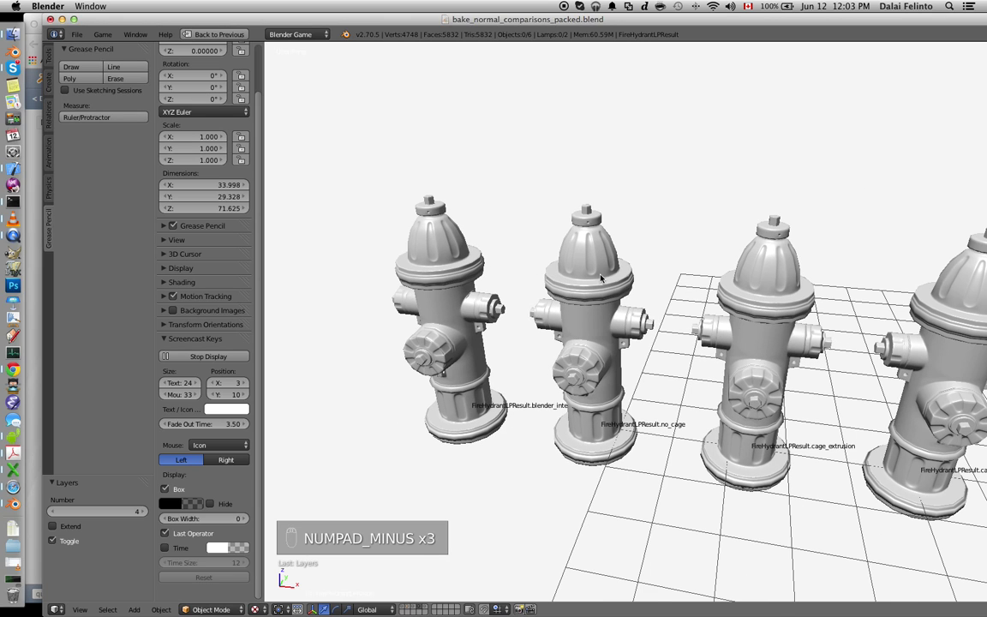
pyautogui.press('n')
pyautogui.press('t')
pyautogui.moveTo(672, 282); pyautogui.dragTo(674, 287, button='middle')
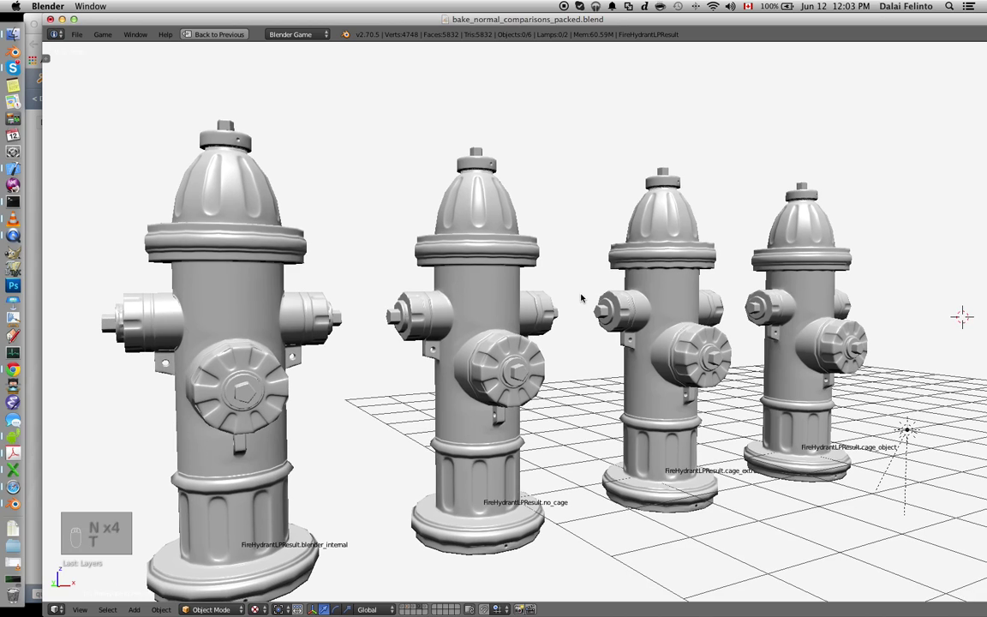
# Select FireHydrantLPResult.blender_internal and mark the shading artifacts on its side nozzle with Grease Pencil strokes in a close view.
pyautogui.rightClick(203, 284)
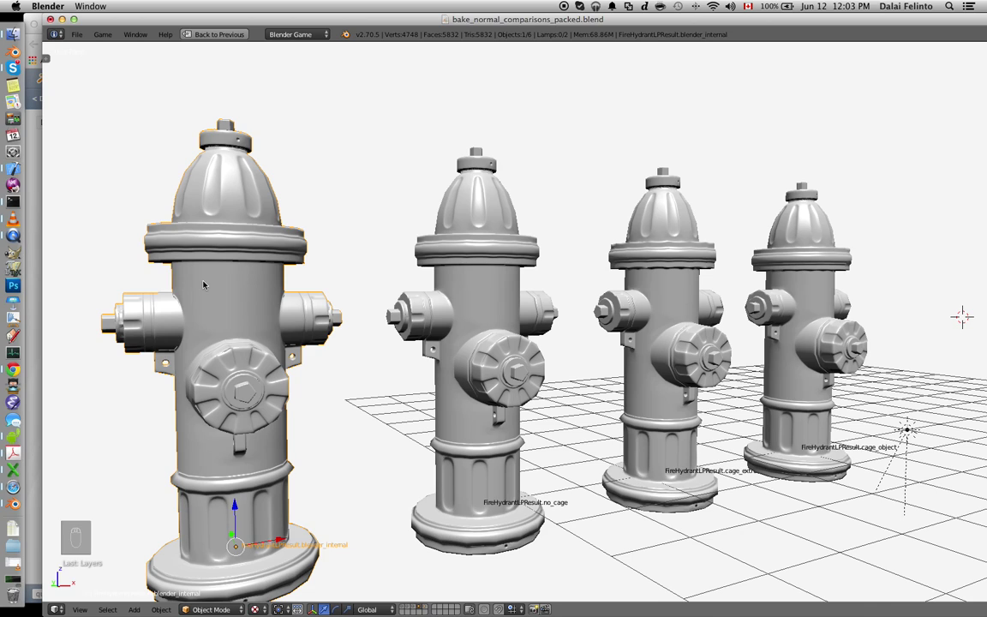
pyautogui.hotkey('shift', 'f')
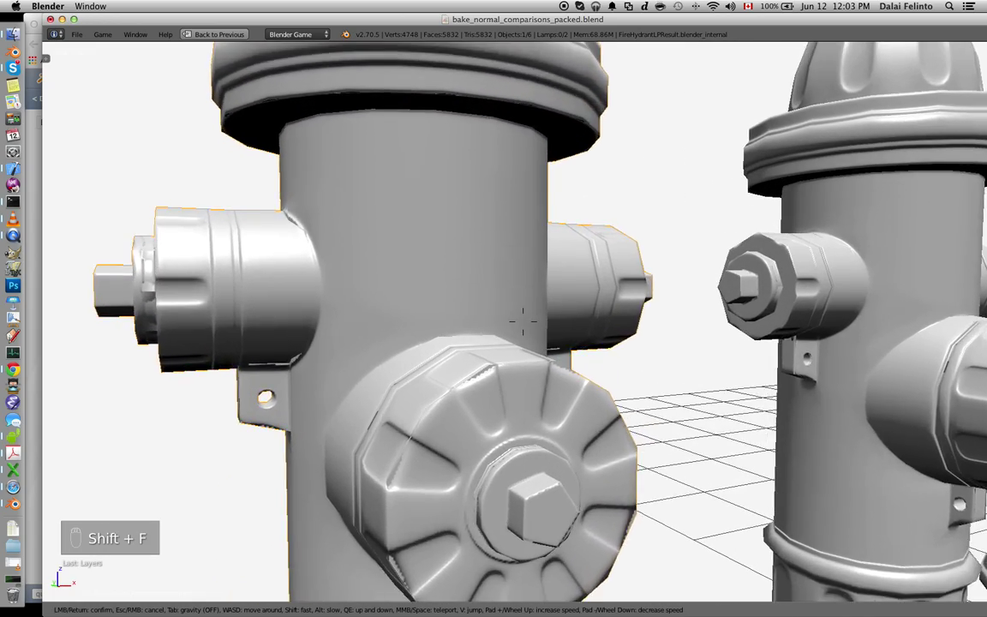
pyautogui.click(522, 322)
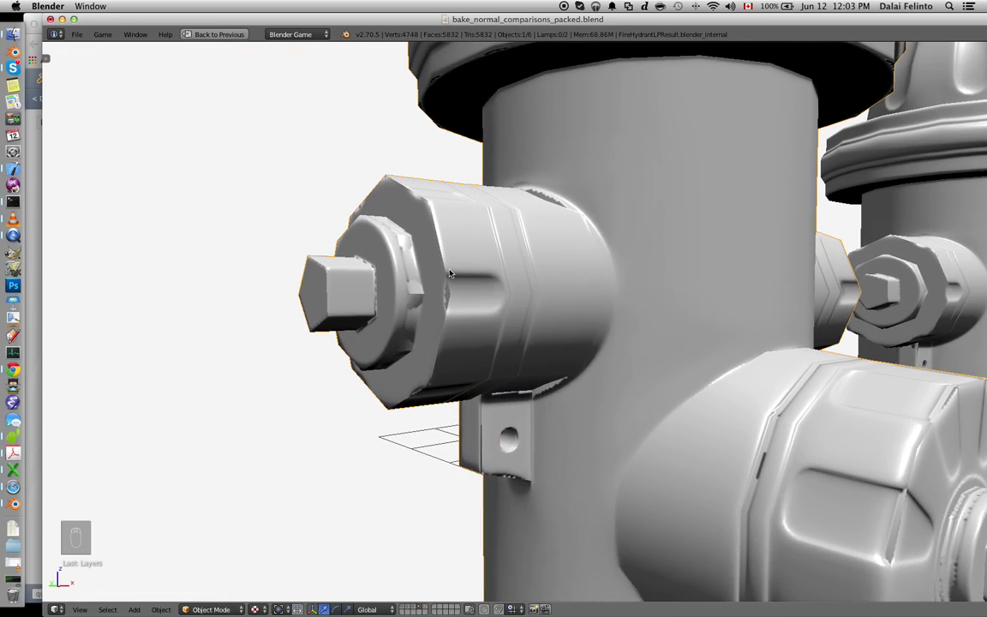
pyautogui.press('d')
pyautogui.moveTo(446, 278)
pyautogui.mouseDown()
pyautogui.moveTo(451, 304)
pyautogui.moveTo(445, 278)
pyautogui.mouseUp()
pyautogui.moveTo(556, 201); pyautogui.dragTo(574, 214)
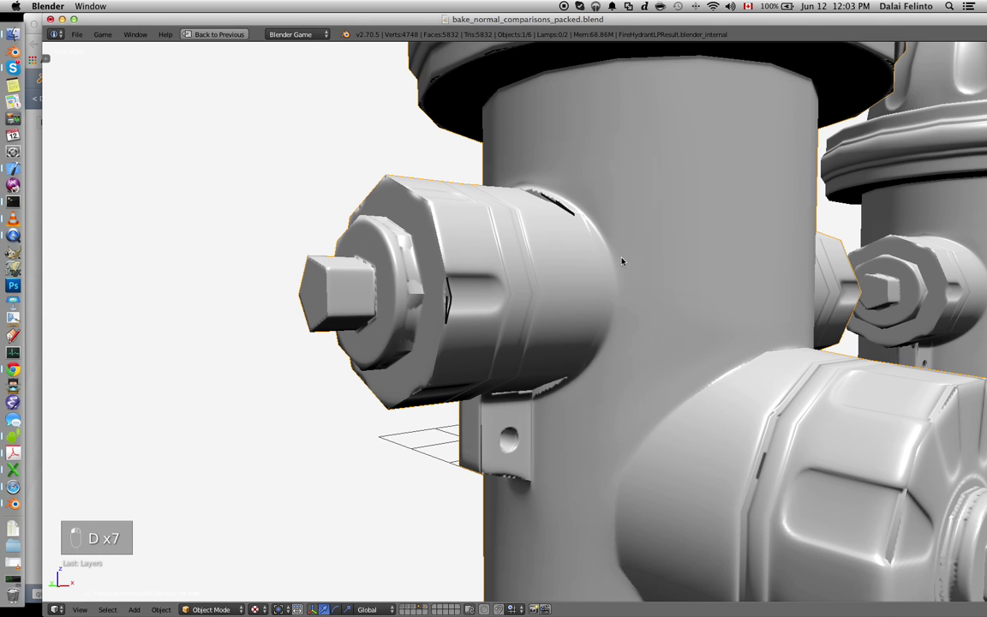
# Outline the jagged edge artifact on the blender_internal hydrant's front cap with Grease Pencil.
pyautogui.hotkey('shift', 'f')
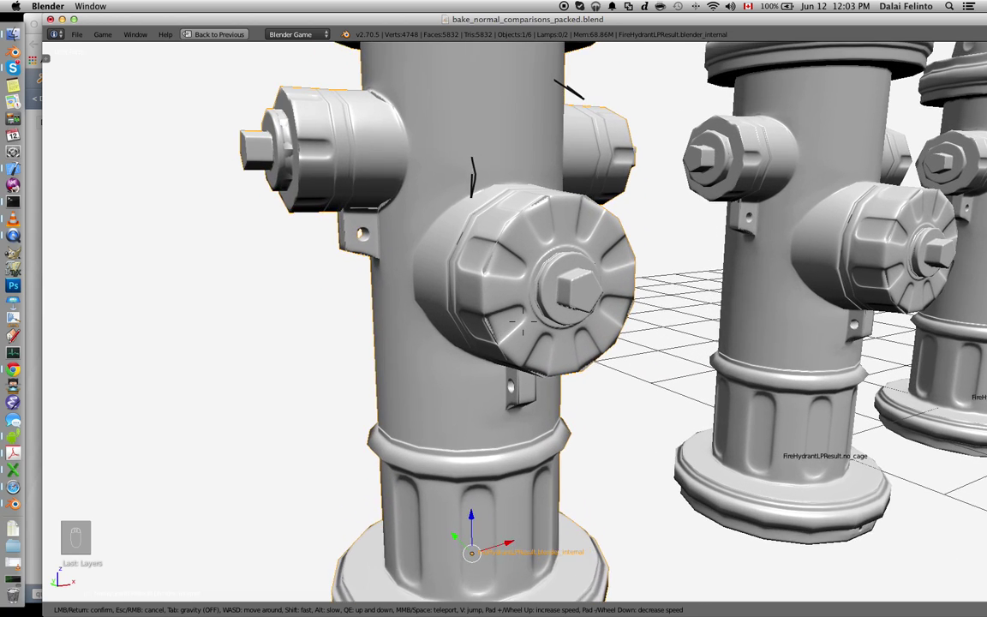
pyautogui.click(515, 293)
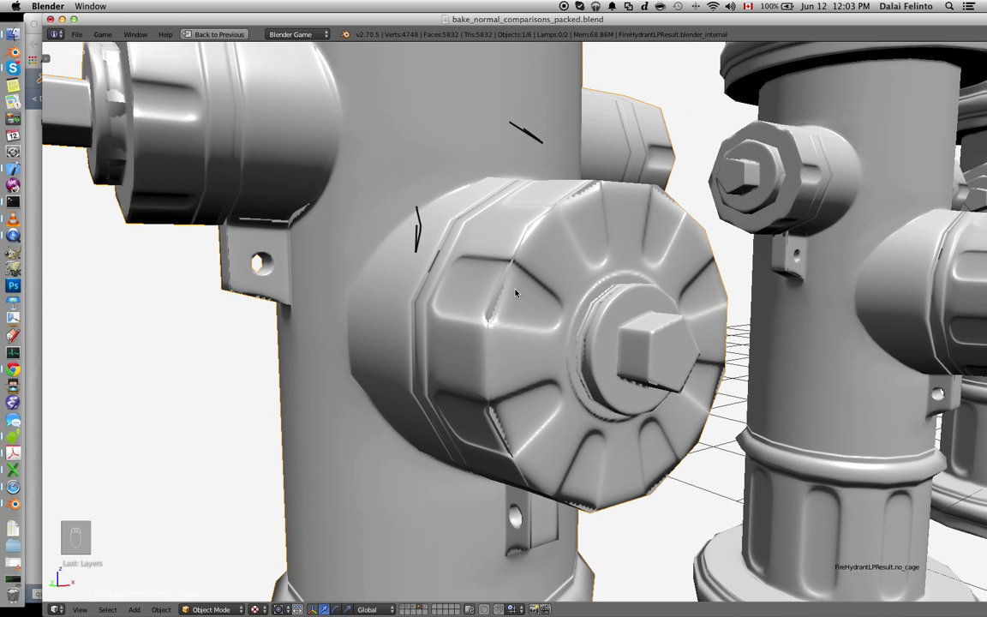
pyautogui.moveTo(502, 280)
pyautogui.mouseDown()
pyautogui.moveTo(478, 322)
pyautogui.moveTo(502, 263)
pyautogui.mouseUp()
# Fly around the blender_internal hydrant to examine its nozzle, dome and front cap, ending beside the no_cage hydrant.
pyautogui.hotkey('shift', 'f')
pyautogui.scroll(-3, 521, 322)
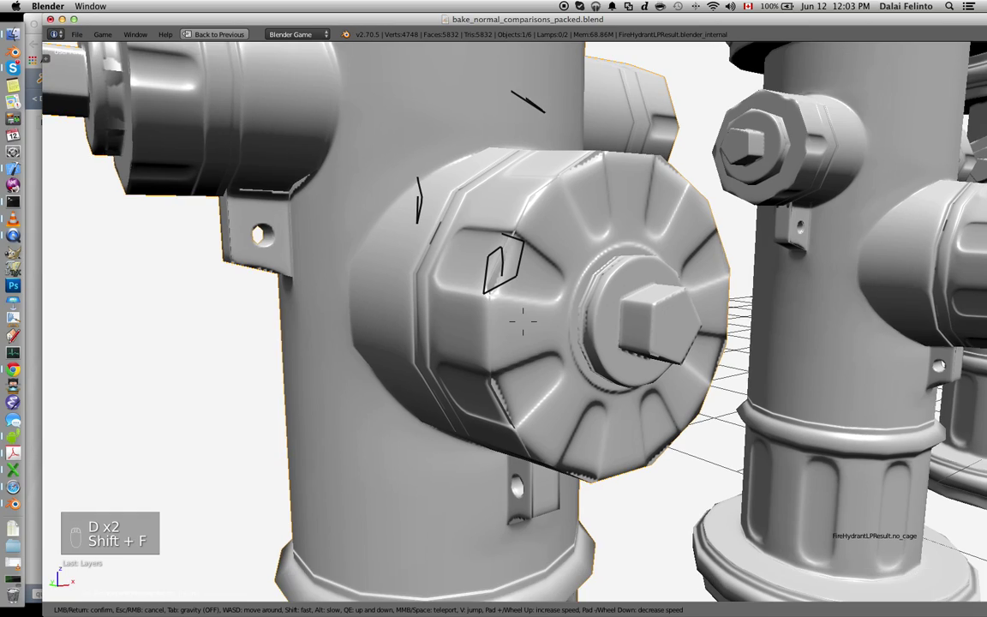
pyautogui.press('a')
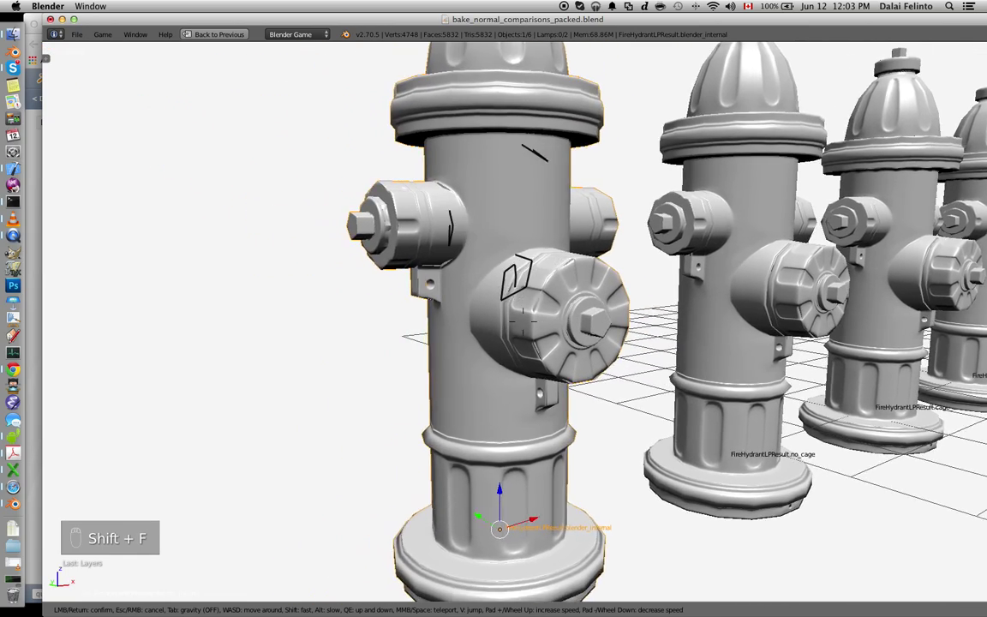
pyautogui.press('w')
pyautogui.press('s')
pyautogui.press('d')
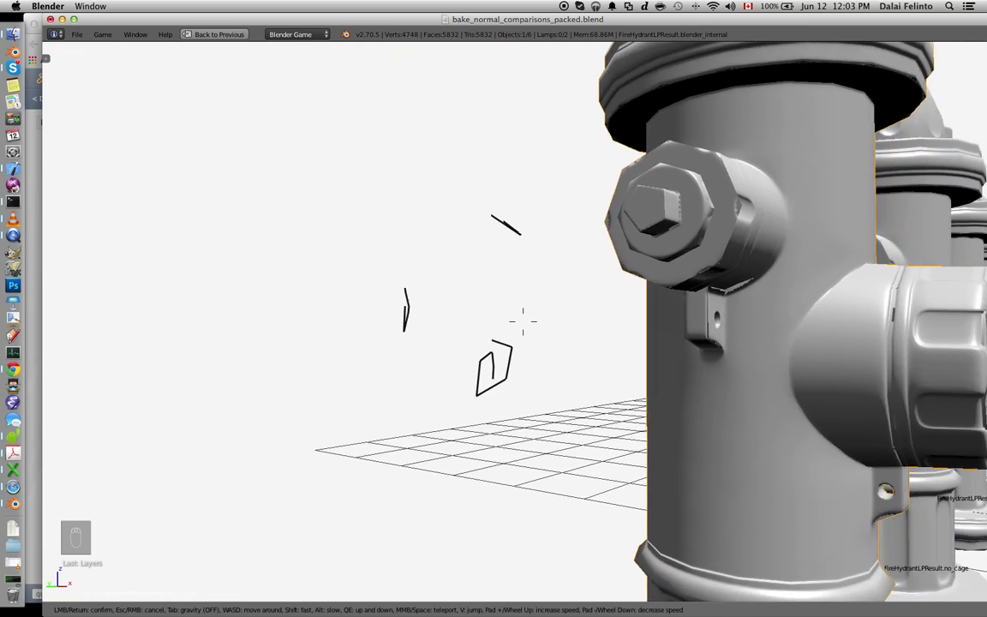
pyautogui.press('w')
pyautogui.press('s')
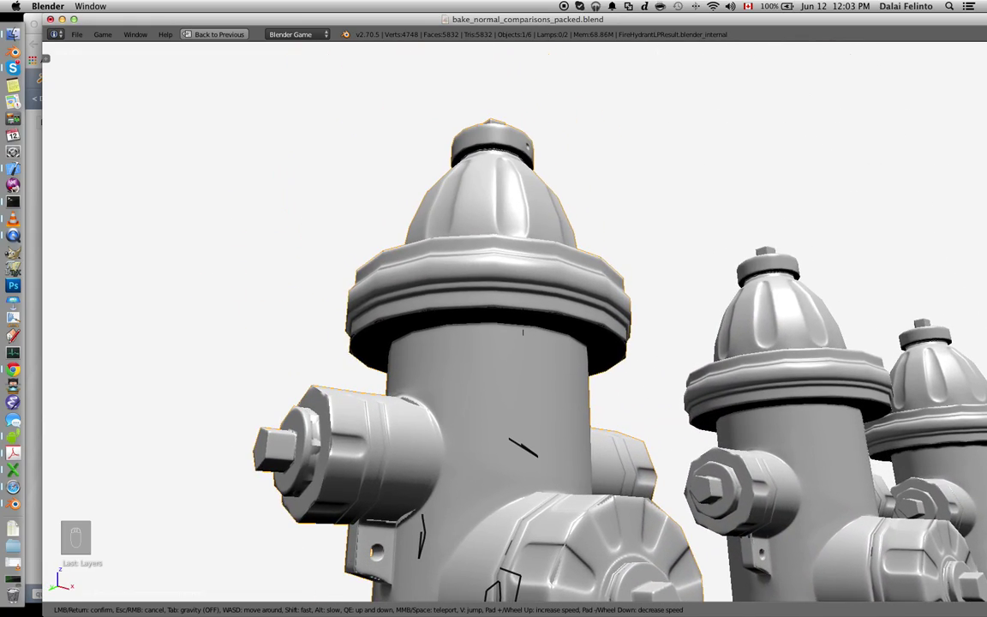
pyautogui.press('d')
pyautogui.scroll(-3, 522, 322)
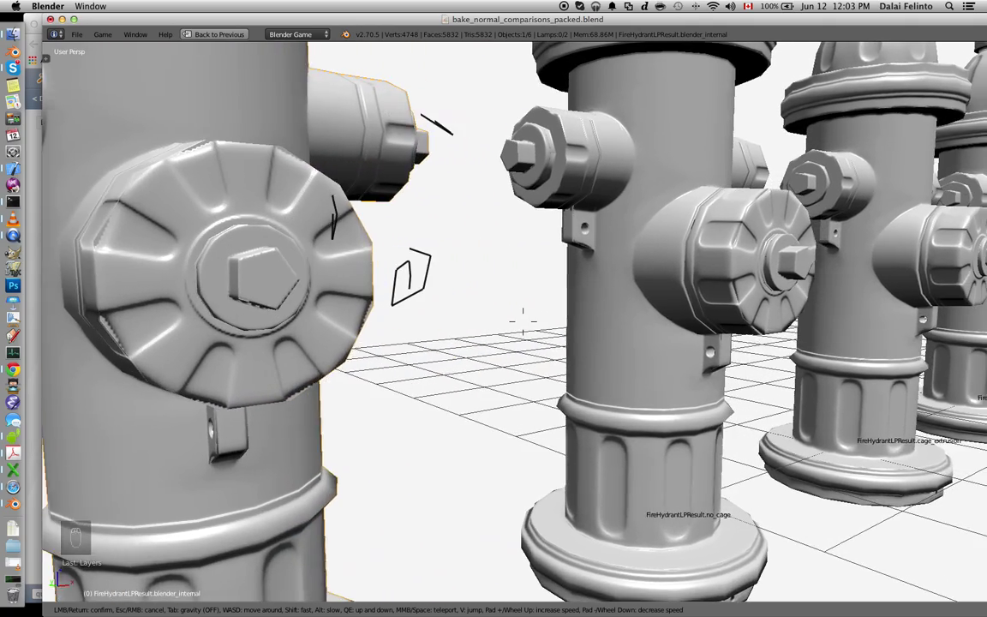
pyautogui.click(523, 321)
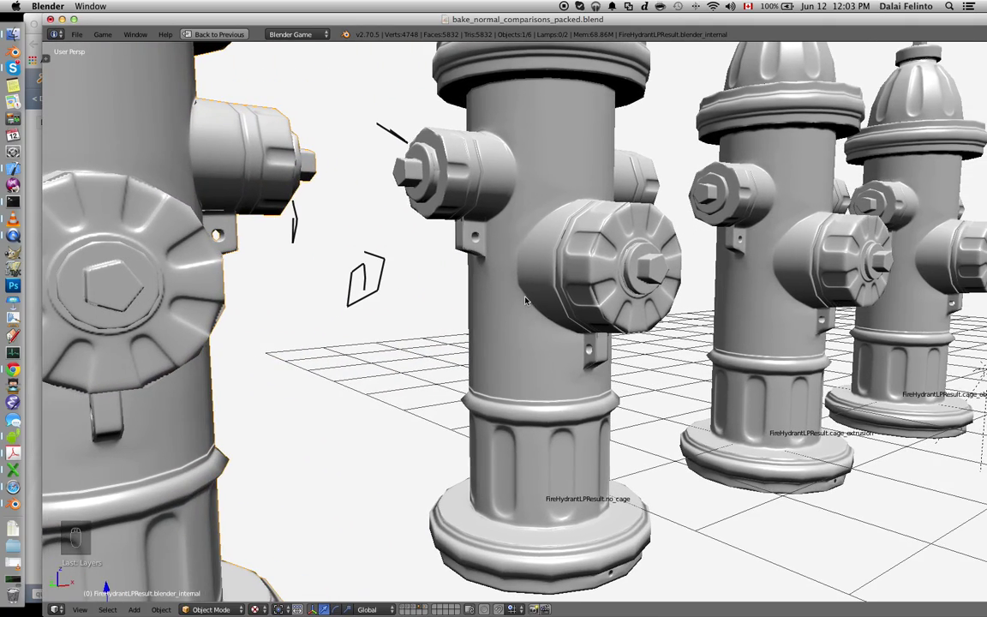
# Select FireHydrantLPResult.no_cage, restore the full screen layout with the render settings, and set the engine to Cycles Render.
pyautogui.rightClick(526, 300)
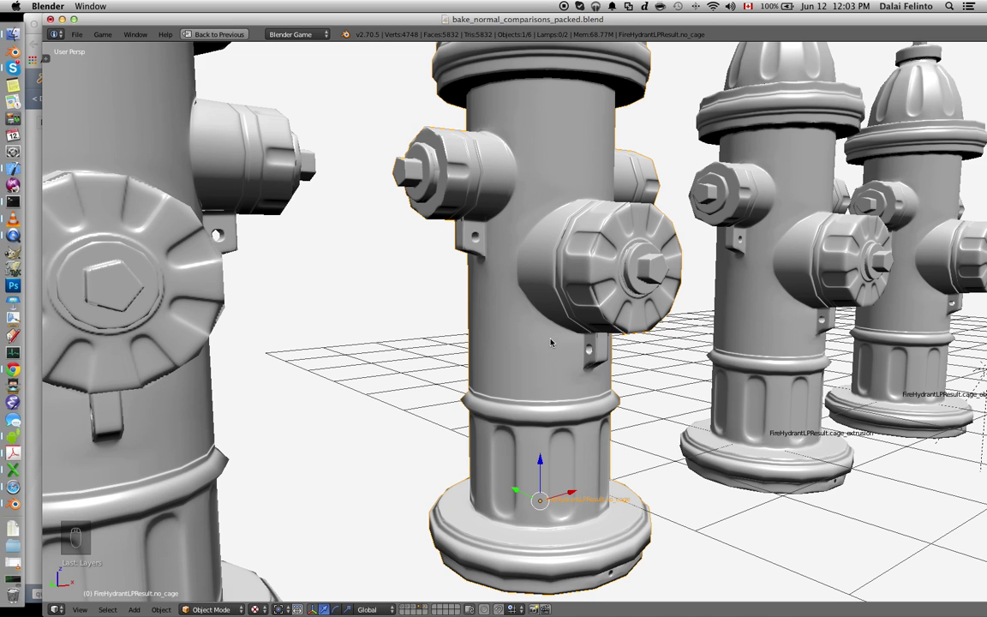
pyautogui.hotkey('shift', 'space')
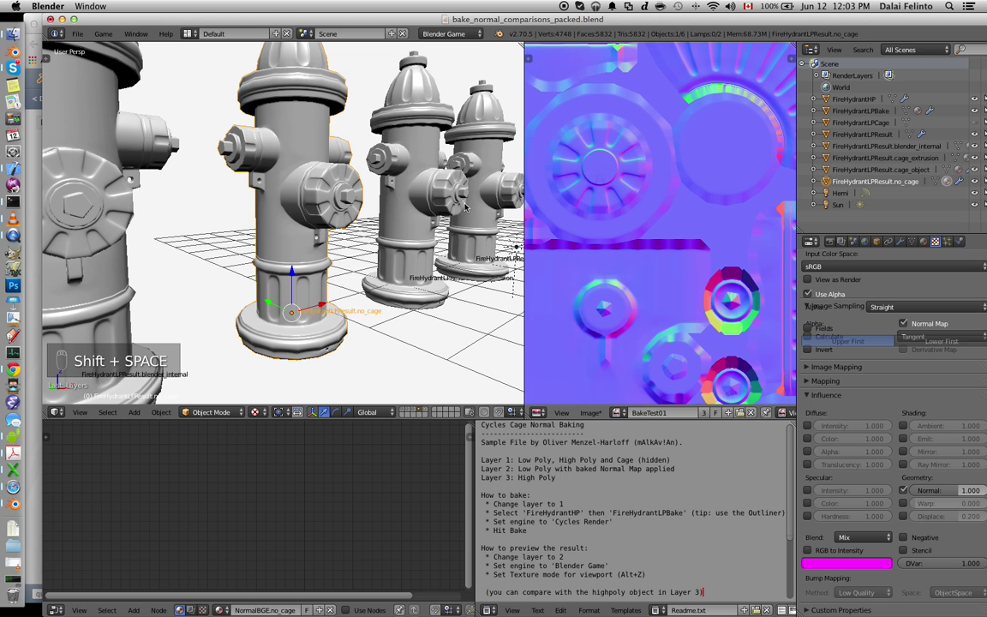
pyautogui.click(830, 241)
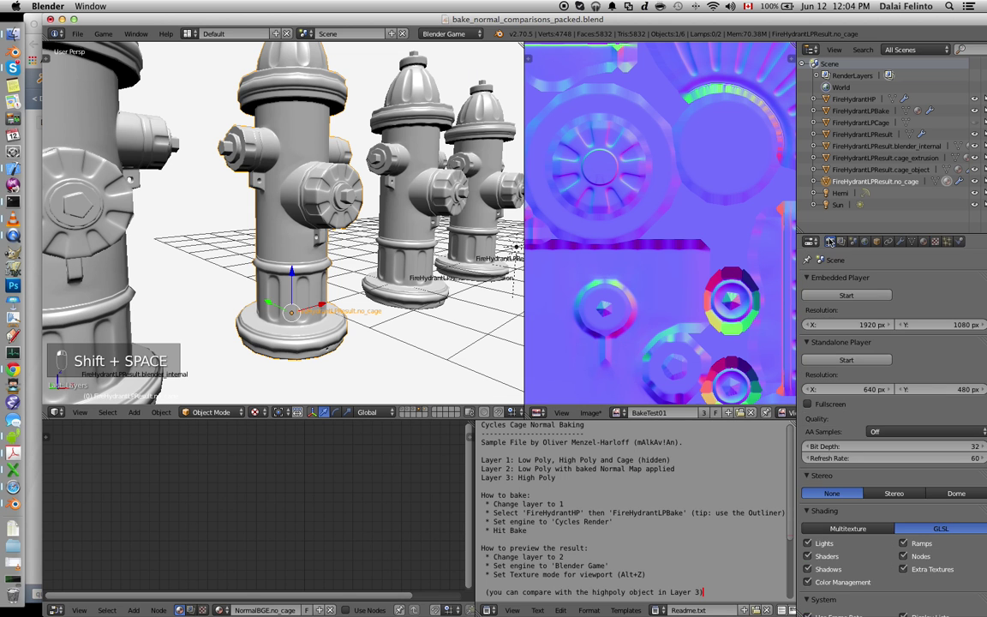
pyautogui.click(443, 34)
pyautogui.click(443, 74)
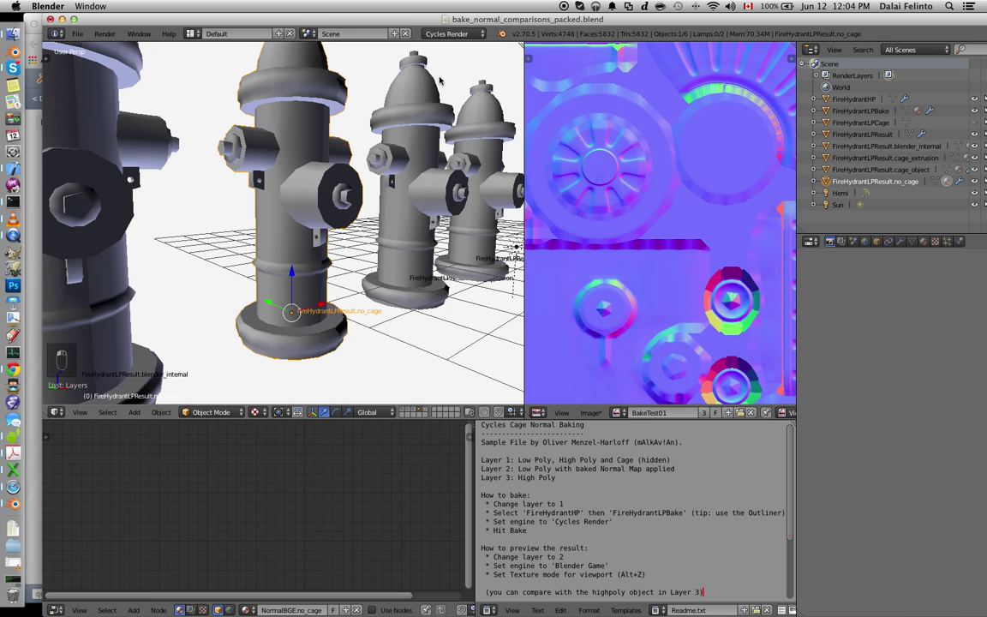
# Disable Cage in the bake settings and set the Ray Distance to 0.6.
pyautogui.scroll(-10, 843, 298)
pyautogui.scroll(5, 842, 298)
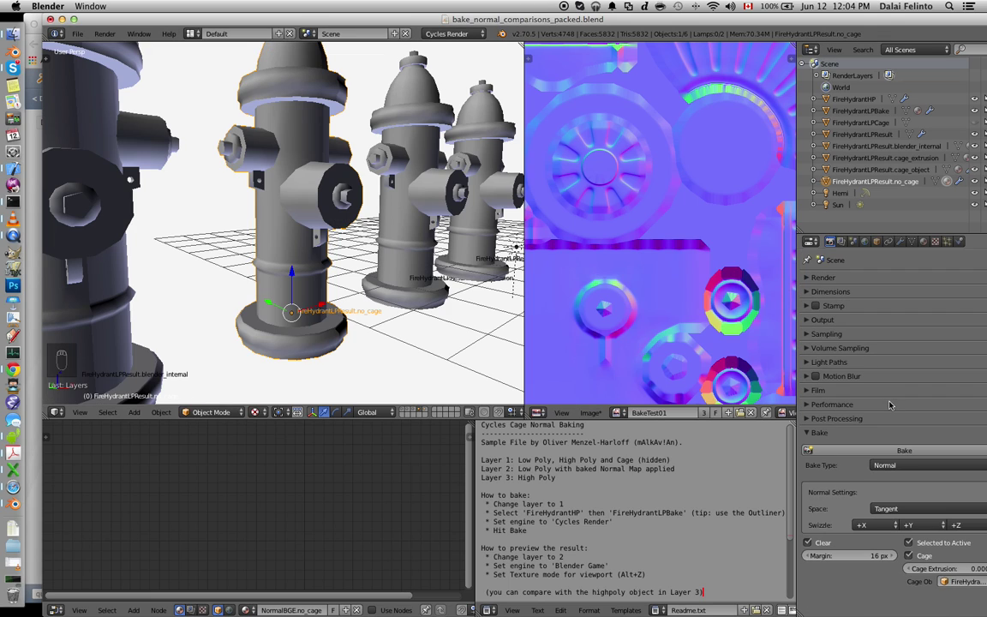
pyautogui.click(910, 556)
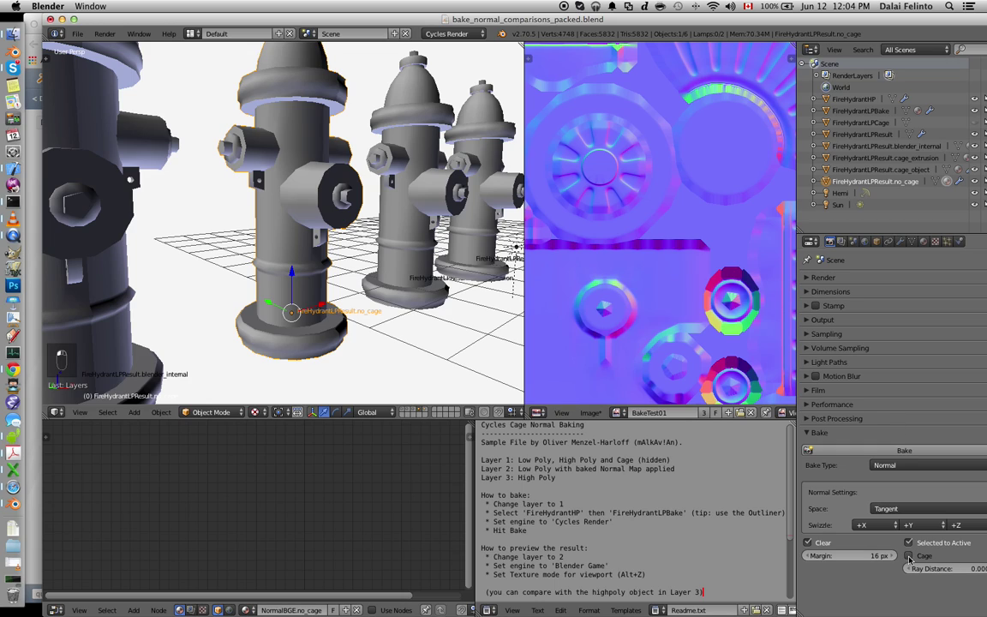
pyautogui.click(977, 571)
pyautogui.press('Return')
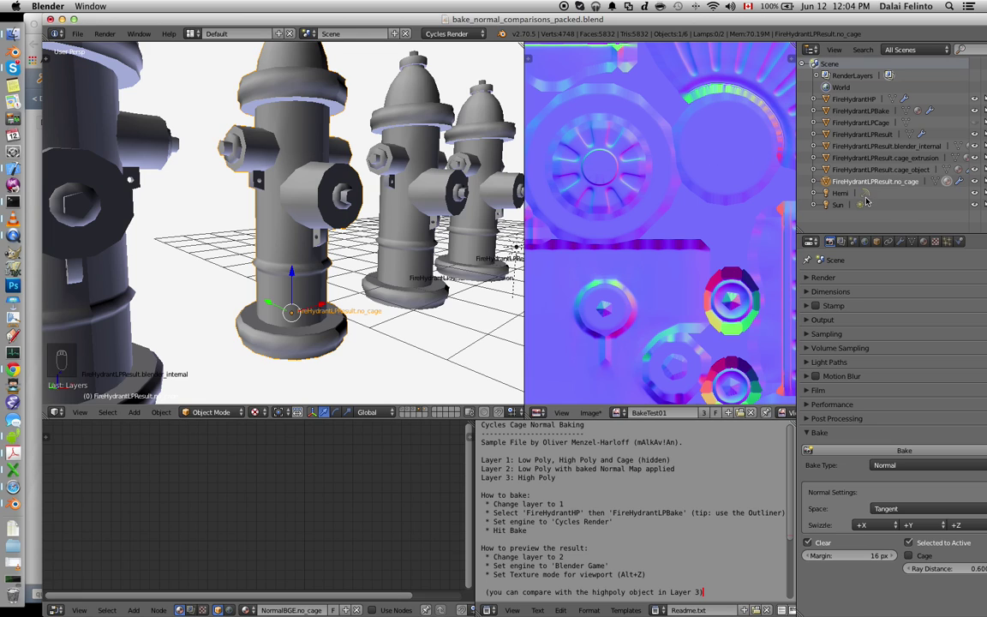
# Examine the EdgeSplit modifier and the Edit Mode mesh of the no_cage hydrant.
pyautogui.click(901, 241)
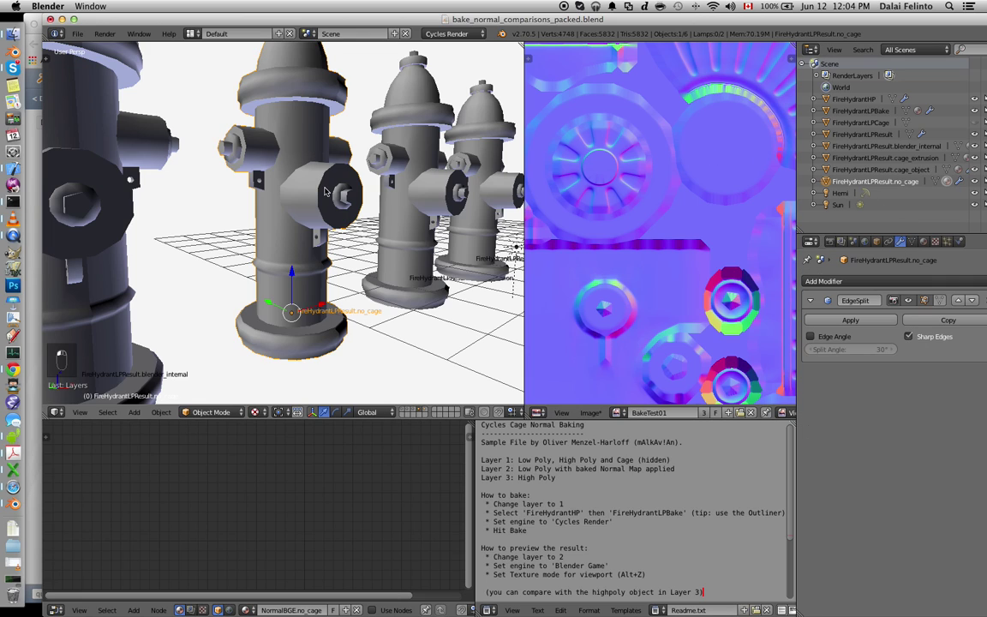
pyautogui.press('Tab')
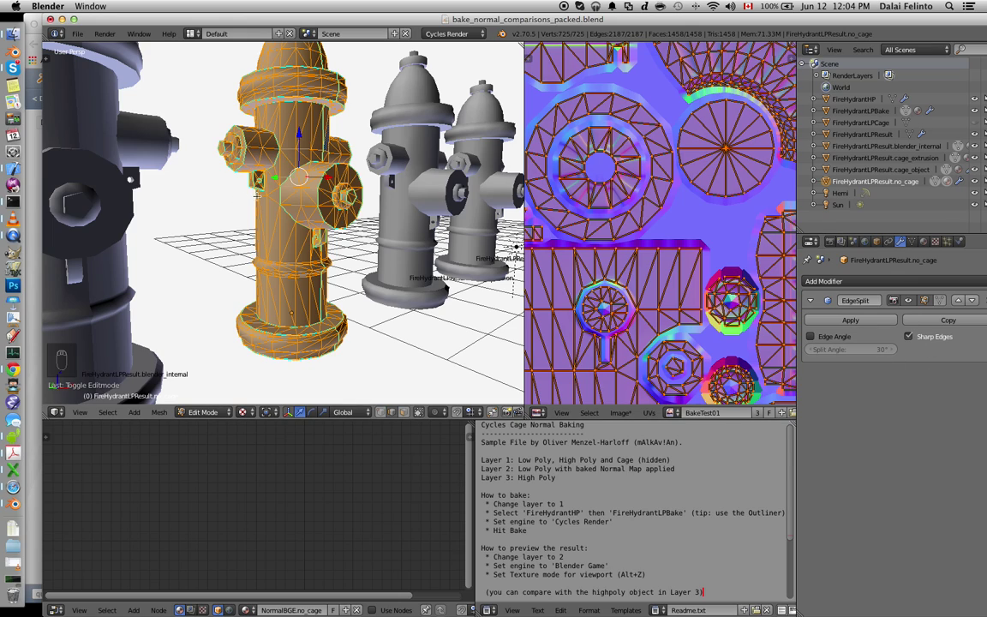
pyautogui.press('Tab')
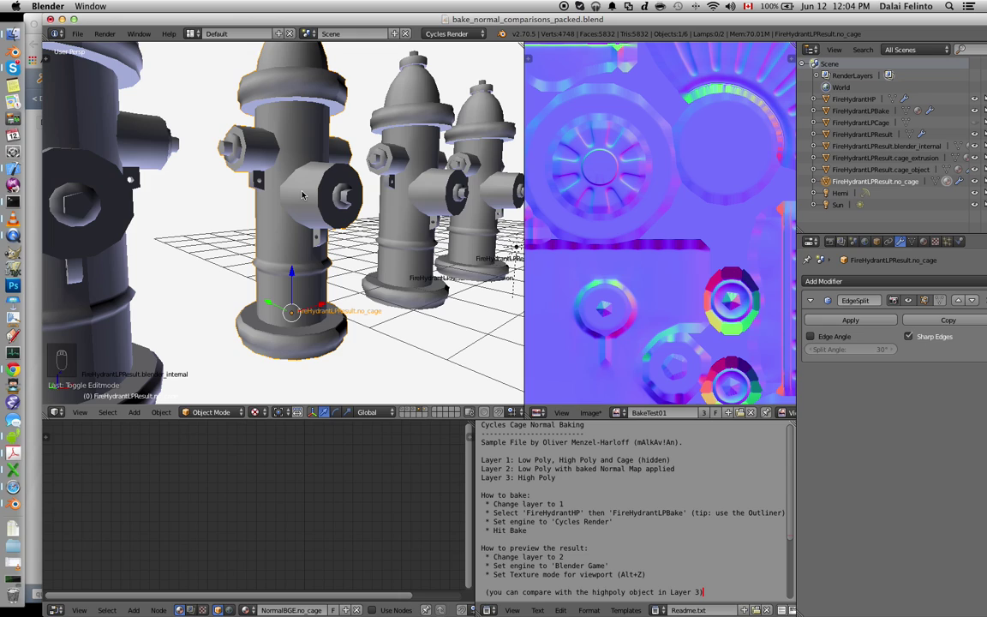
# Set the render engine back to Blender Game and maximize the 3D view.
pyautogui.click(447, 35)
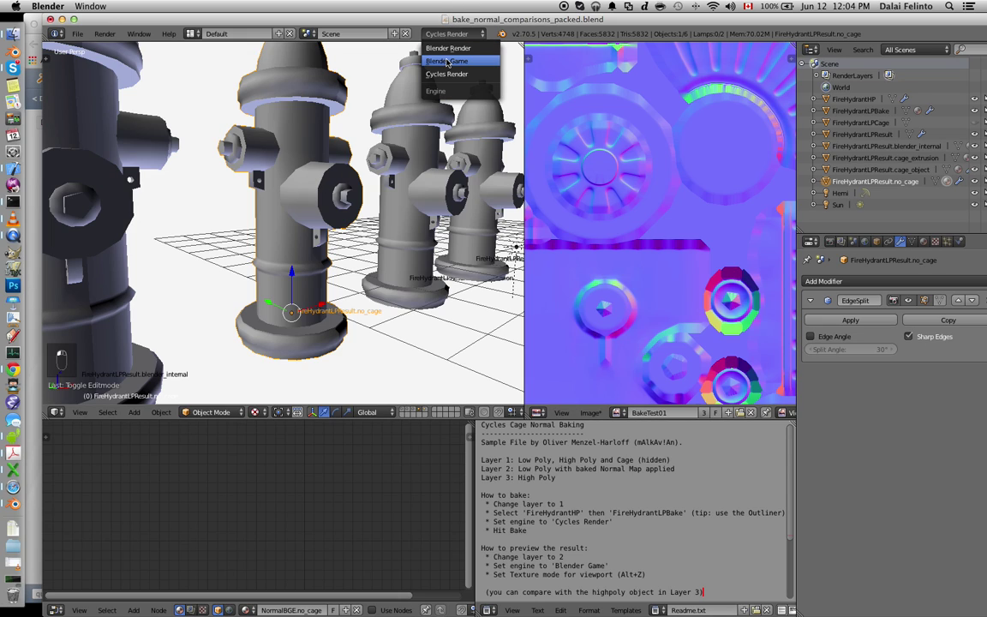
pyautogui.click(446, 61)
pyautogui.hotkey('shift', 'space')
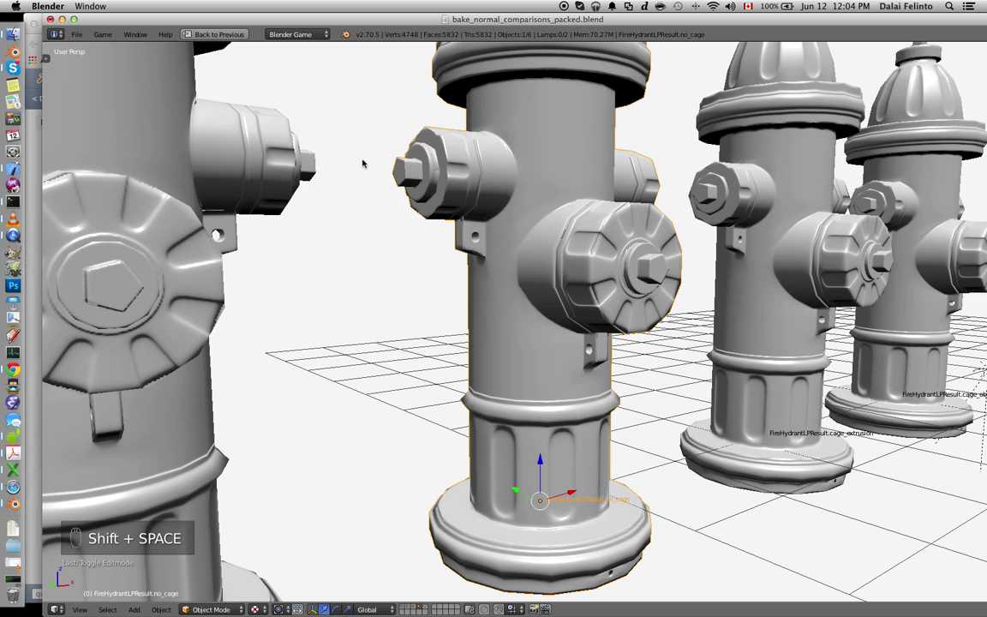
# Mark an edge of the no_cage hydrant's front cap with a short grease pencil stroke and show only layer 4.
pyautogui.hotkey('shift', 'f')
pyautogui.scroll(3, 524, 325)
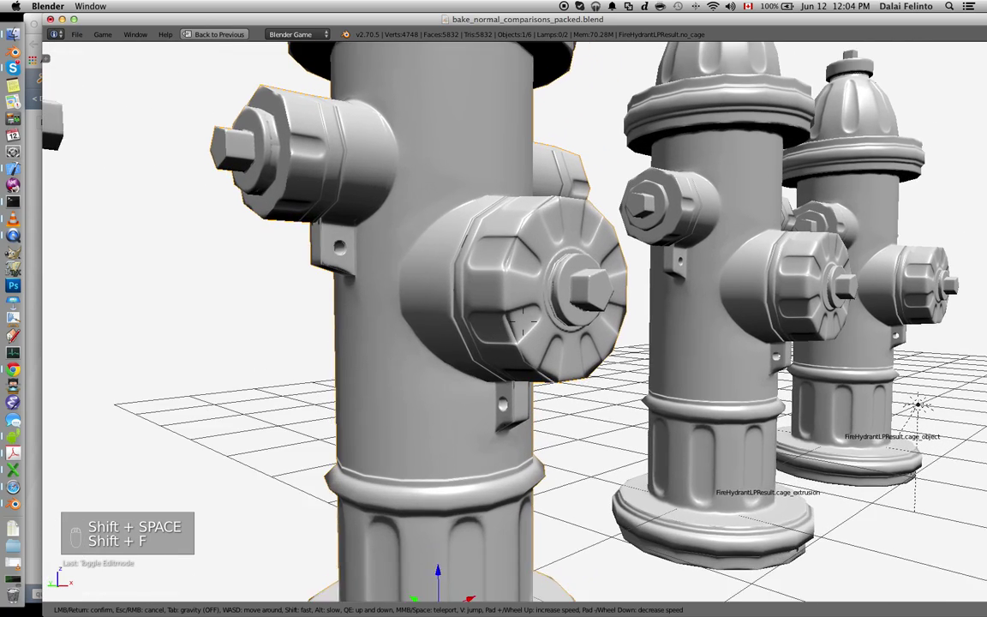
pyautogui.press('w')
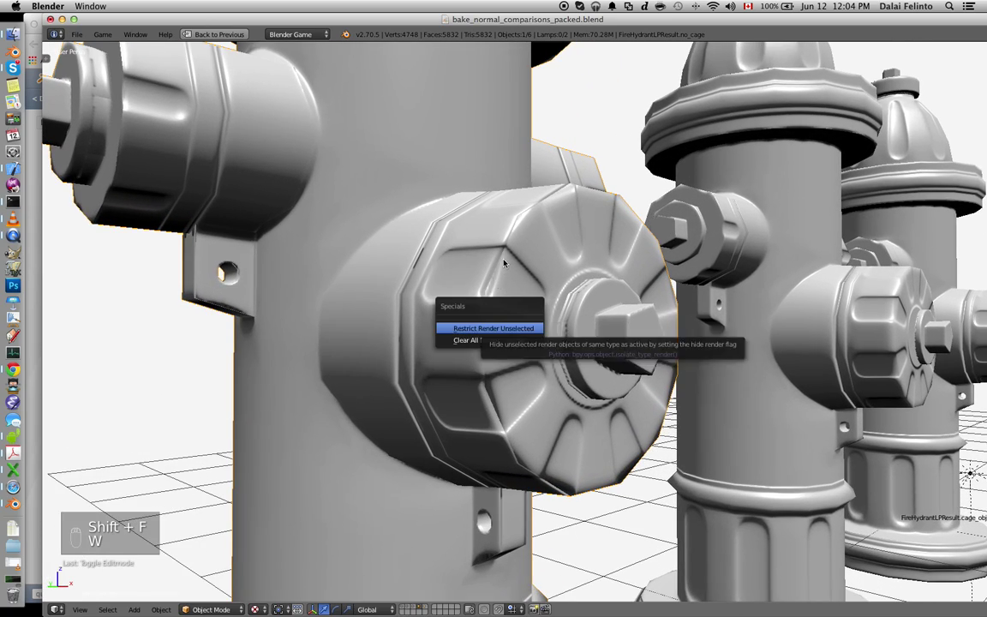
pyautogui.press('Escape')
pyautogui.press('`')
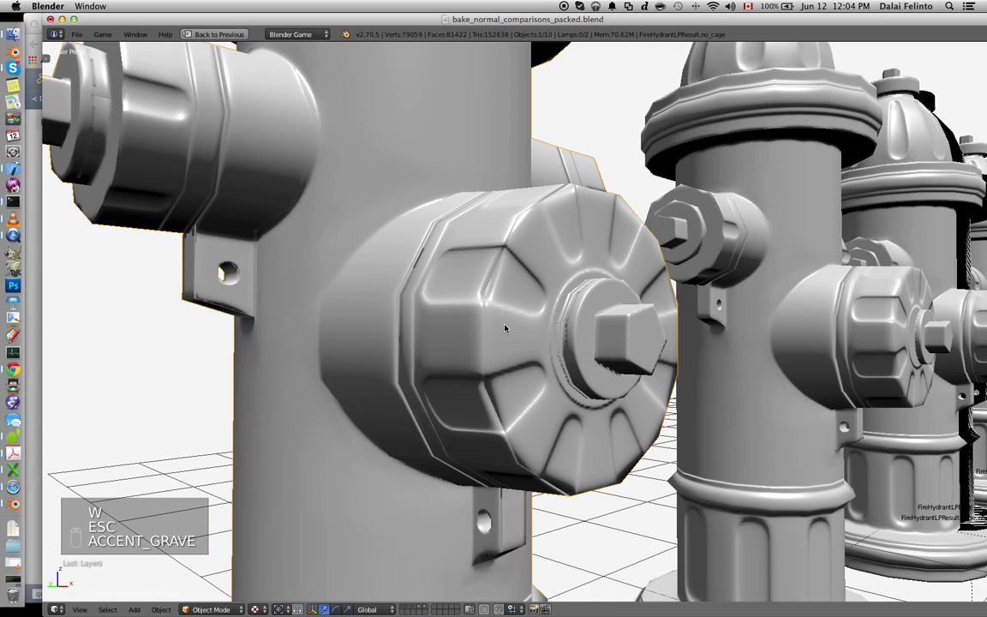
pyautogui.press('d')
pyautogui.press('d')
pyautogui.press('d')
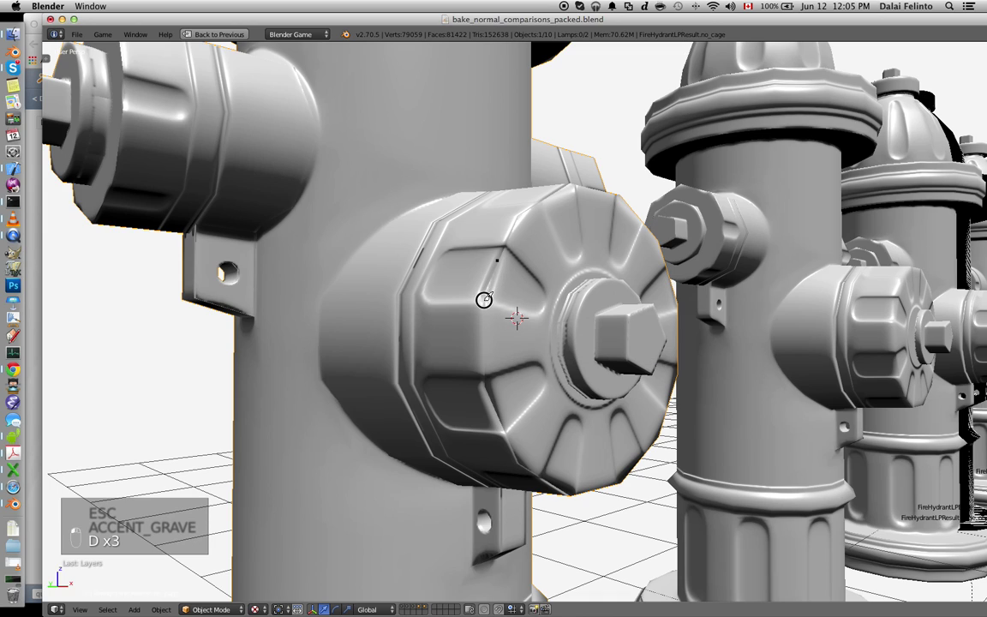
pyautogui.moveTo(495, 260); pyautogui.dragTo(485, 299)
pyautogui.press('4')
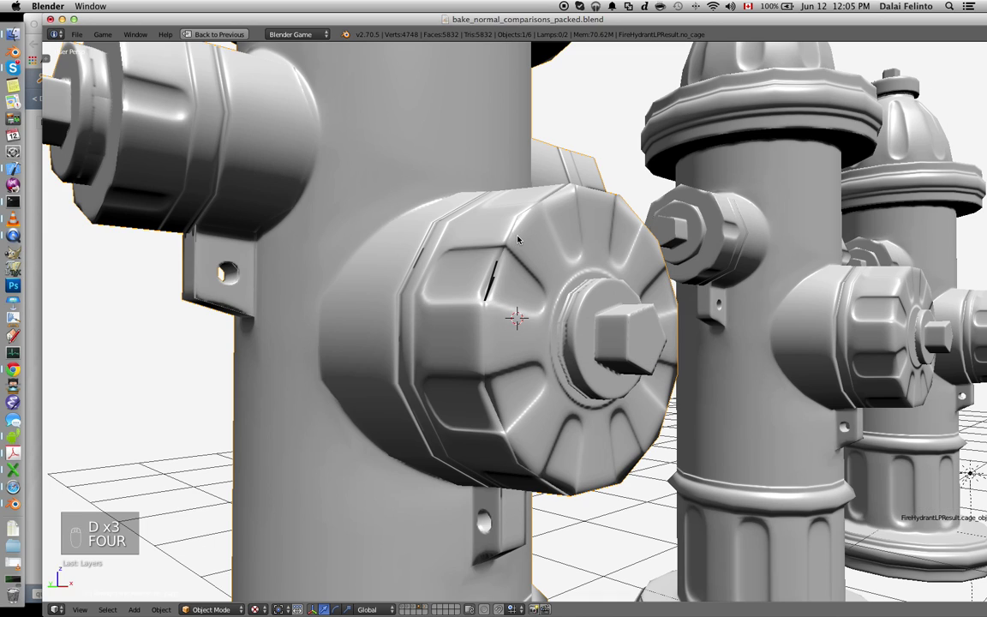
# Annotate the front cap's face edge, the cap's side groove and the area by the bracket with grease pencil strokes.
pyautogui.press('d')
pyautogui.moveTo(519, 212)
pyautogui.mouseDown()
pyautogui.moveTo(505, 263)
pyautogui.moveTo(535, 206)
pyautogui.mouseUp()
pyautogui.press('d')
pyautogui.press('d')
pyautogui.press('d')
pyautogui.moveTo(432, 241)
pyautogui.mouseDown()
pyautogui.moveTo(431, 286)
pyautogui.moveTo(441, 244)
pyautogui.mouseUp()
pyautogui.press('d')
pyautogui.press('d')
pyautogui.moveTo(200, 268)
pyautogui.mouseDown()
pyautogui.moveTo(190, 284)
pyautogui.moveTo(214, 309)
pyautogui.moveTo(238, 303)
pyautogui.mouseUp()
# Examine the no_cage hydrant's bracket, side outlet and front cap up close for baking artifacts.
pyautogui.hotkey('shift', 'f')
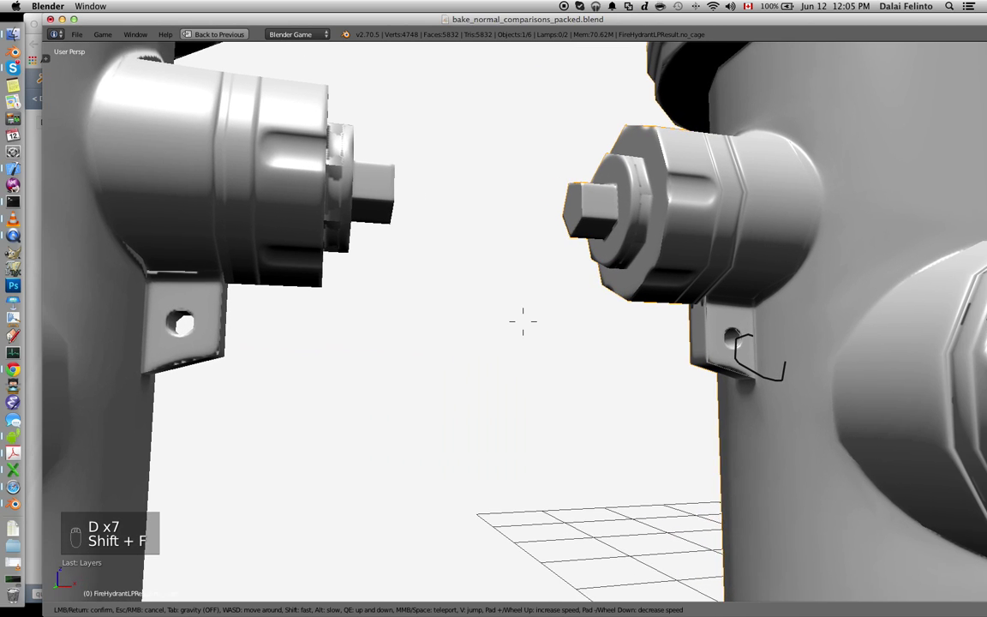
pyautogui.press('w')
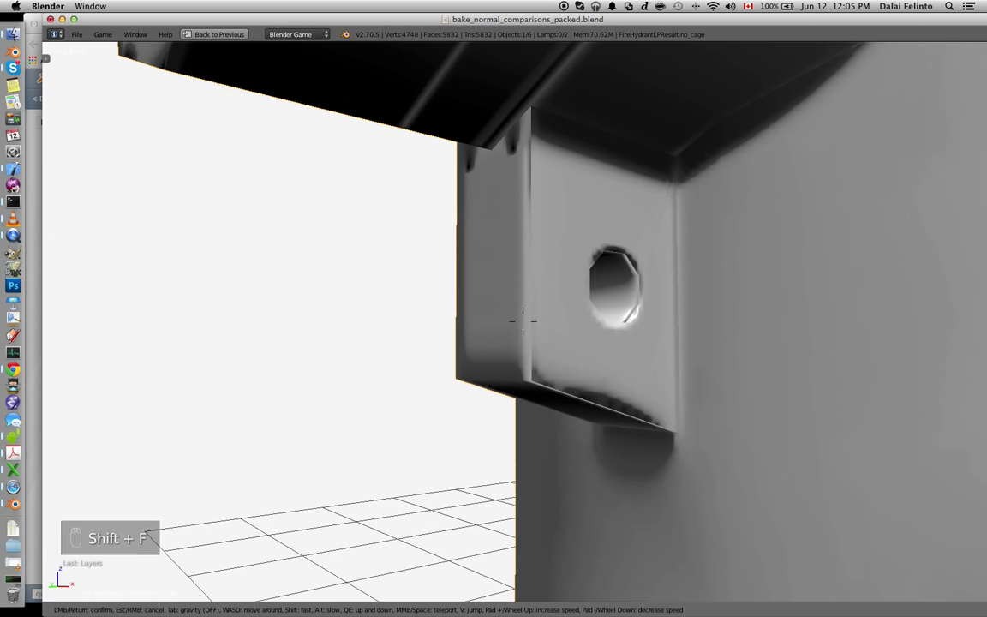
pyautogui.press('s')
pyautogui.press('w')
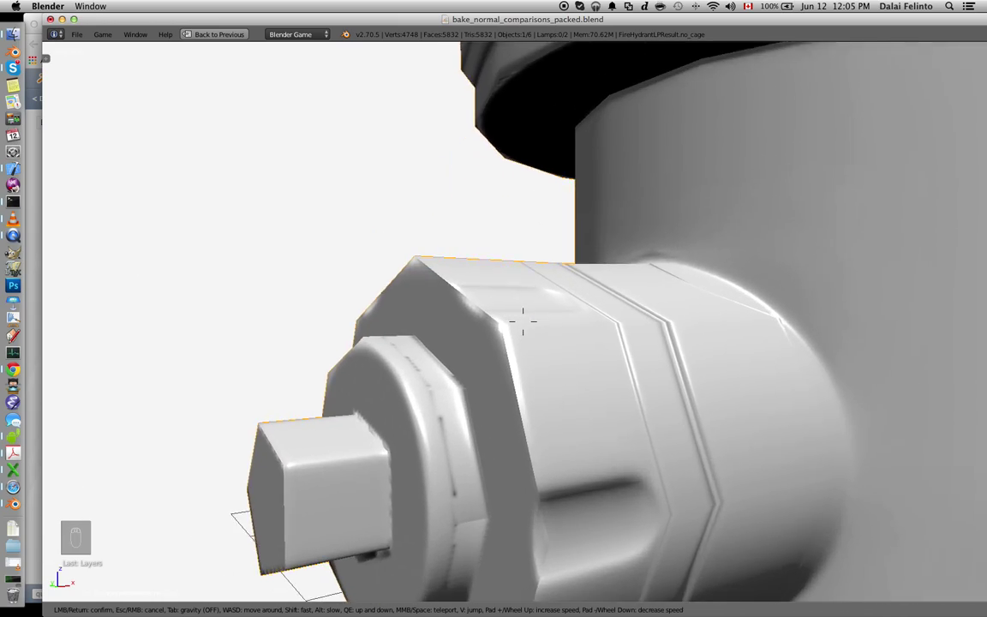
pyautogui.press('s')
pyautogui.press('s')
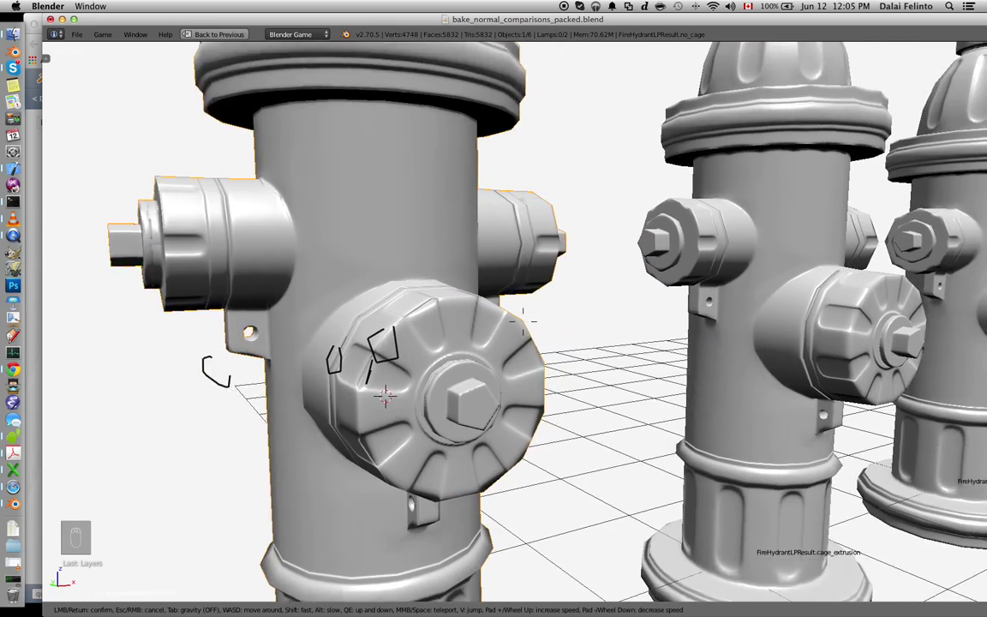
pyautogui.press('w')
pyautogui.press('a')
pyautogui.press('w')
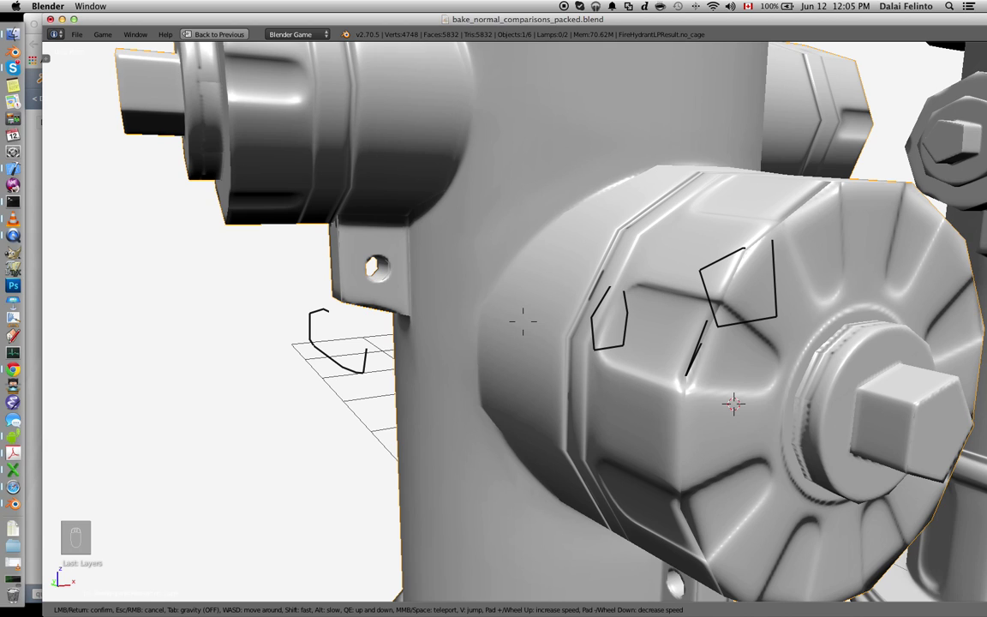
pyautogui.press('s')
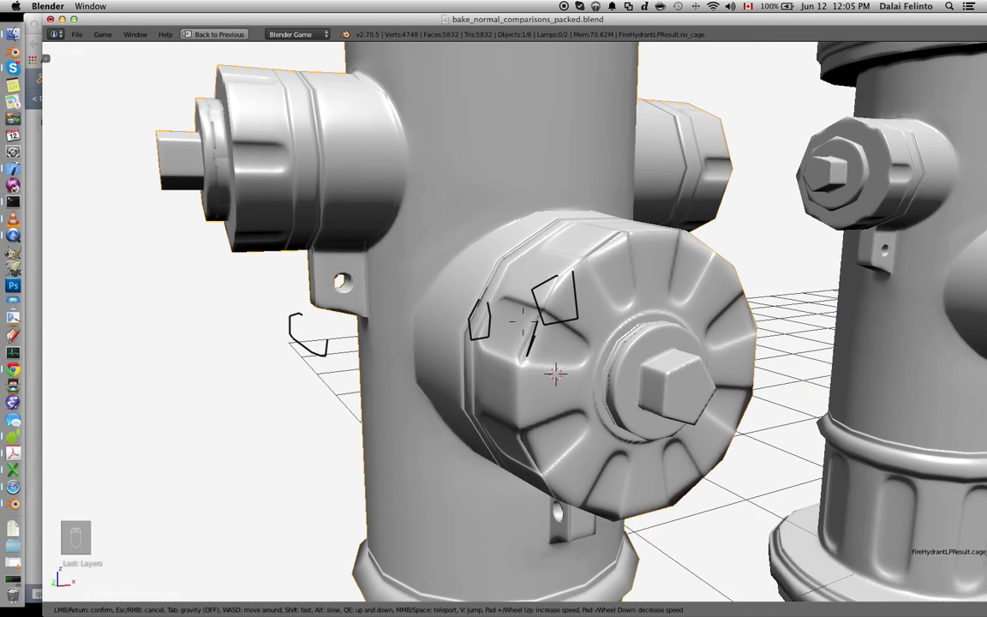
pyautogui.press('w')
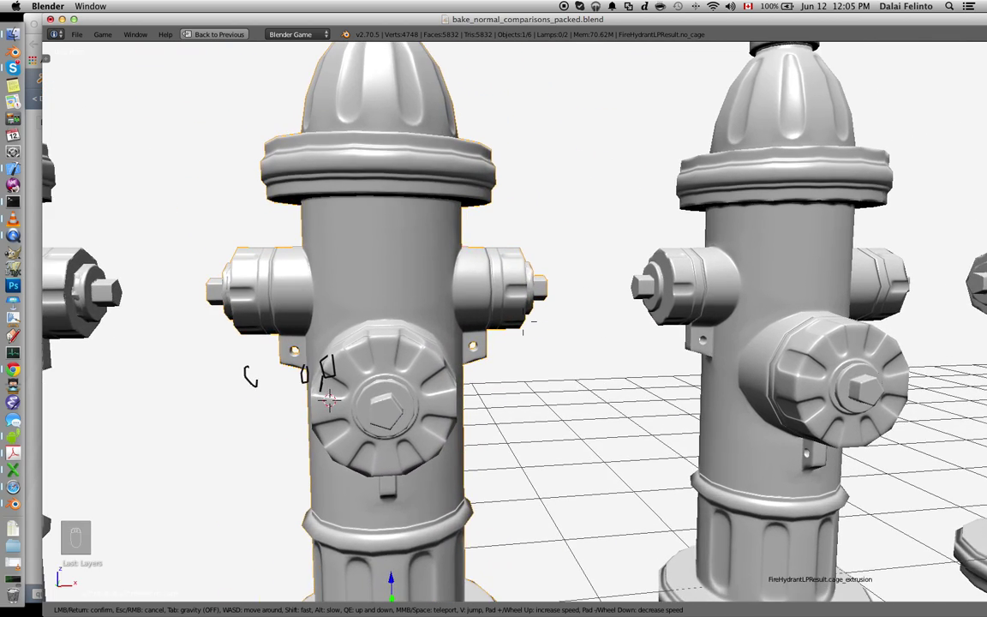
# Examine the overall shading of the no_cage hydrant, including its dome and top cap.
pyautogui.press('a')
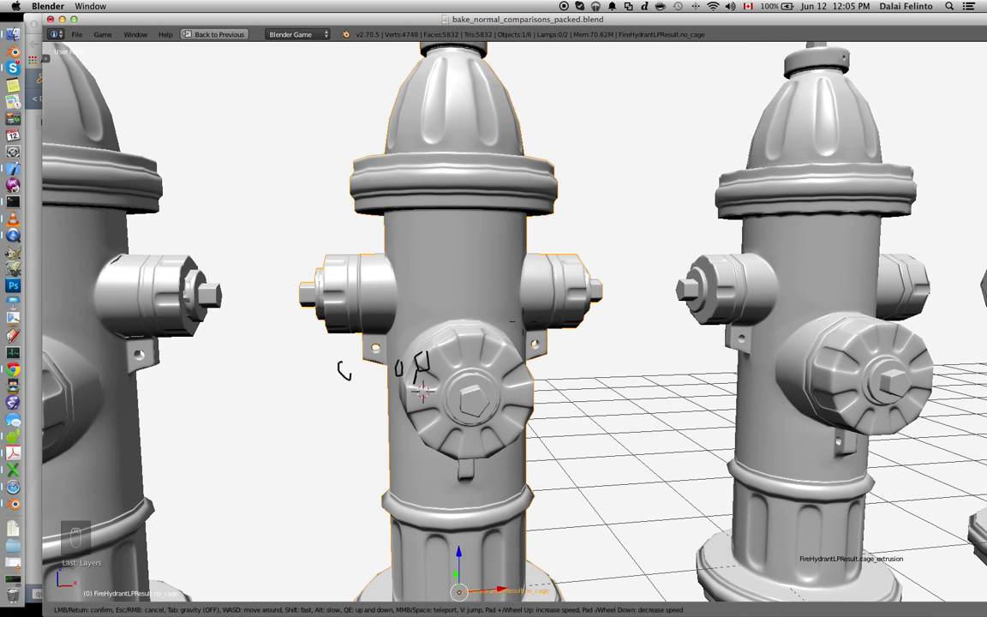
pyautogui.press('s')
pyautogui.press('e')
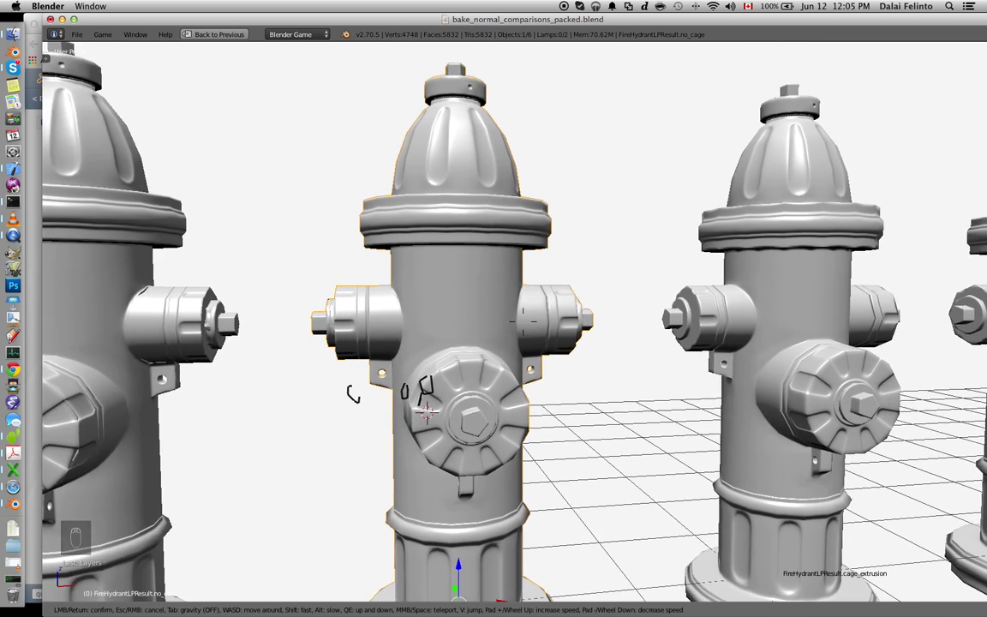
pyautogui.press('w')
pyautogui.press('e')
pyautogui.press('w')
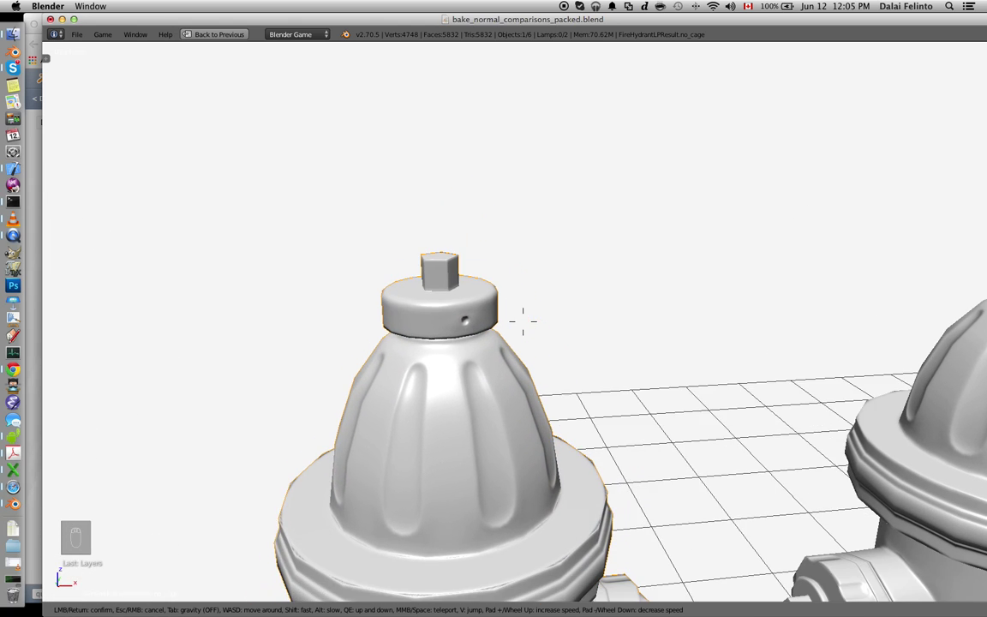
pyautogui.press('s')
pyautogui.press('q')
pyautogui.press('s')
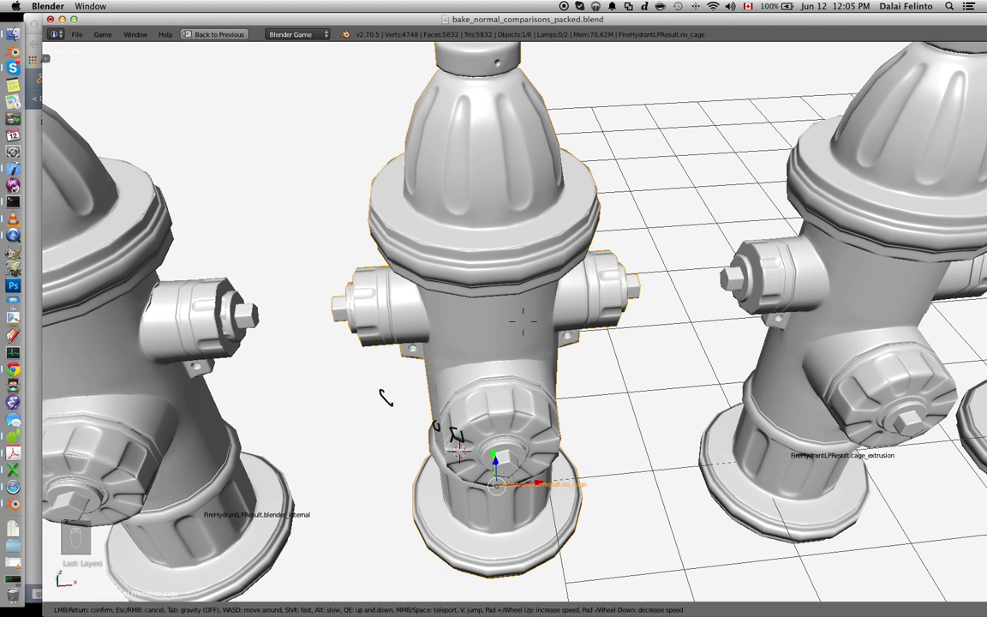
# Compare the blender_internal and no_cage hydrants with the cage_extrusion and cage_object hydrants.
pyautogui.press('a')
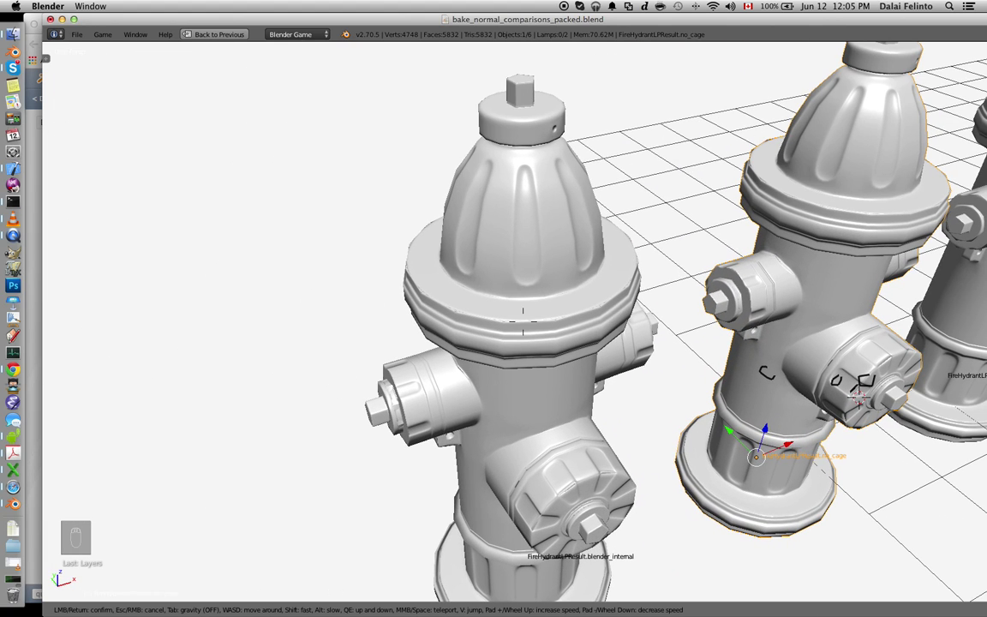
pyautogui.press('d')
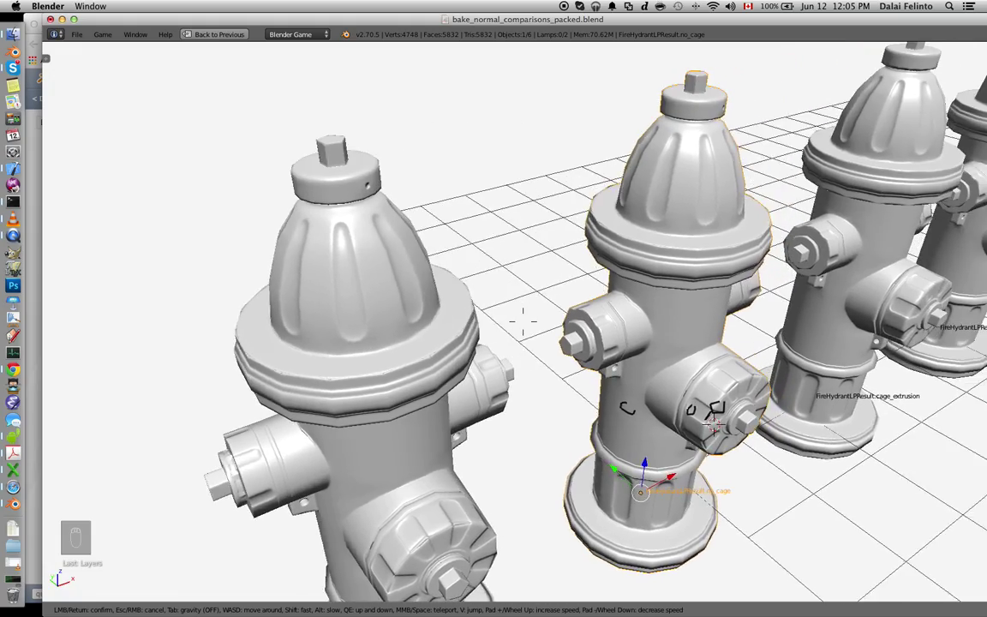
pyautogui.press('w')
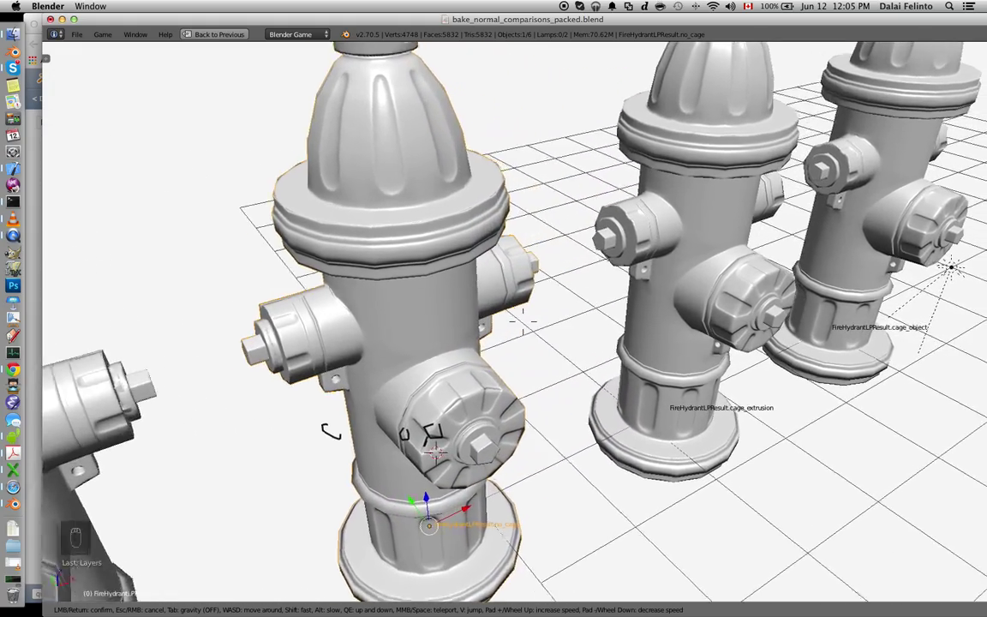
pyautogui.press('s')
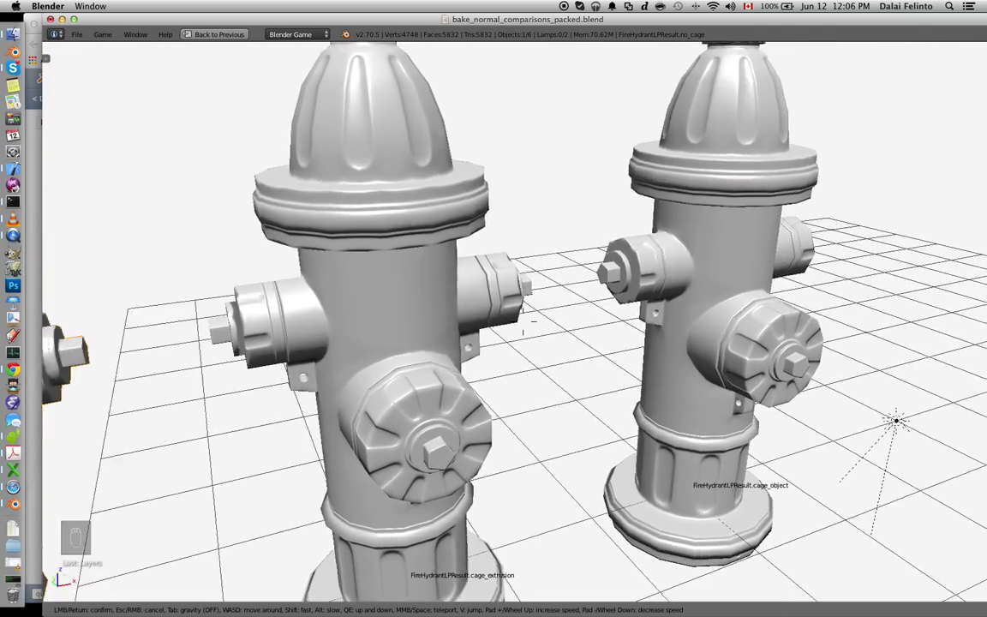
pyautogui.press('w')
pyautogui.click(523, 322)
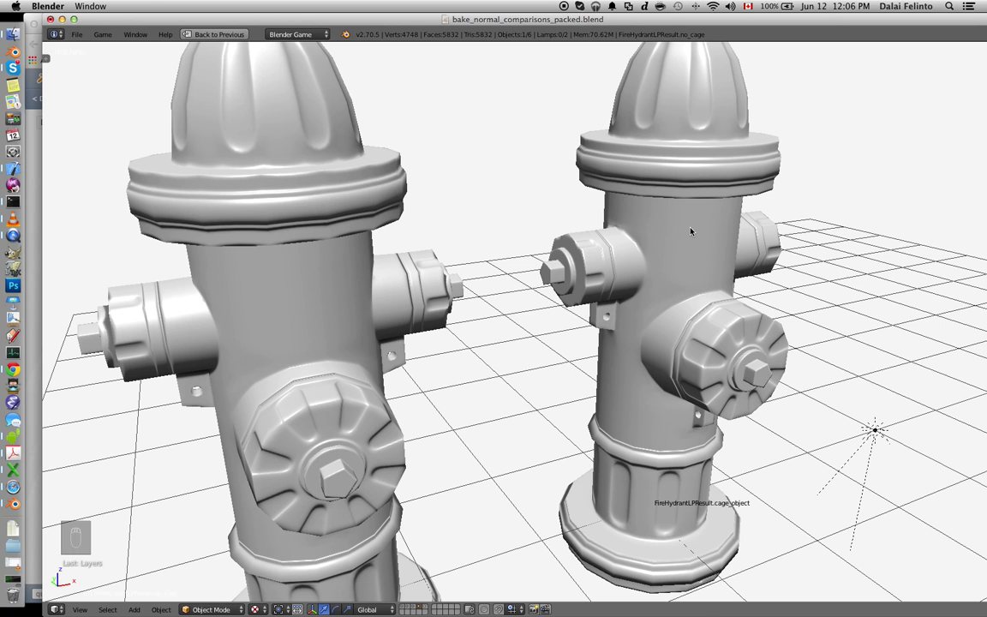
pyautogui.hotkey('shift', 'f')
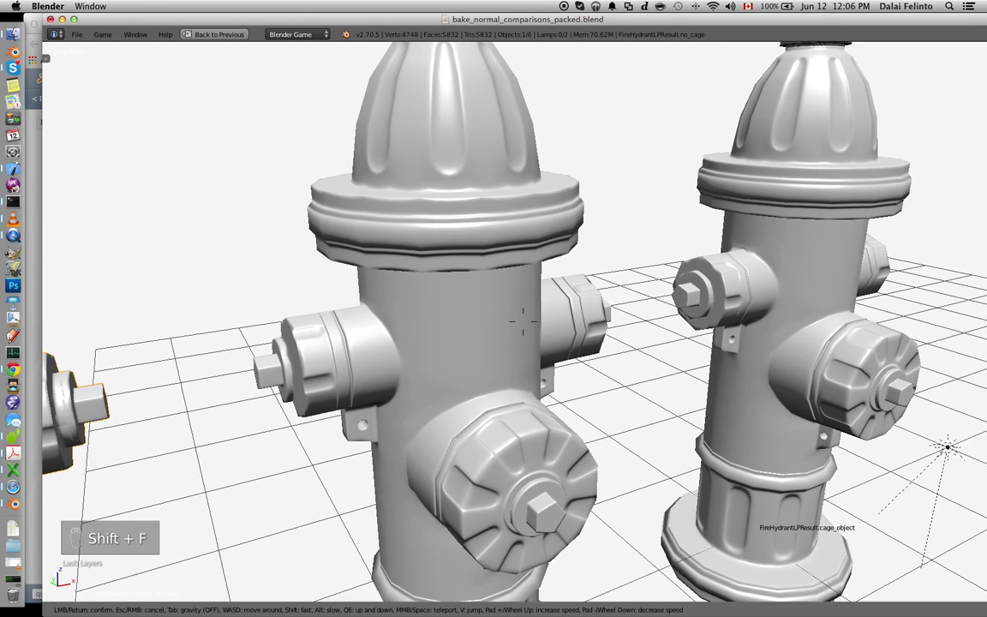
# Restore the full screen layout and enable Cage in the Cycles Render bake settings.
pyautogui.hotkey('shift', 'space')
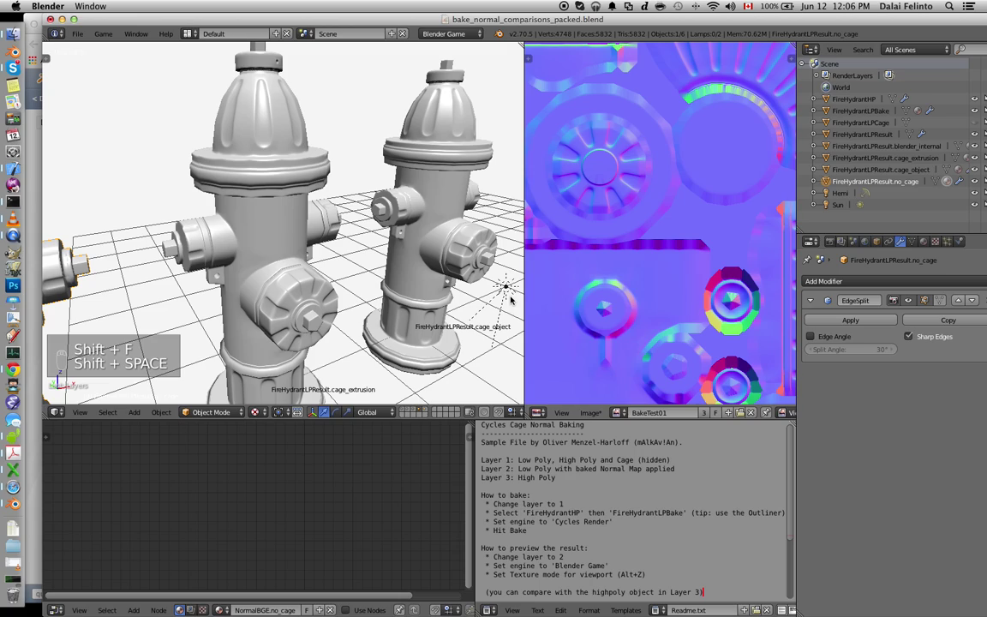
pyautogui.click(443, 34)
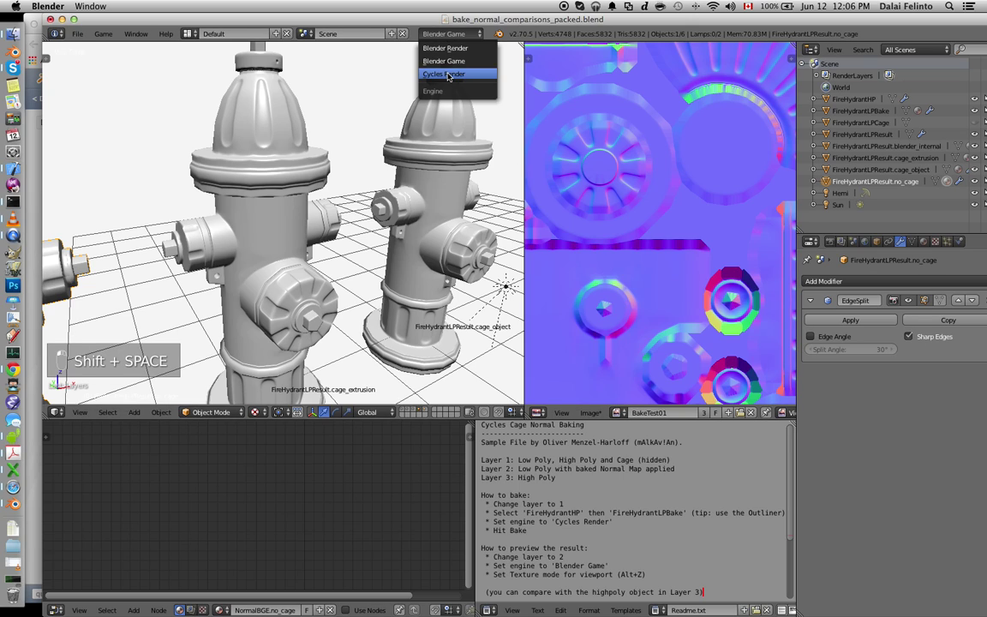
pyautogui.click(405, 67)
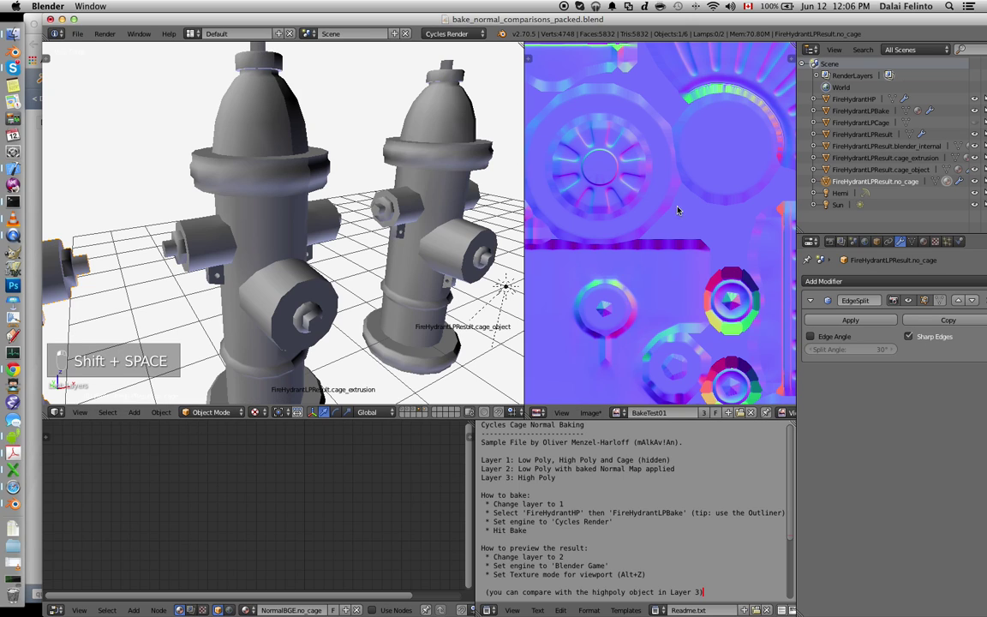
pyautogui.click(830, 241)
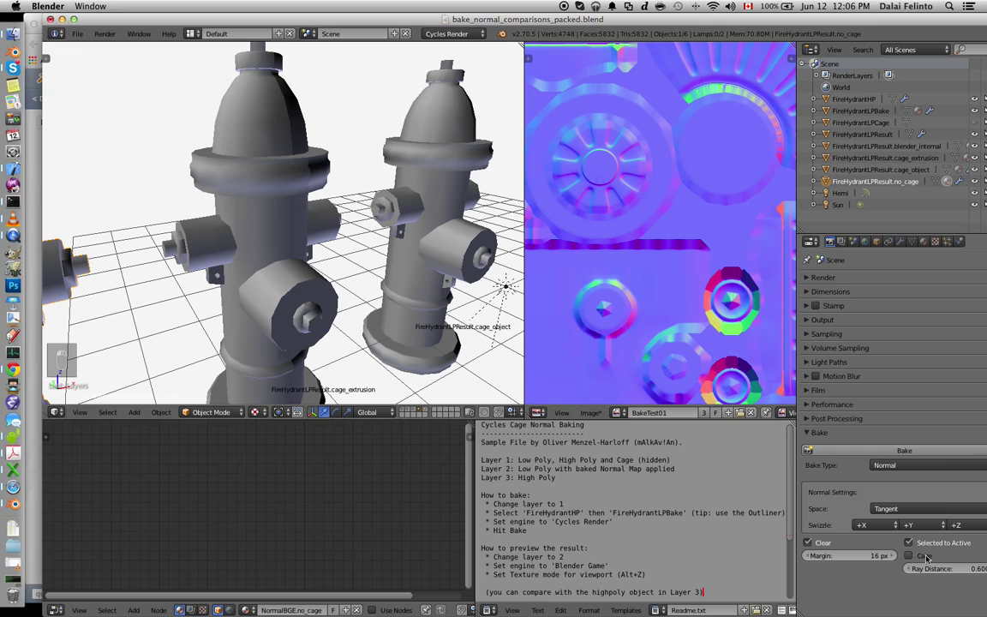
pyautogui.click(924, 556)
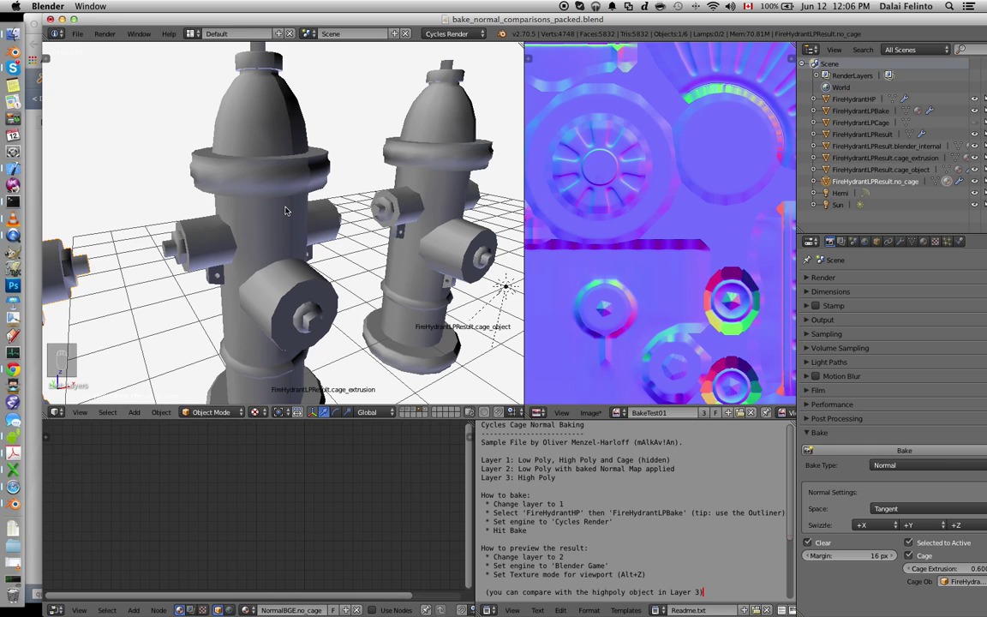
# Set the render engine to Blender Game and maximize the 3D view on the cage_extrusion and cage_object hydrants.
pyautogui.click(449, 34)
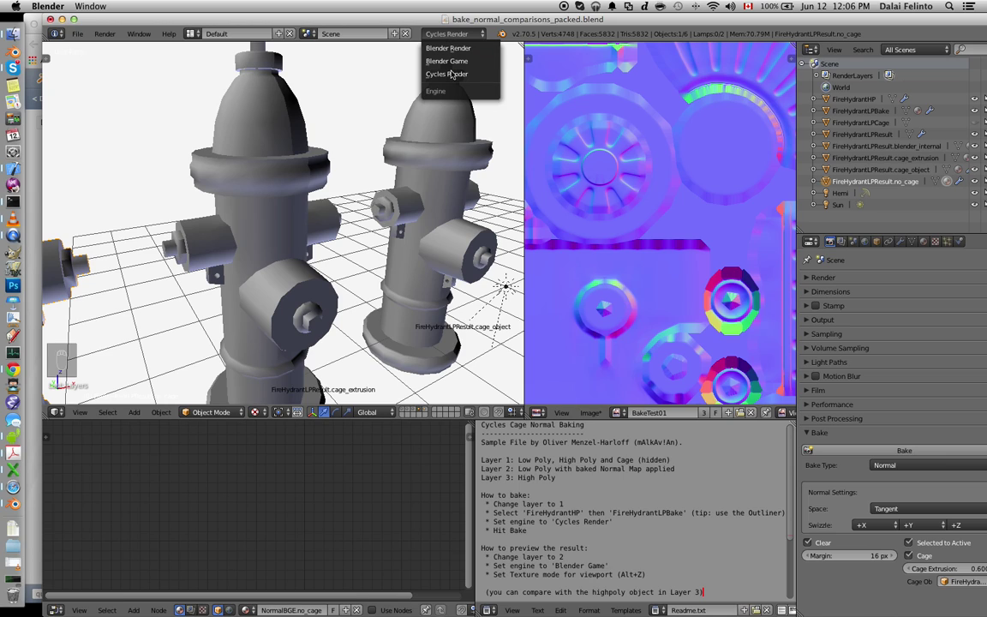
pyautogui.press('Return')
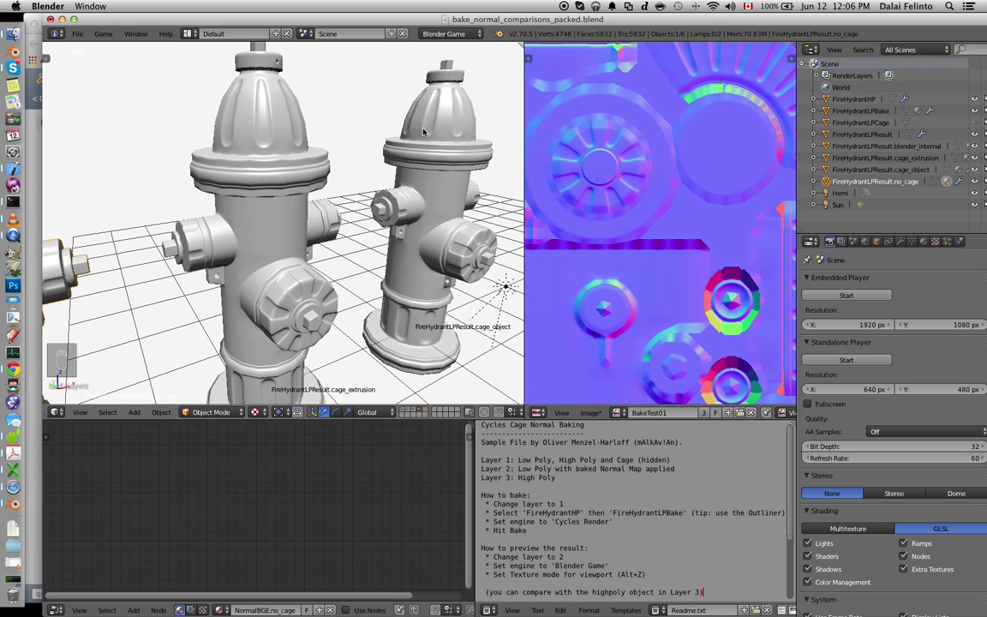
pyautogui.hotkey('shift', 'space')
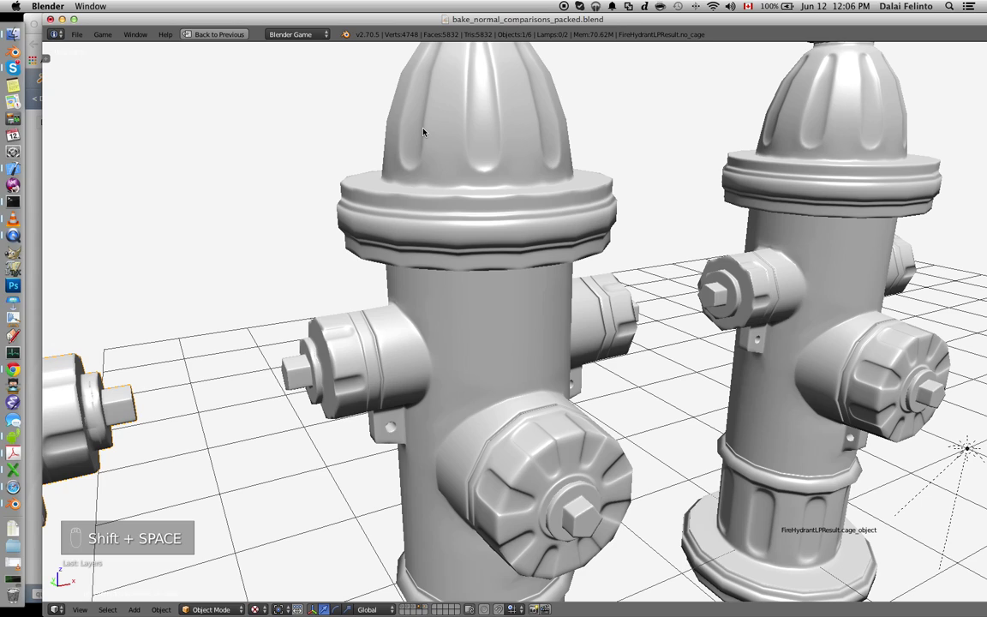
# Circle the lower edge of the cage_extrusion hydrant's side bracket with a Grease Pencil stroke, viewed close up from below.
pyautogui.hotkey('shift', 'f')
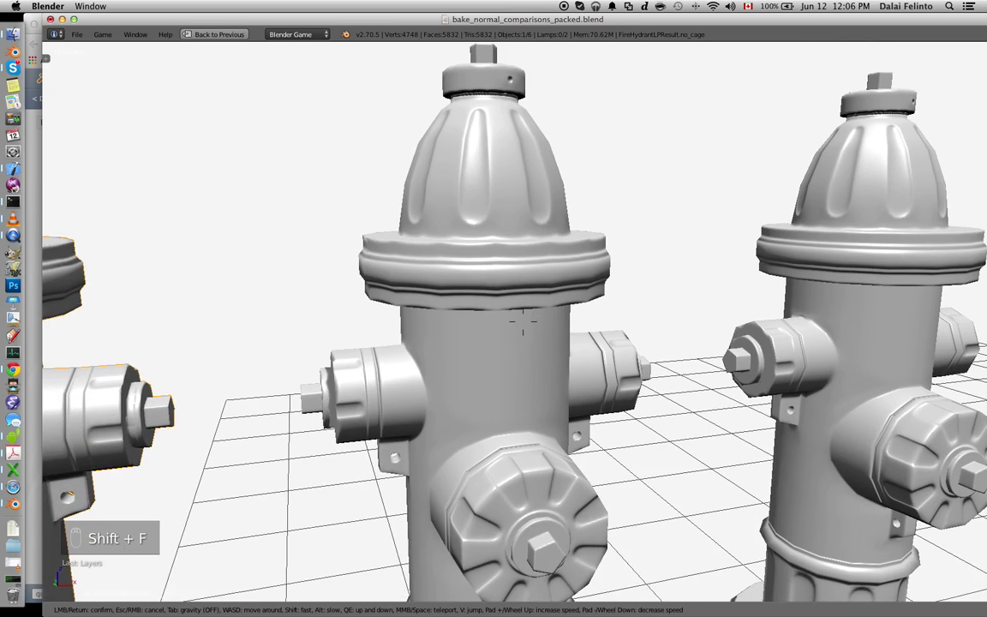
pyautogui.press('w')
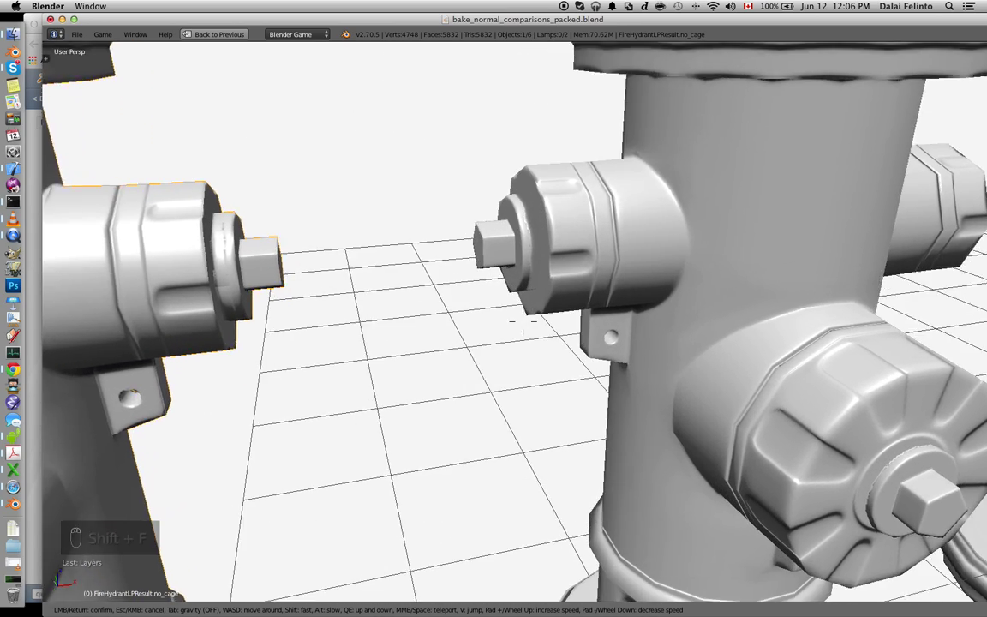
pyautogui.press('w')
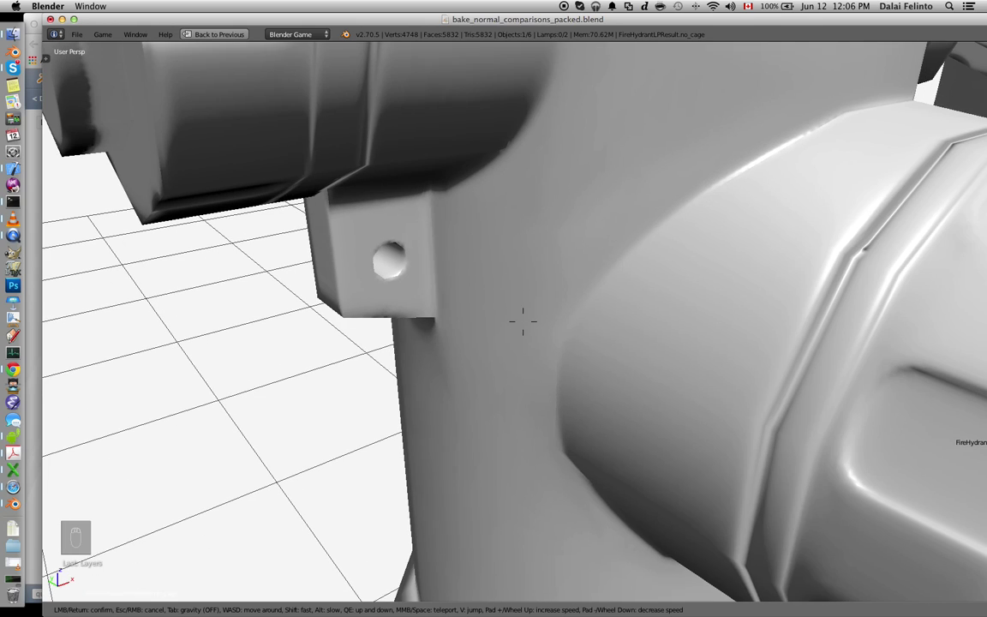
pyautogui.press('w')
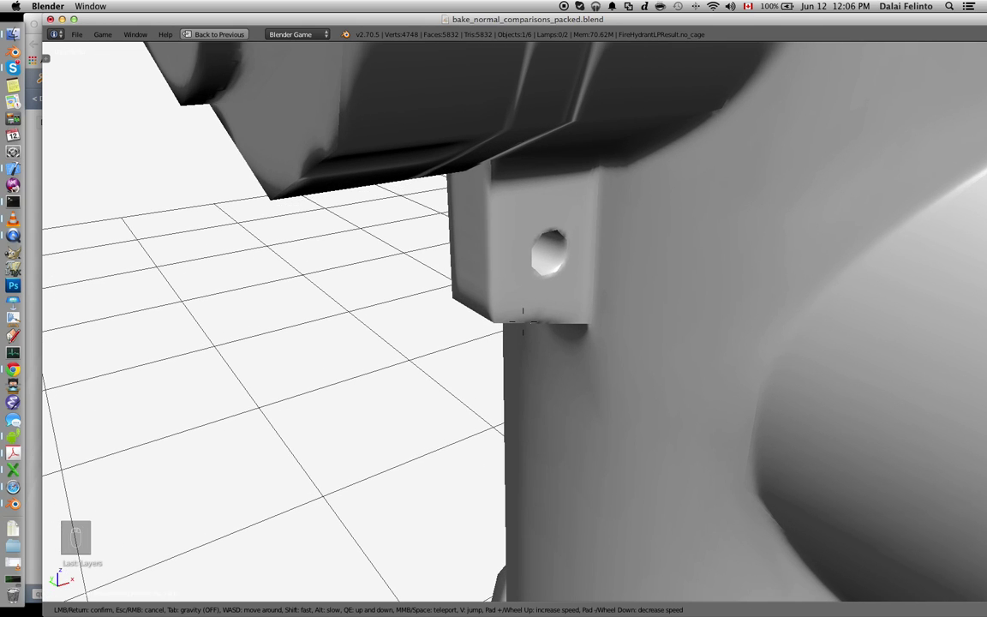
pyautogui.press('q')
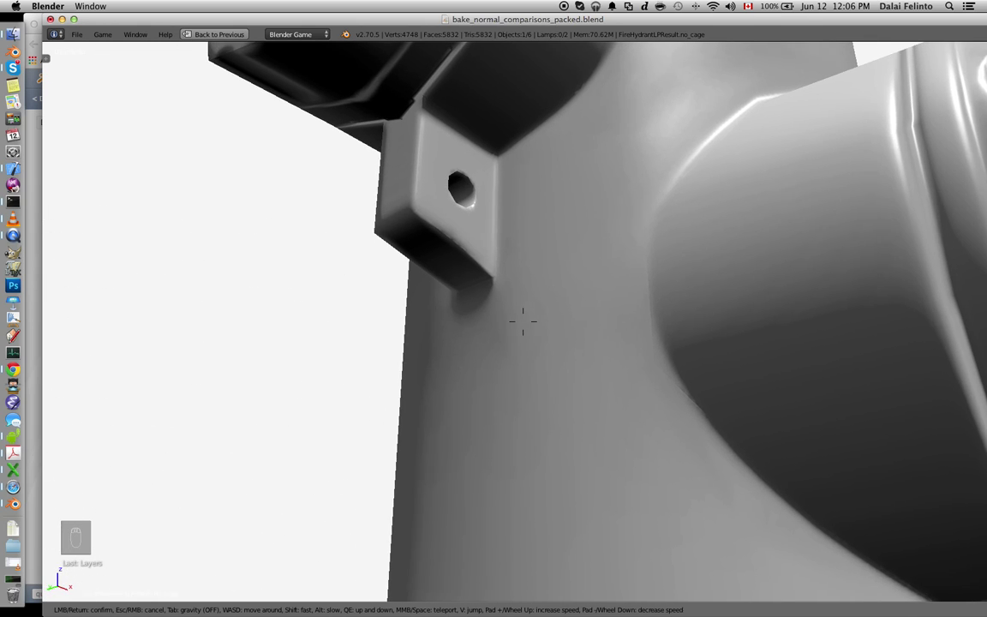
pyautogui.click(522, 321)
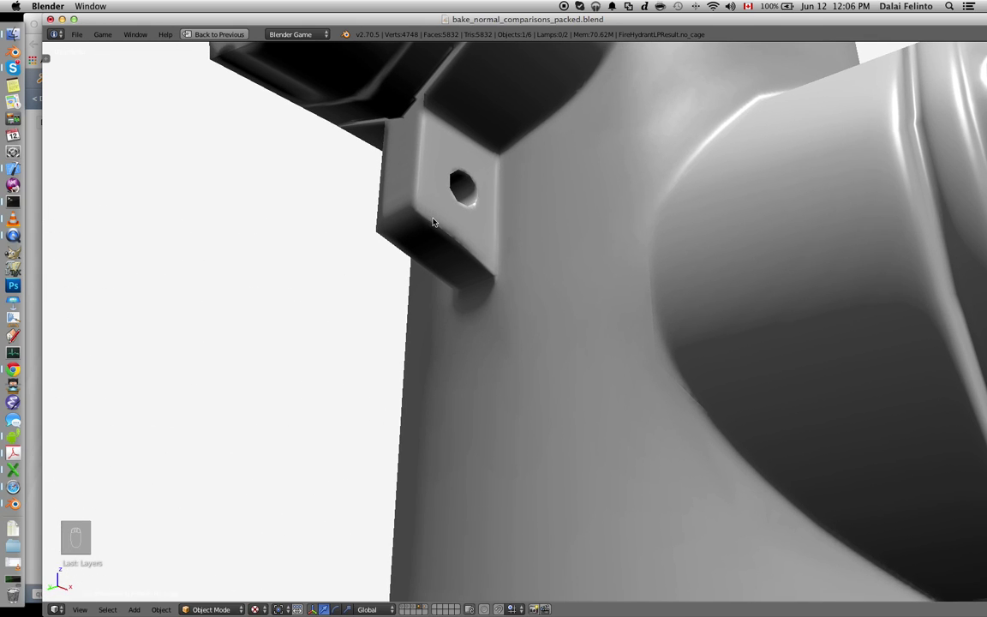
pyautogui.moveTo(431, 213); pyautogui.dragTo(470, 266)
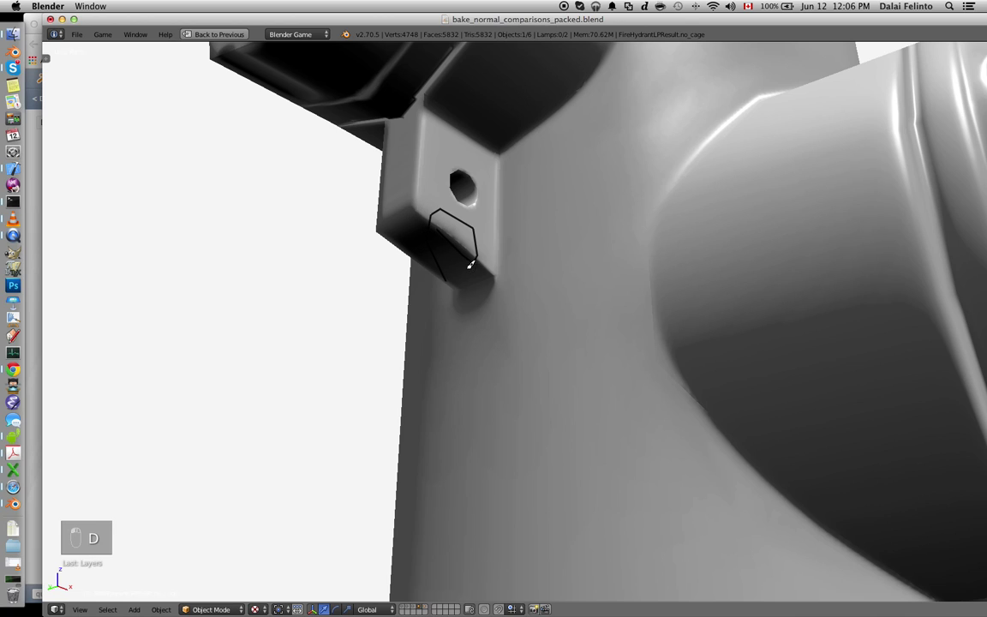
# Place the 3D cursor on the cage_extrusion hydrant's body just beneath the side bracket.
pyautogui.press('s')
pyautogui.rightClick(463, 311)
pyautogui.click(464, 310)
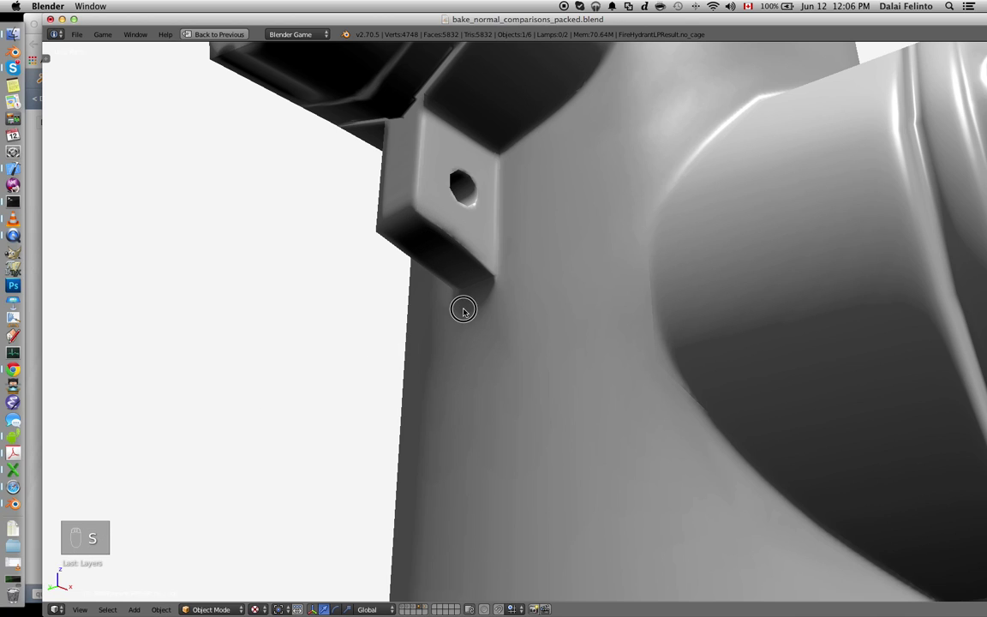
pyautogui.hotkey('shift', 's')
# Mark the lower edge of the no_cage hydrant's matching side bracket with Grease Pencil strokes for comparison.
pyautogui.hotkey('shift', 'f')
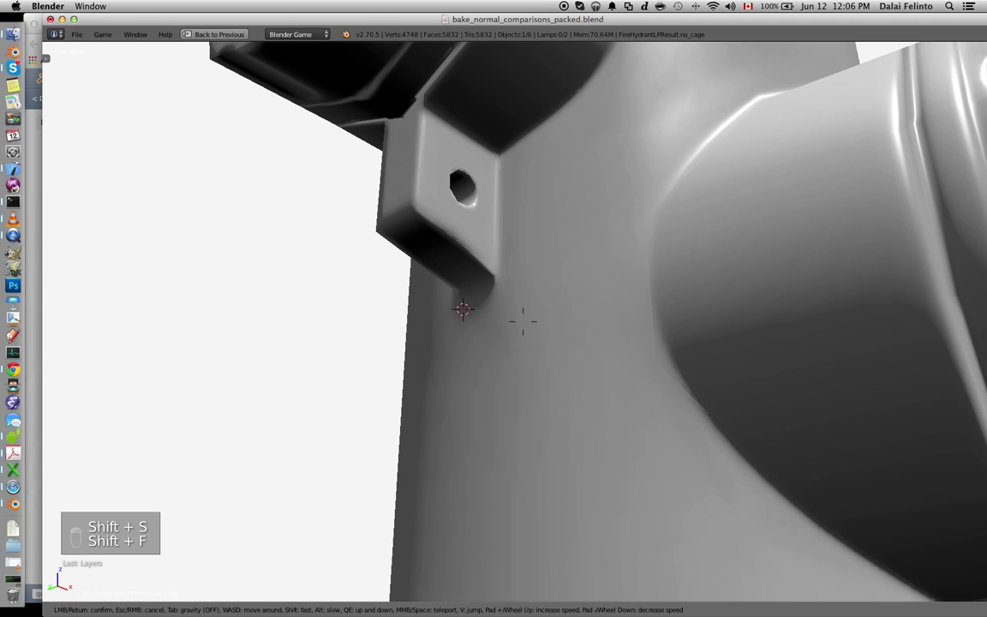
pyautogui.press('s')
pyautogui.press('s')
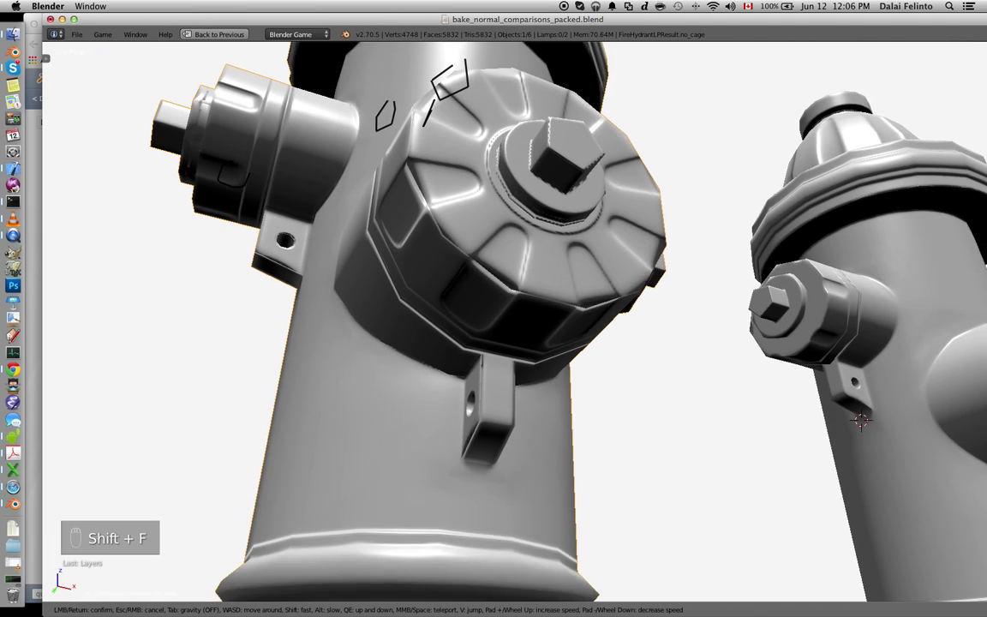
pyautogui.press('a')
pyautogui.press('w')
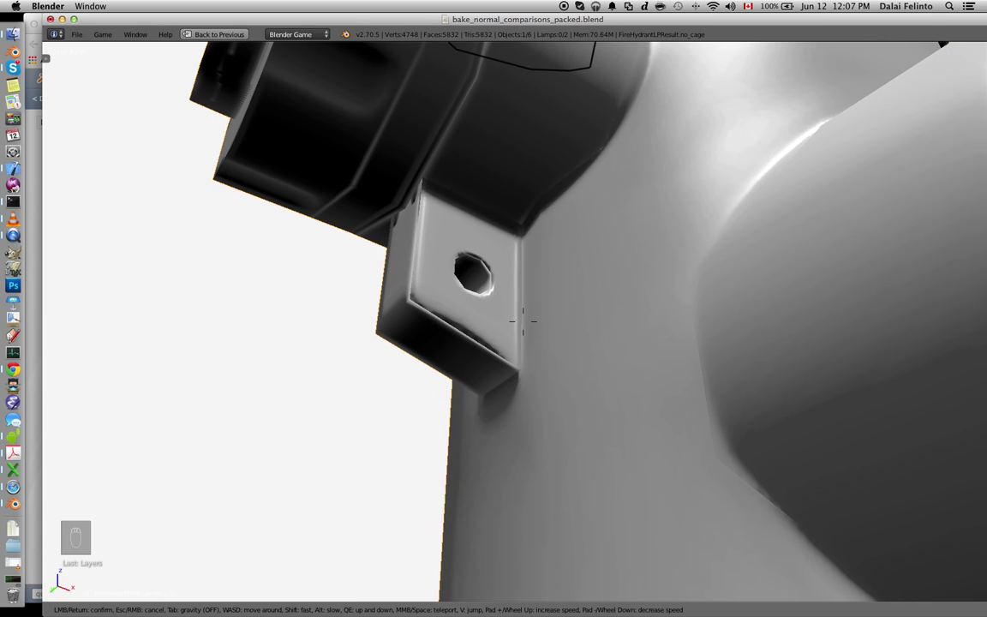
pyautogui.click(523, 321)
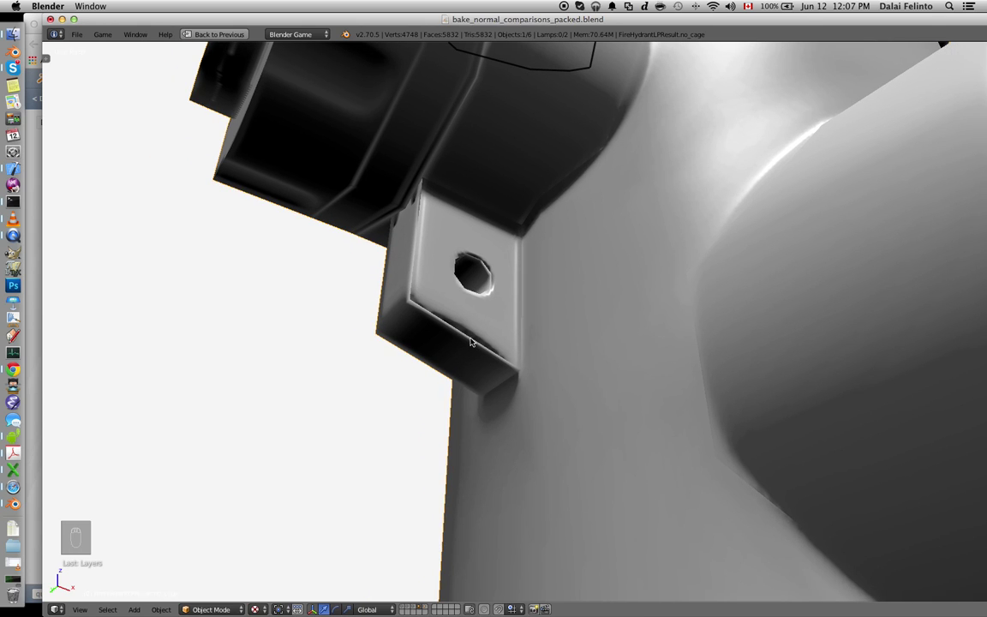
pyautogui.press('d')
pyautogui.moveTo(464, 336)
pyautogui.mouseDown()
pyautogui.moveTo(460, 352)
pyautogui.moveTo(459, 306)
pyautogui.moveTo(436, 351)
pyautogui.mouseUp()
pyautogui.press('d')
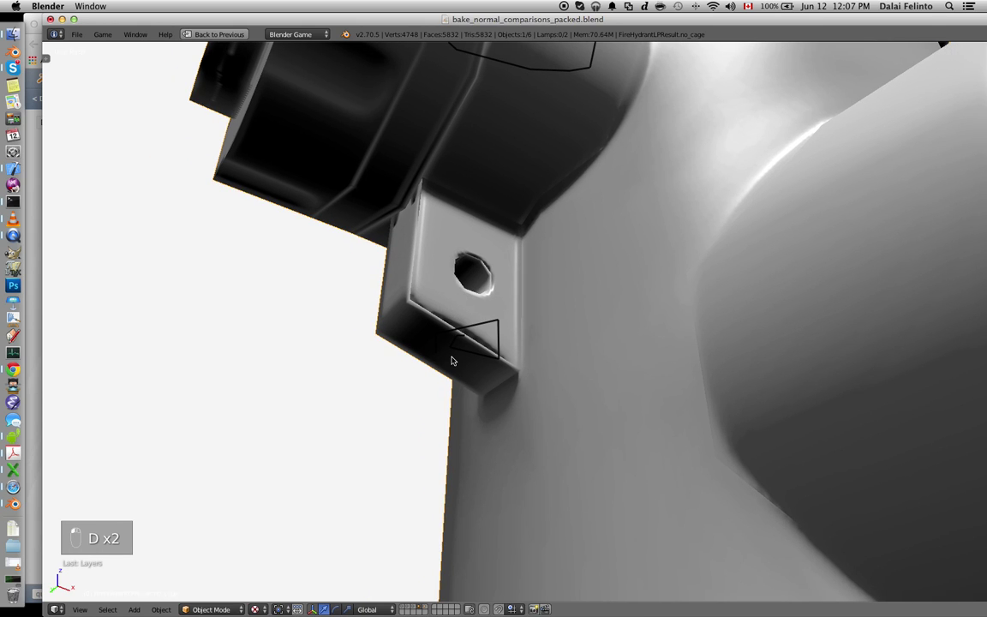
# Circle the wide flanges below the domes of the cage_extrusion and cage_object hydrants with Grease Pencil strokes.
pyautogui.hotkey('shift', 'f')
pyautogui.press('s')
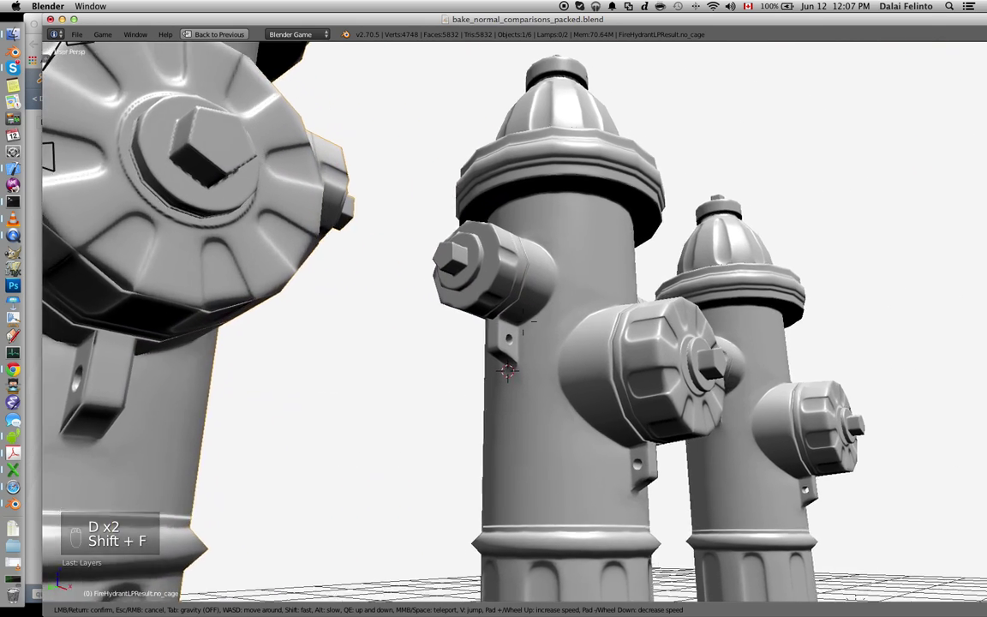
pyautogui.press('w')
pyautogui.press('d')
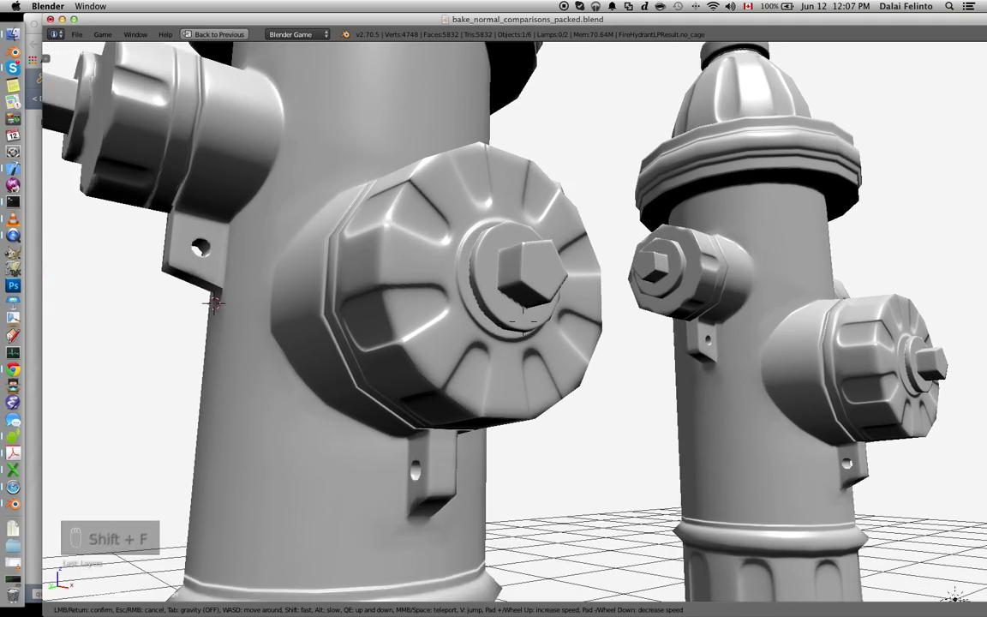
pyautogui.press('s')
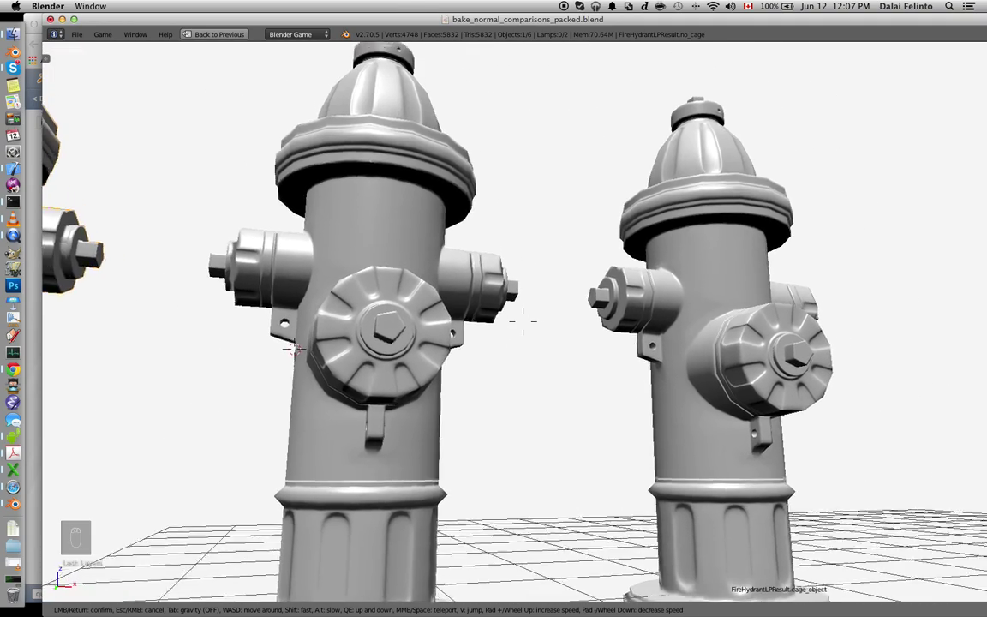
pyautogui.press('e')
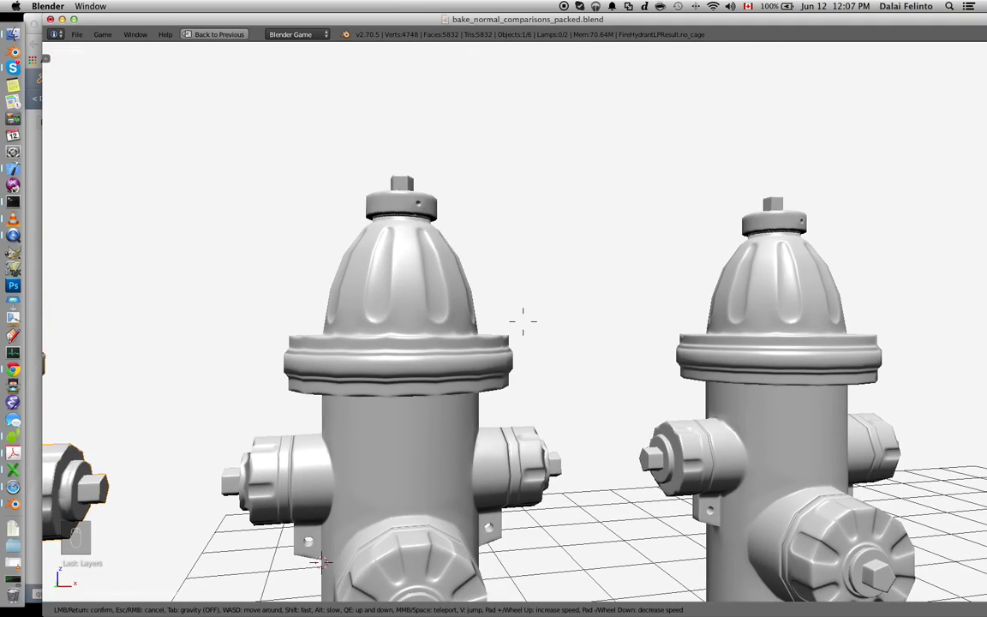
pyautogui.press('e')
pyautogui.press('w')
pyautogui.click(523, 321)
pyautogui.press('d')
pyautogui.moveTo(485, 298)
pyautogui.mouseDown()
pyautogui.moveTo(325, 300)
pyautogui.moveTo(404, 419)
pyautogui.moveTo(497, 327)
pyautogui.mouseUp()
pyautogui.moveTo(623, 332)
pyautogui.mouseDown()
pyautogui.moveTo(857, 364)
pyautogui.moveTo(635, 309)
pyautogui.mouseUp()
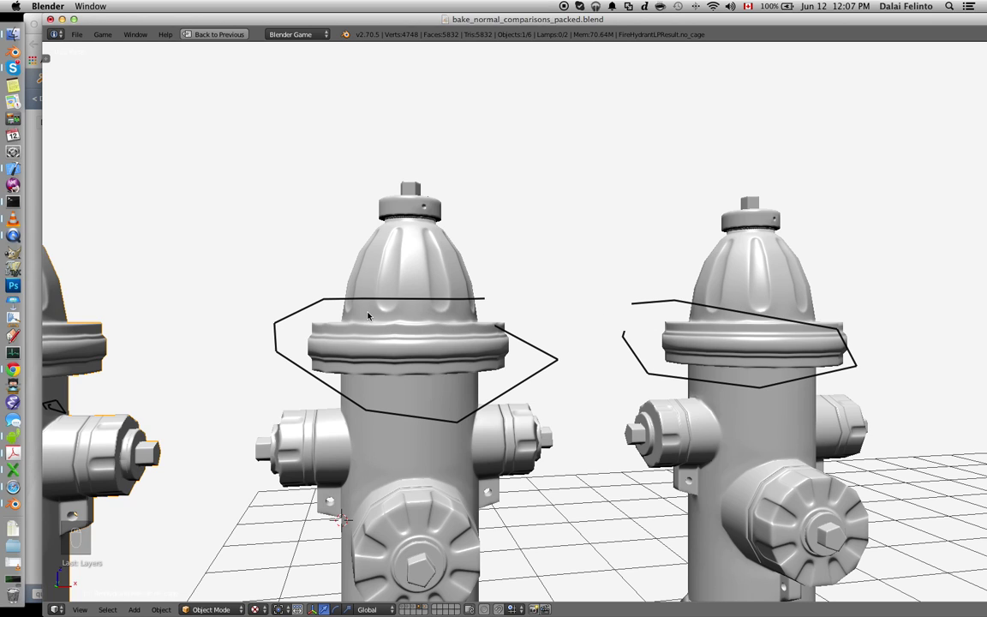
# Enter Edit Mode on the cage_extrusion hydrant and add a loop cut on the upper face of its flange.
pyautogui.moveTo(368, 316); pyautogui.dragTo(386, 309, button='middle')
pyautogui.rightClick(399, 346)
pyautogui.press('Tab')
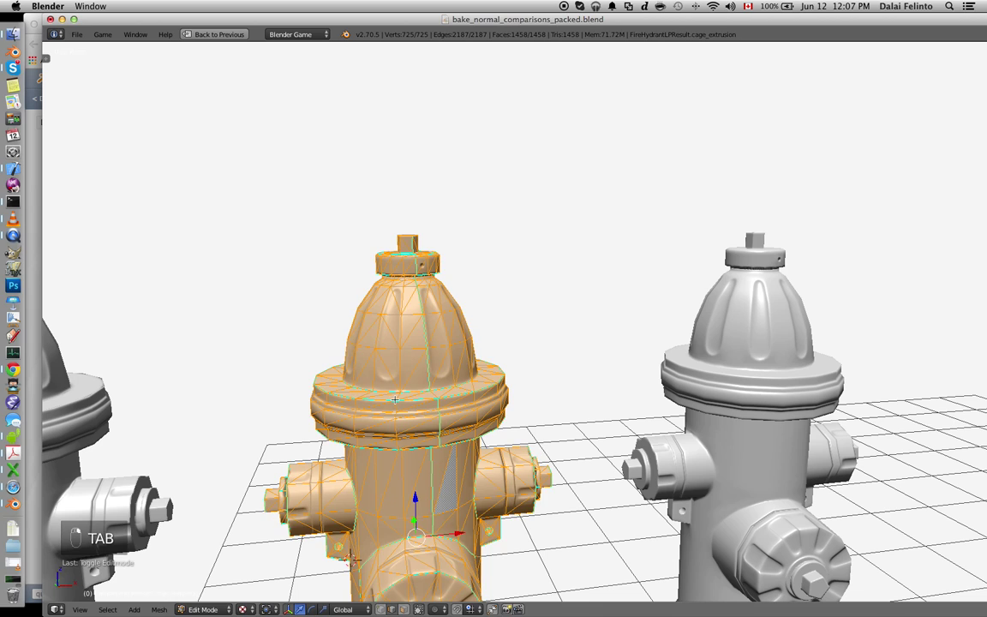
pyautogui.moveTo(395, 400); pyautogui.dragTo(402, 443, button='middle')
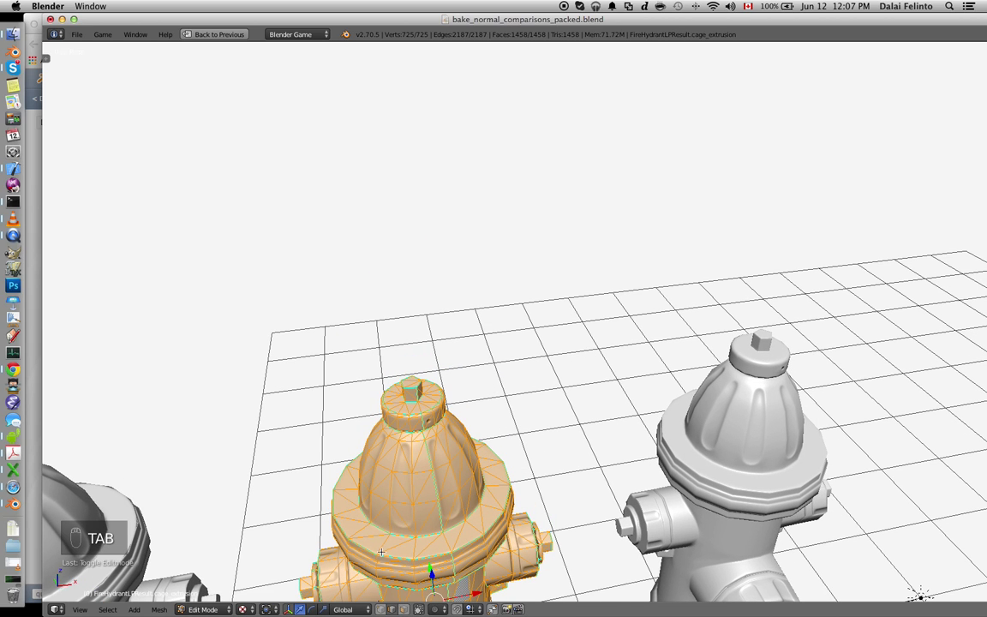
pyautogui.hotkey('ctrl', 'r')
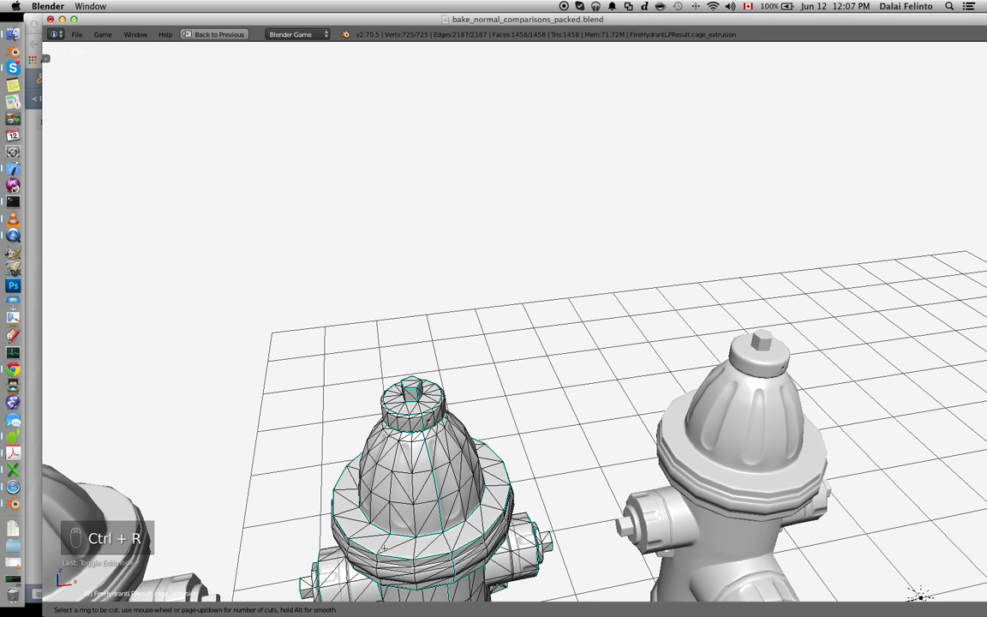
pyautogui.click(382, 542)
pyautogui.press('a')
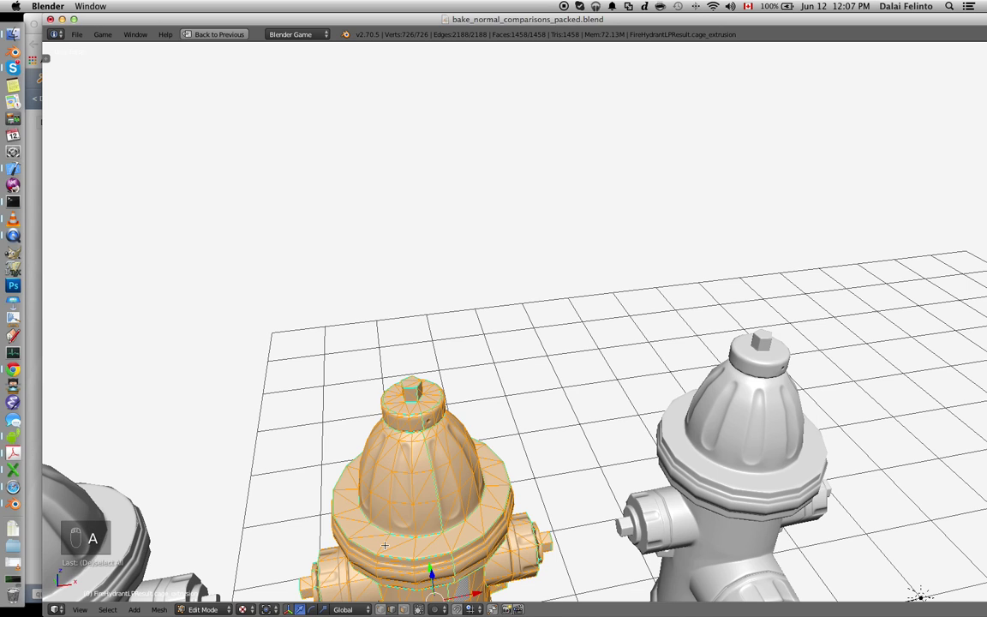
pyautogui.hotkey('ctrl', 'r')
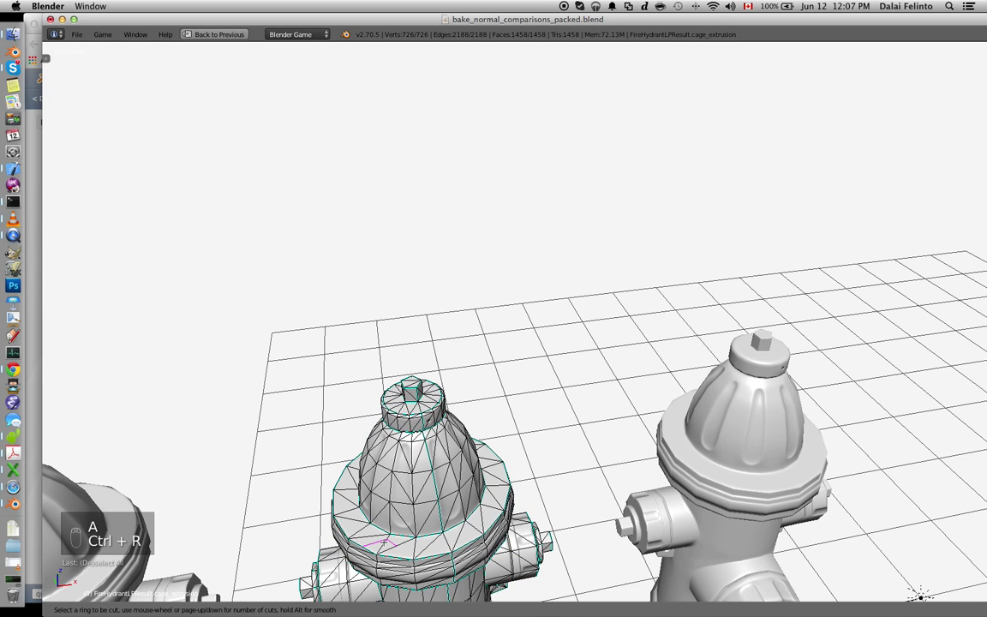
pyautogui.rightClick(349, 499)
# Sketch a Grease Pencil curve around the cage_extrusion flange and a line along its rim, and return to Object Mode.
pyautogui.press('d')
pyautogui.moveTo(349, 493)
pyautogui.mouseDown()
pyautogui.moveTo(348, 531)
pyautogui.moveTo(370, 540)
pyautogui.moveTo(425, 546)
pyautogui.moveTo(475, 530)
pyautogui.mouseUp()
pyautogui.moveTo(394, 480)
pyautogui.mouseDown(button='middle')
pyautogui.moveTo(396, 396)
pyautogui.moveTo(426, 372)
pyautogui.mouseUp(button='middle')
pyautogui.moveTo(410, 324); pyautogui.dragTo(484, 327)
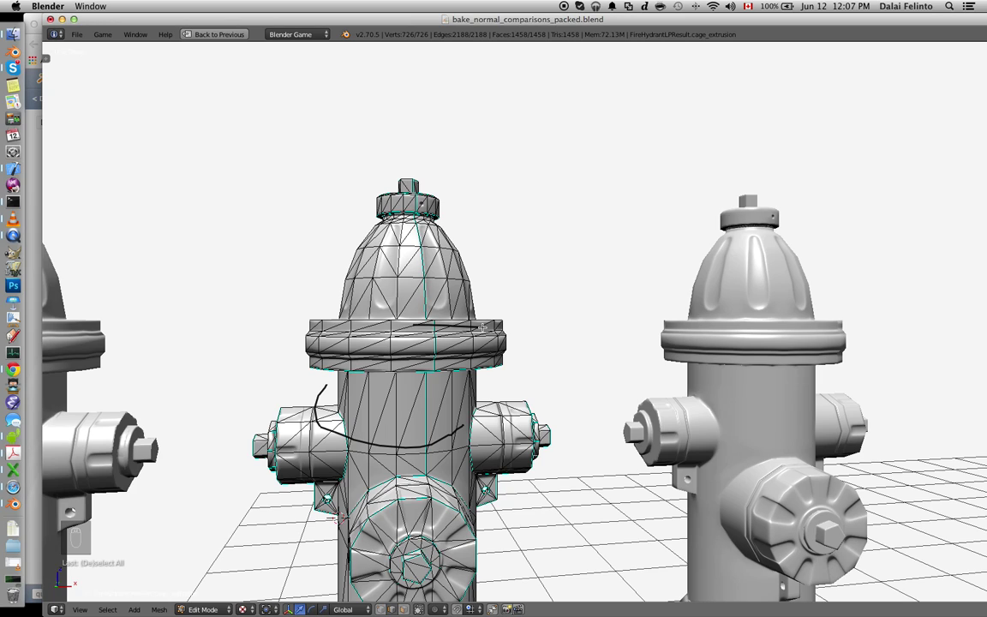
pyautogui.press('Tab')
pyautogui.keyDown('shift'); pyautogui.scroll(1, 451, 360); pyautogui.keyUp('shift')
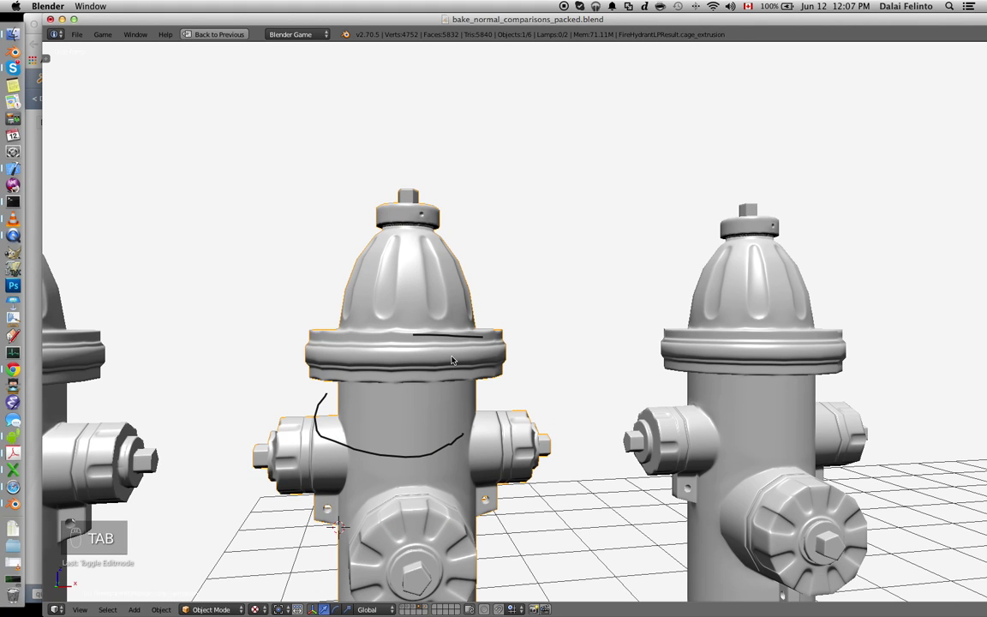
pyautogui.keyDown('shift'); pyautogui.scroll(-3, 451, 360); pyautogui.keyUp('shift')
pyautogui.keyDown('shift'); pyautogui.scroll(3, 452, 360); pyautogui.keyUp('shift')
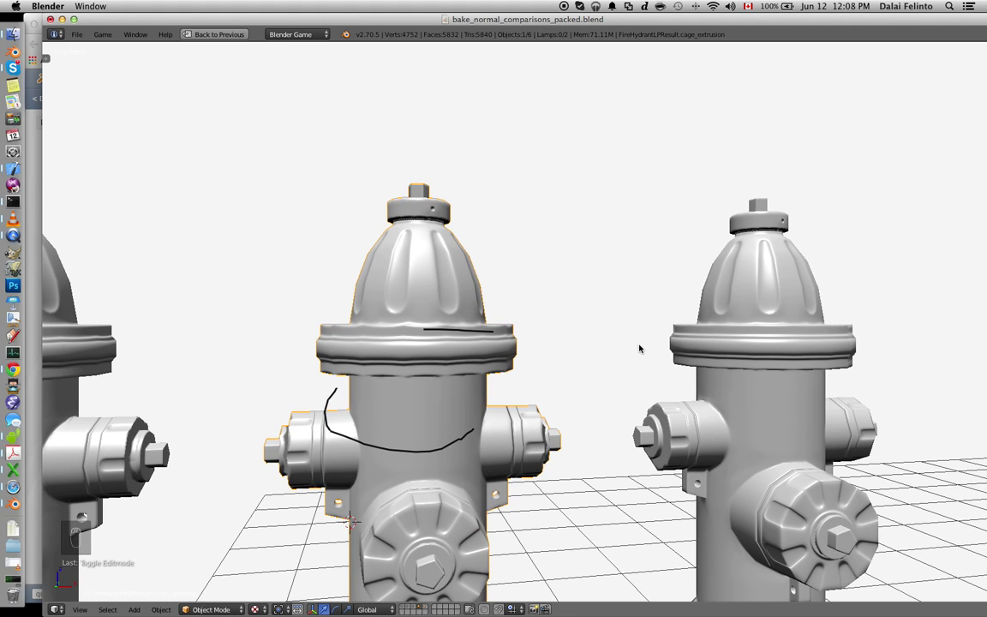
# Examine the flange and dome shading of the cage_object hydrant beside the cage_extrusion hydrant.
pyautogui.hotkey('shift', 'f')
pyautogui.press('w')
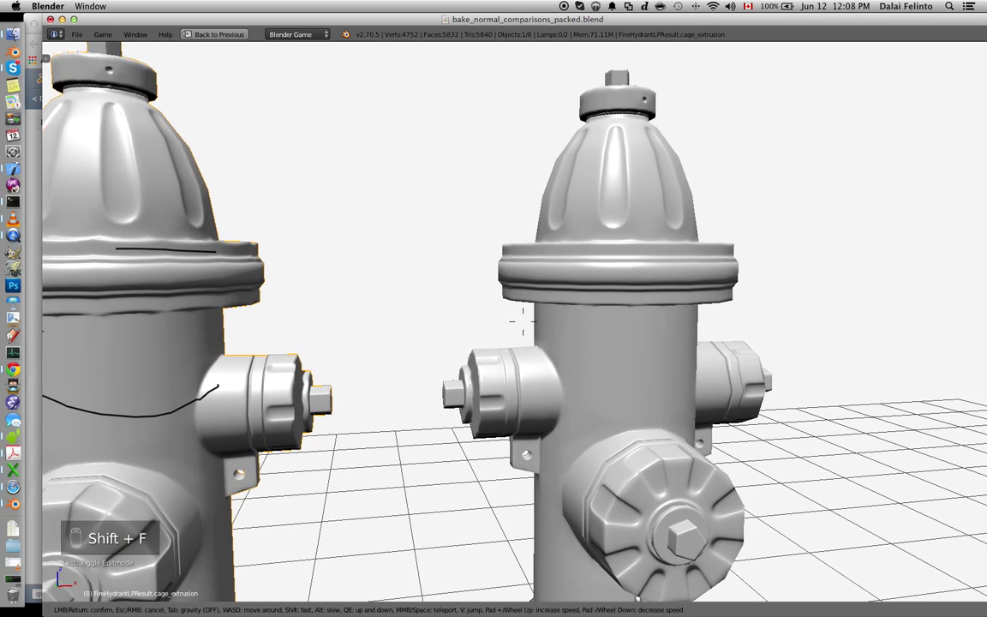
pyautogui.press('Return')
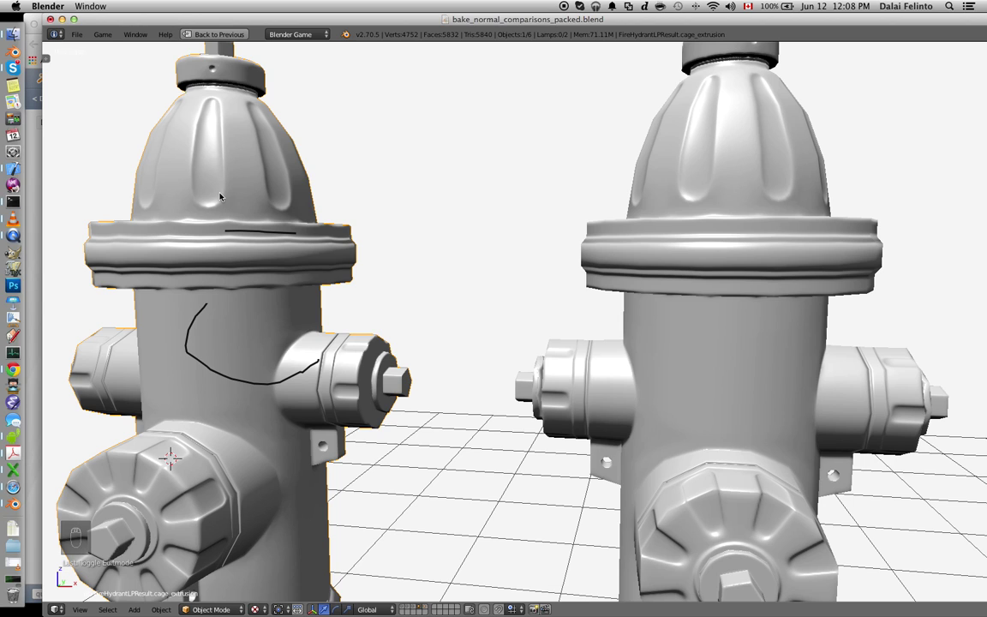
pyautogui.hotkey('shift', 'f')
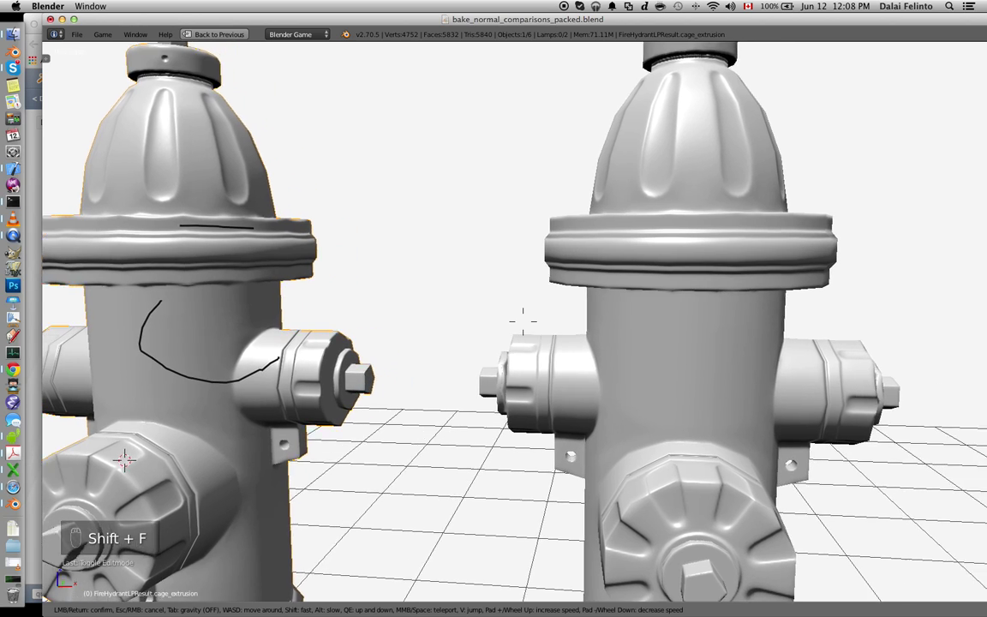
pyautogui.press('w')
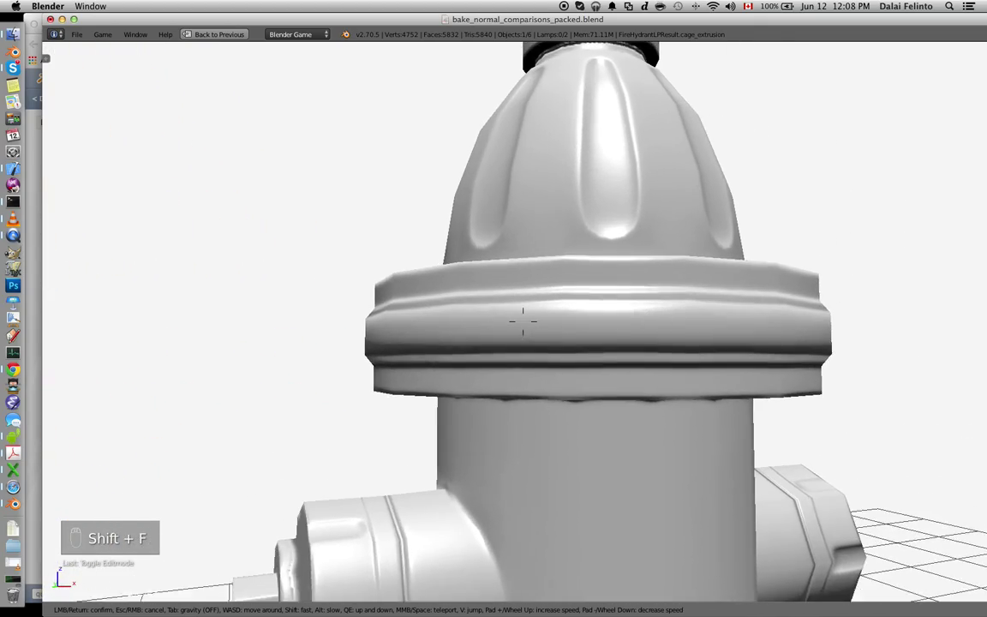
pyautogui.press('s')
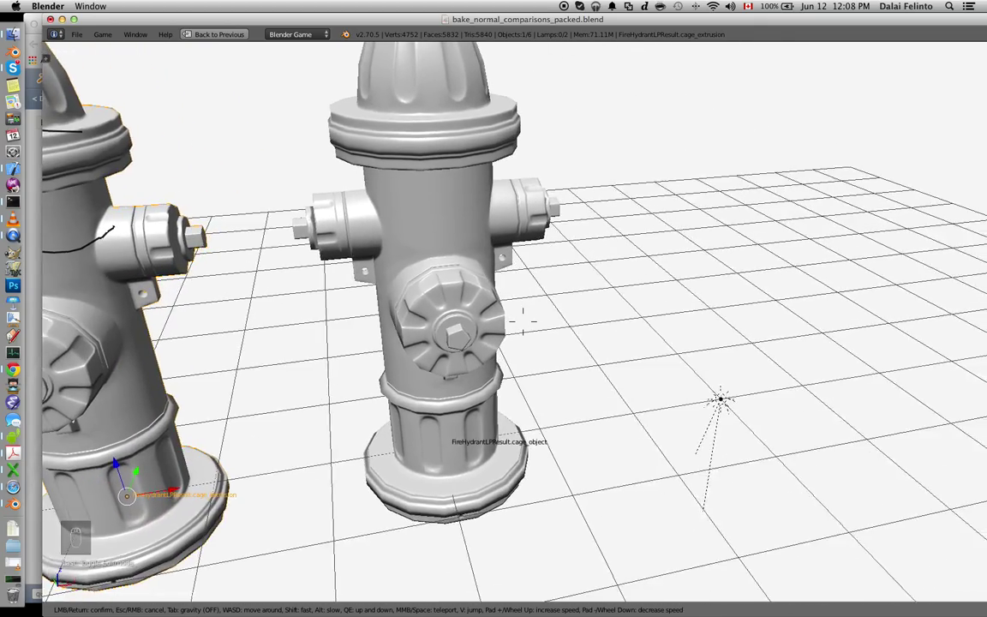
pyautogui.click(523, 325)
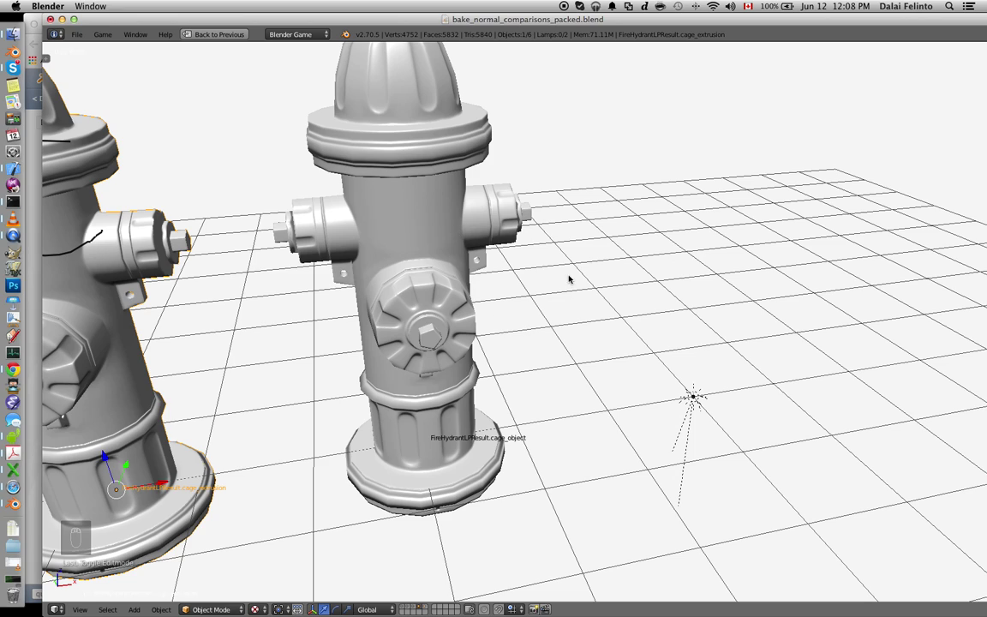
# Select the cage_object hydrant, show the FireHydrantHP layer as well, and compare the two hydrants from dome to base.
pyautogui.rightClick(468, 248)
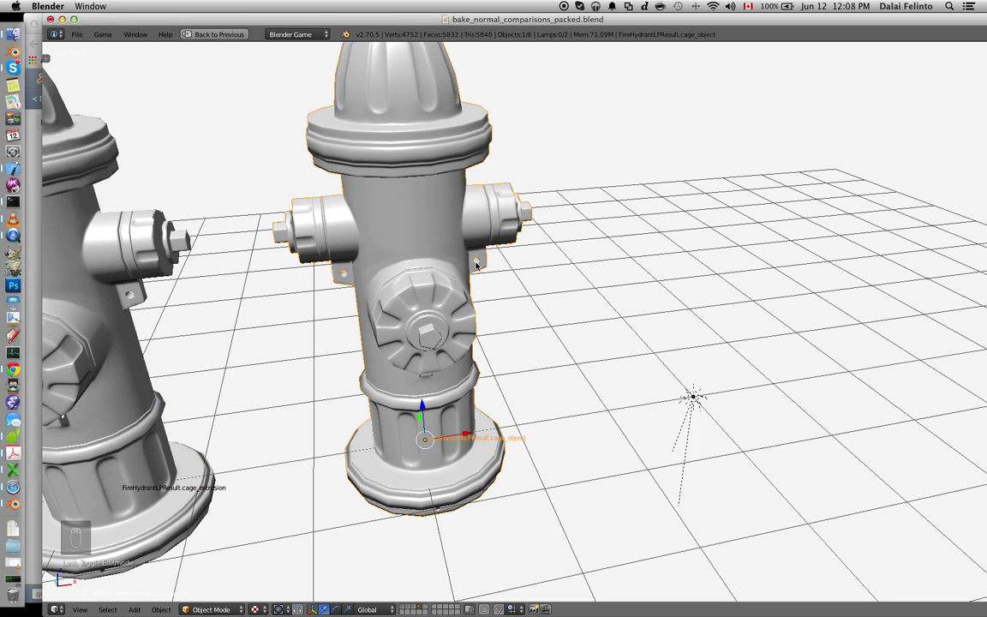
pyautogui.press('5')
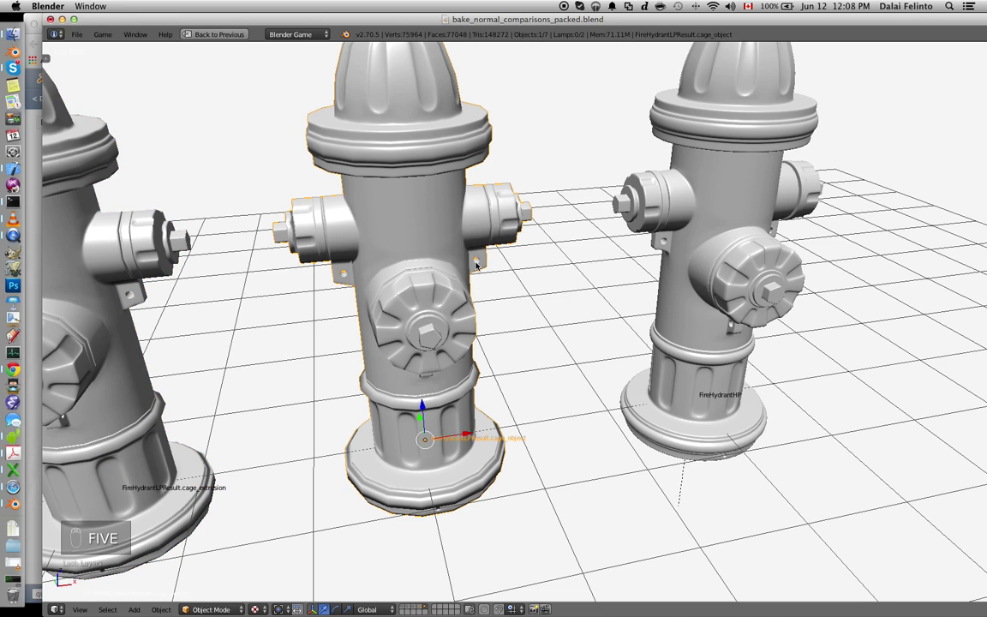
pyautogui.hotkey('shift', 'f')
pyautogui.press('w')
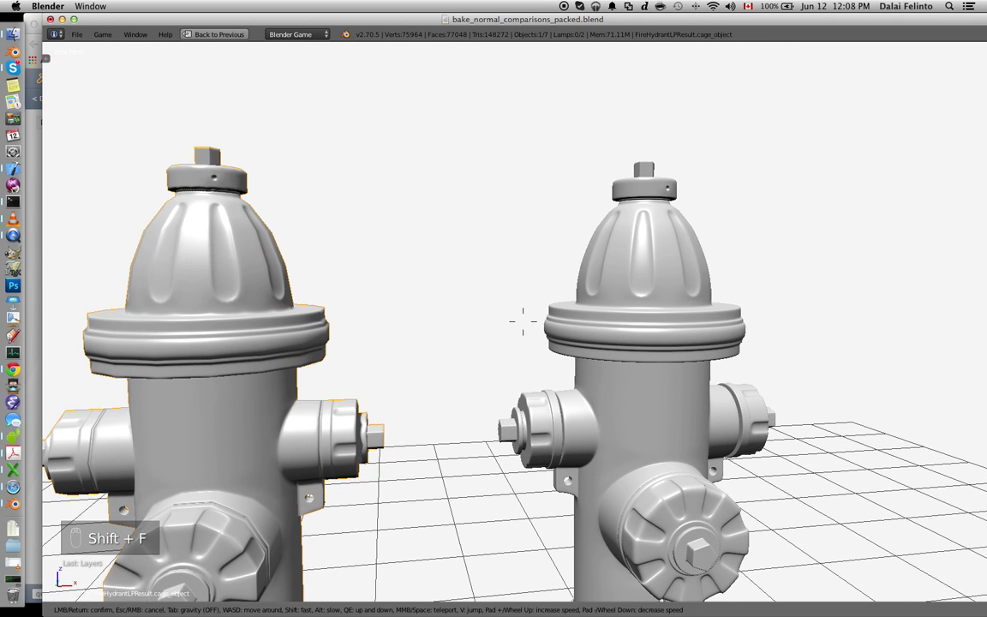
pyautogui.press('q')
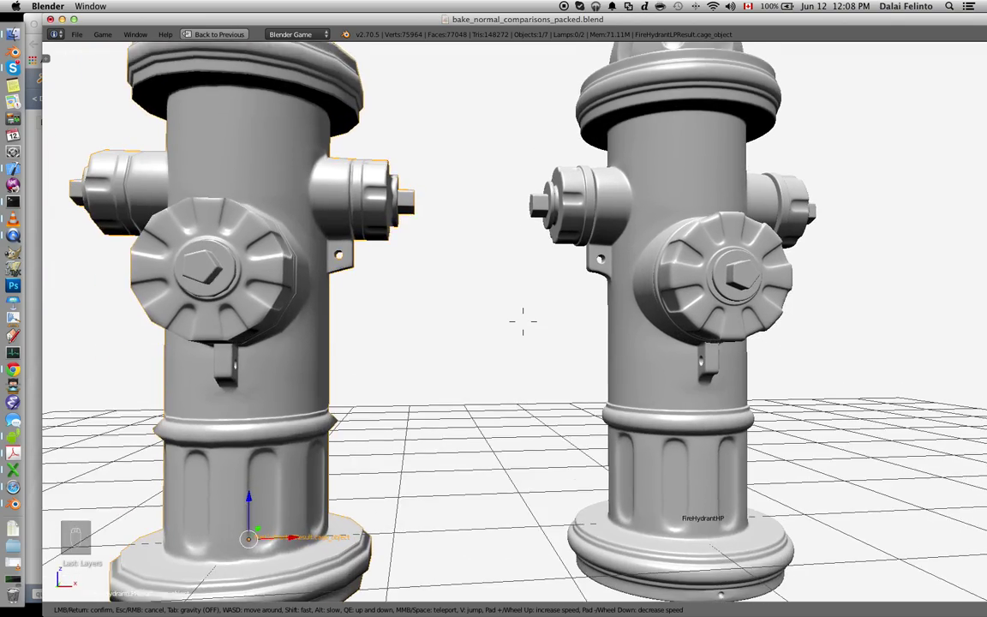
pyautogui.press('q')
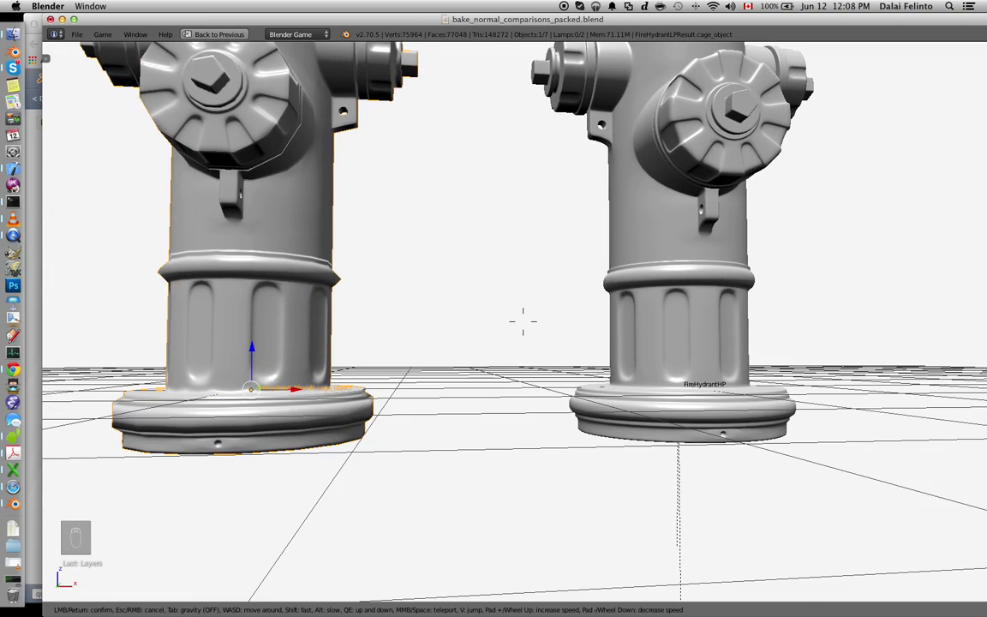
pyautogui.press('s')
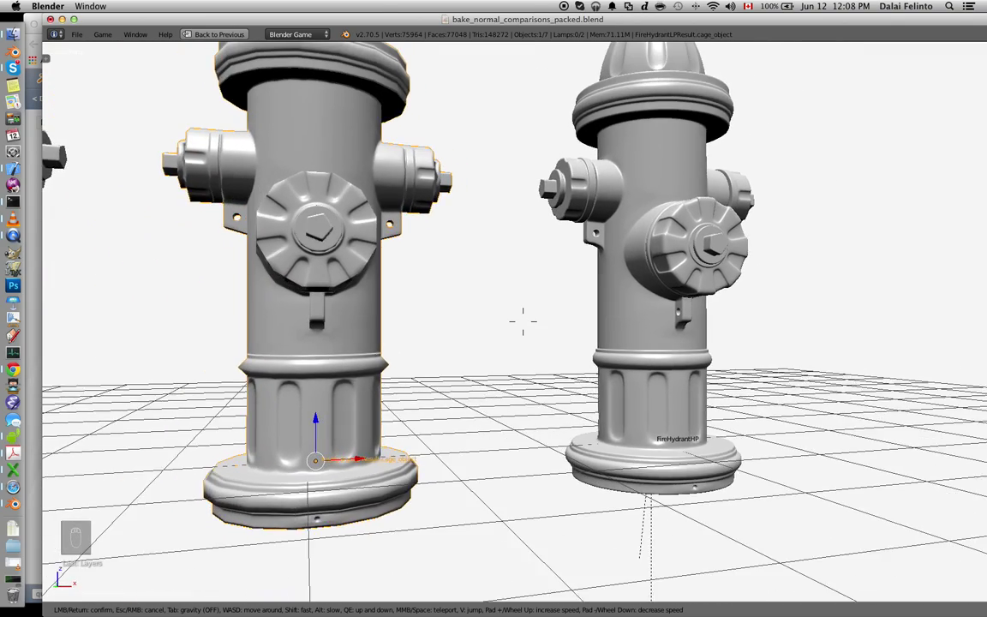
pyautogui.press('s')
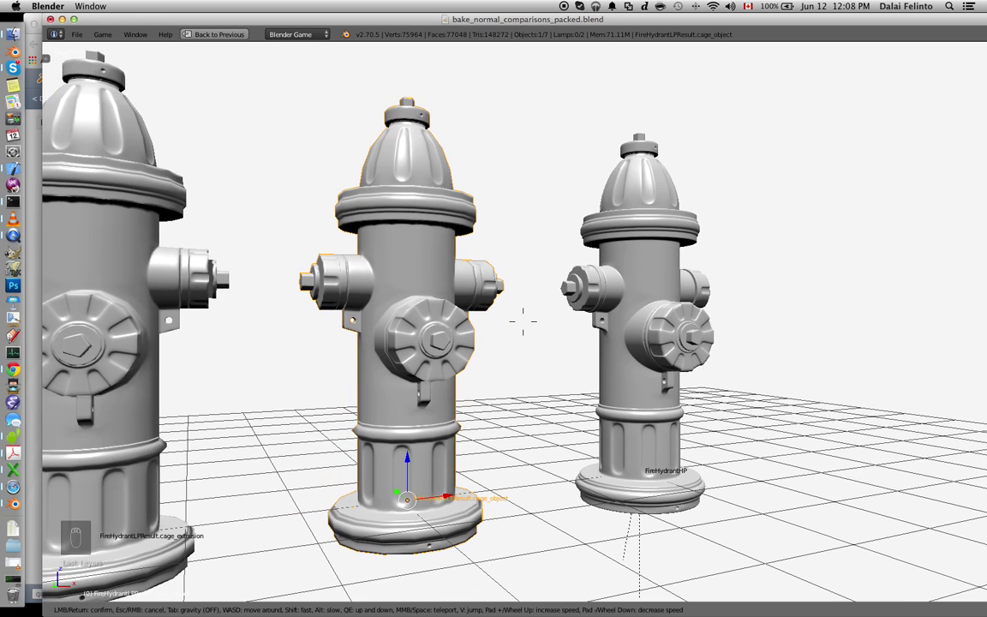
pyautogui.click(523, 322)
# Preview the cage_extrusion, cage_object and high-poly hydrants twice in the game engine.
pyautogui.press('p')
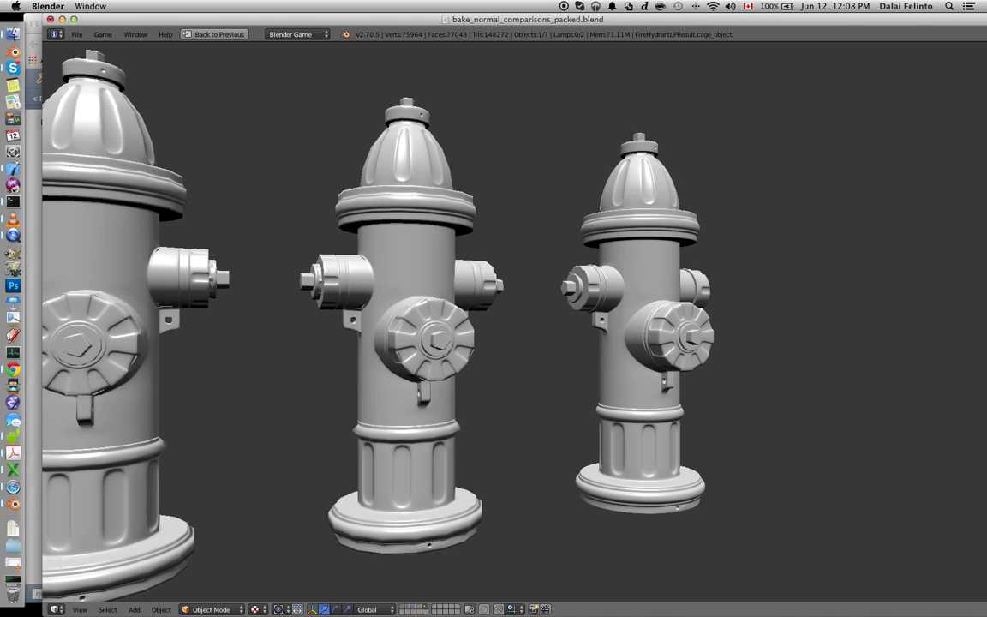
pyautogui.press('Escape')
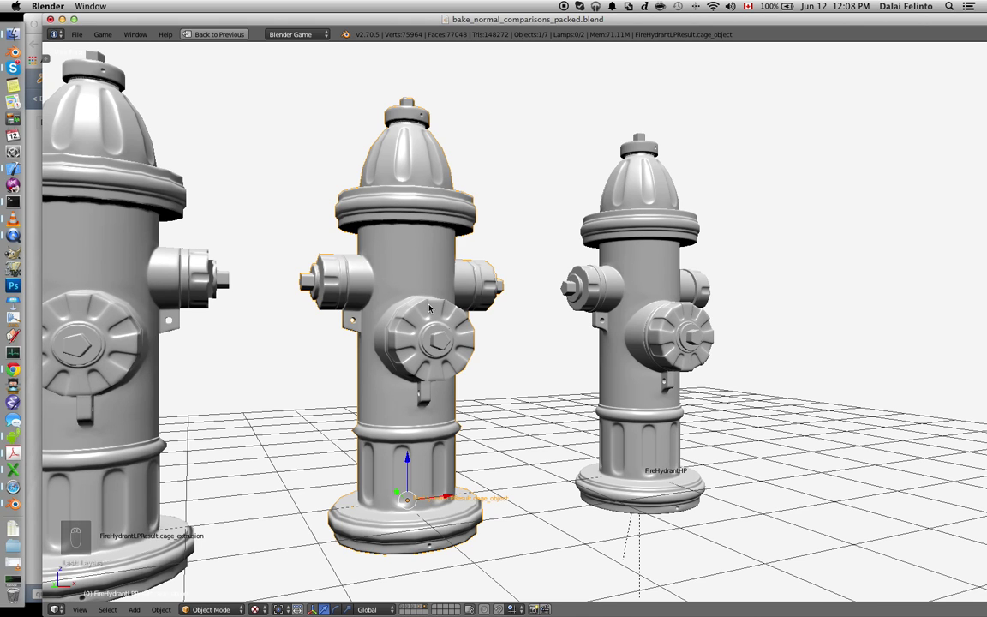
pyautogui.press('p')
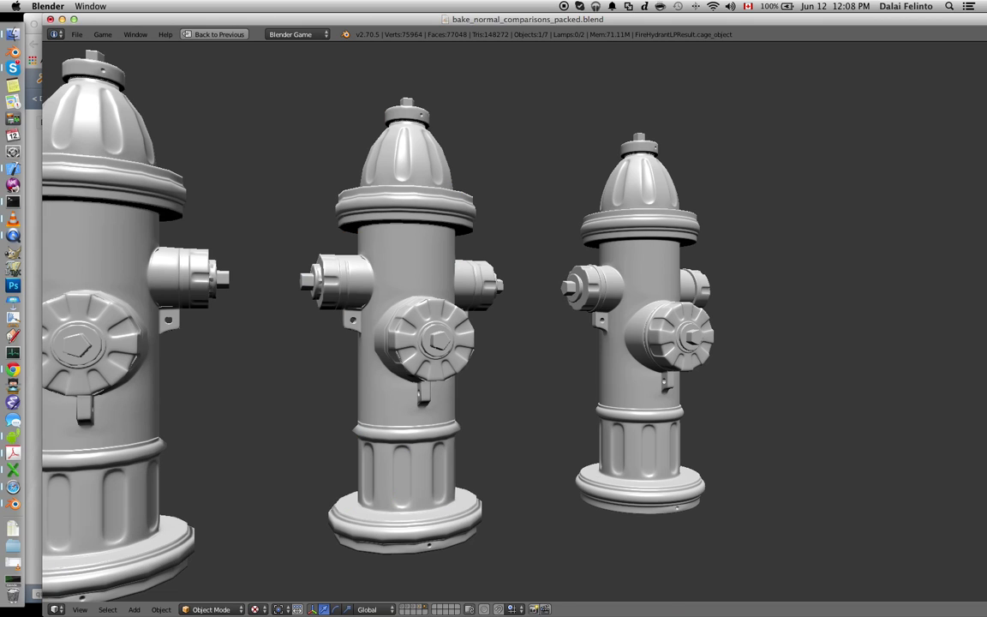
pyautogui.press('Escape')
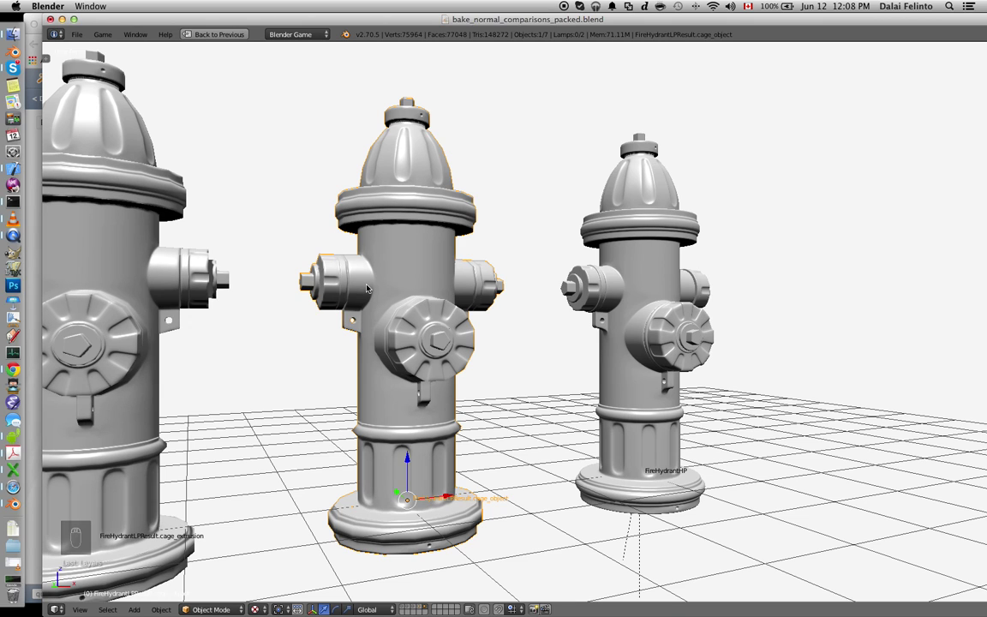
# Inspect the cage_object hydrant's side outlets and front cap up close, and bring all three hydrants back into view.
pyautogui.hotkey('shift', 'f')
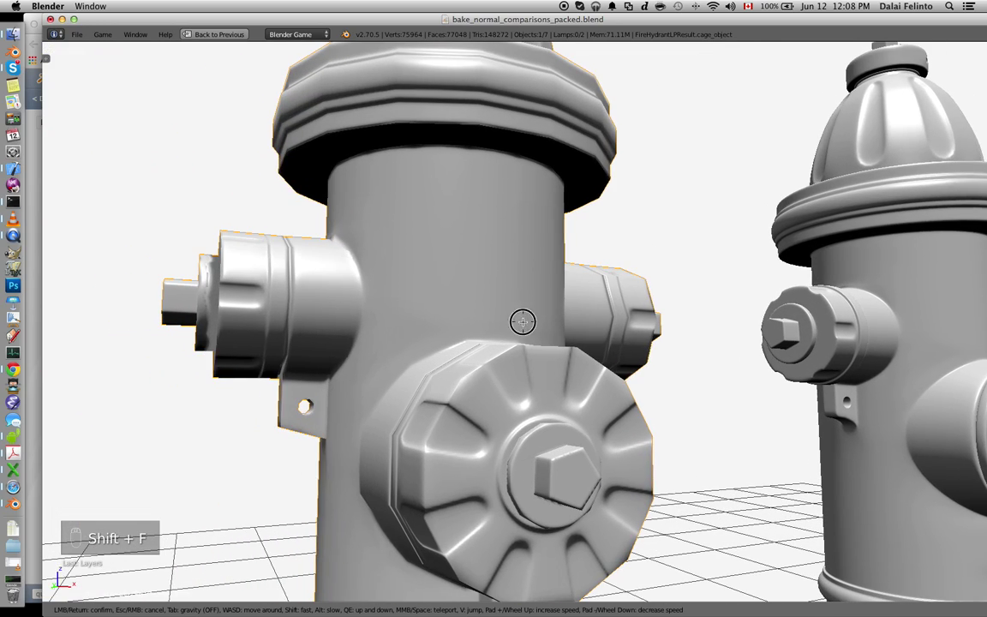
pyautogui.click(456, 340)
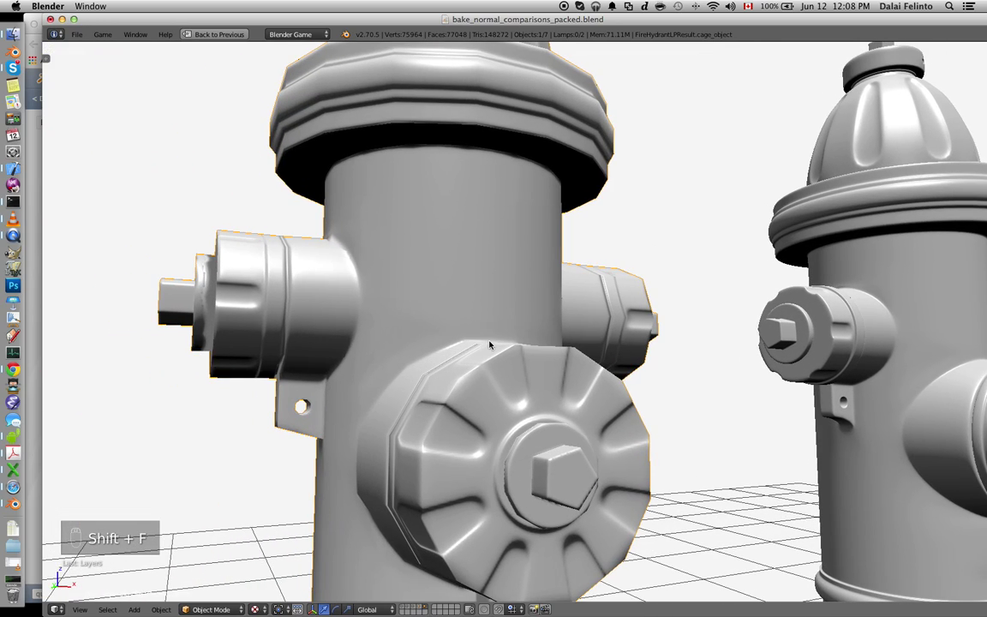
pyautogui.hotkey('shift', 'f')
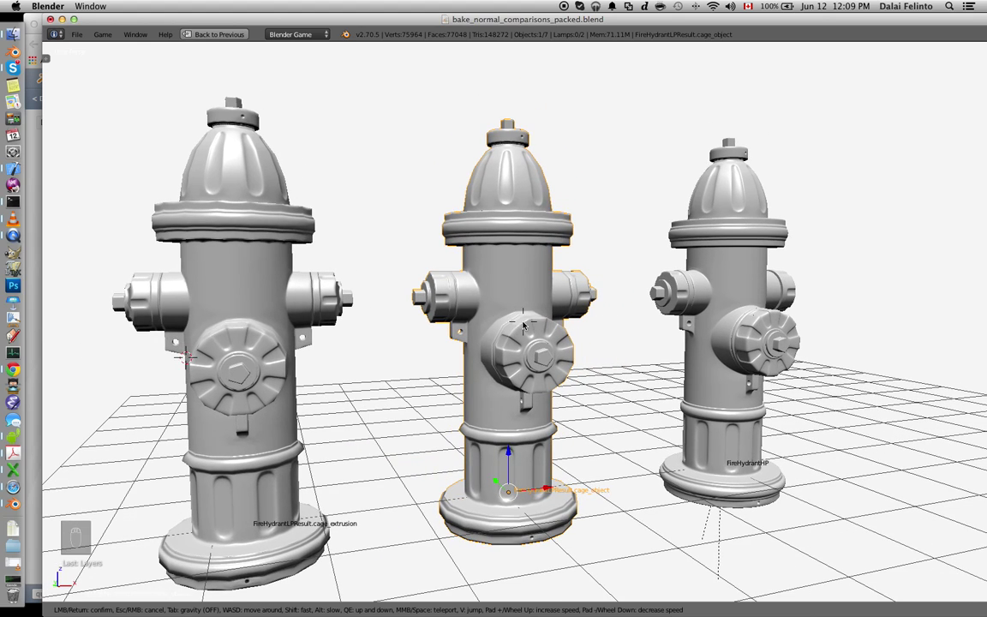
pyautogui.click(524, 324)
# Duplicate the cage_object hydrant, leaving the copy practically in place.
pyautogui.hotkey('shift', 'd')
pyautogui.rightClick(528, 317)
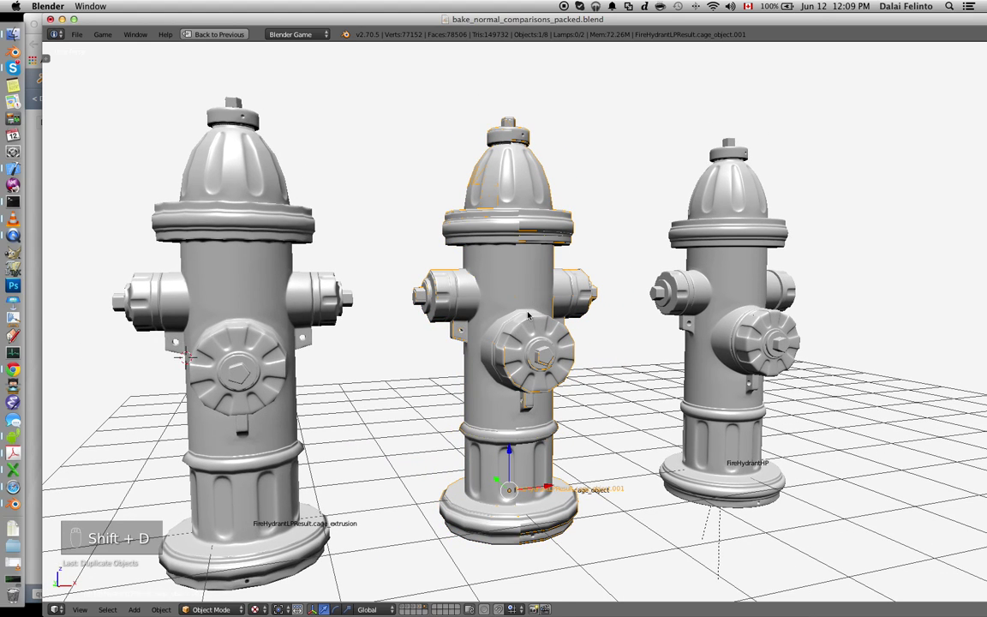
pyautogui.press('Escape')
# Restore the multi-editor layout from the maximized 3D view and widen the image editor at the expense of the 3D view.
pyautogui.hotkey('shift', 'space')
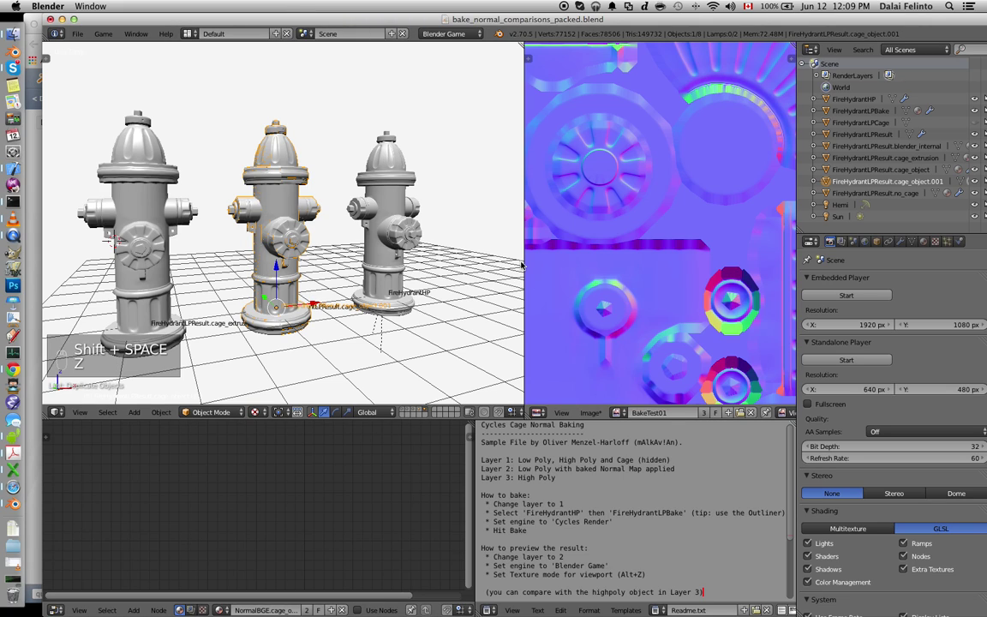
pyautogui.press('z')
pyautogui.moveTo(525, 246); pyautogui.dragTo(184, 249)
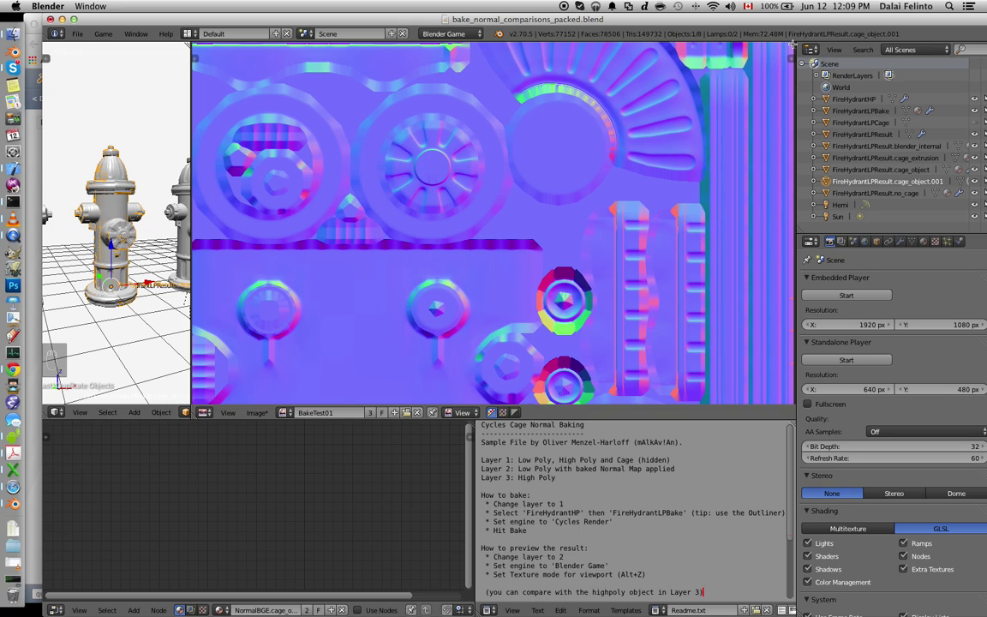
# Switch the 3D view to wireframe and split the image editor into two side-by-side editors showing the whole image.
pyautogui.moveTo(531, 79); pyautogui.dragTo(335, 35)
pyautogui.press('z')
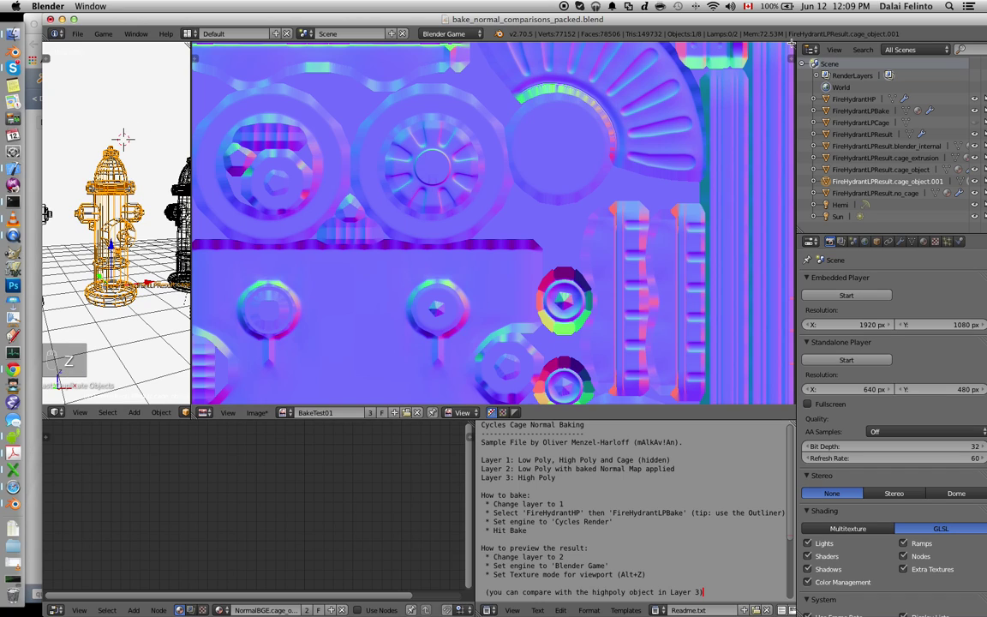
pyautogui.moveTo(522, 71); pyautogui.dragTo(667, 408)
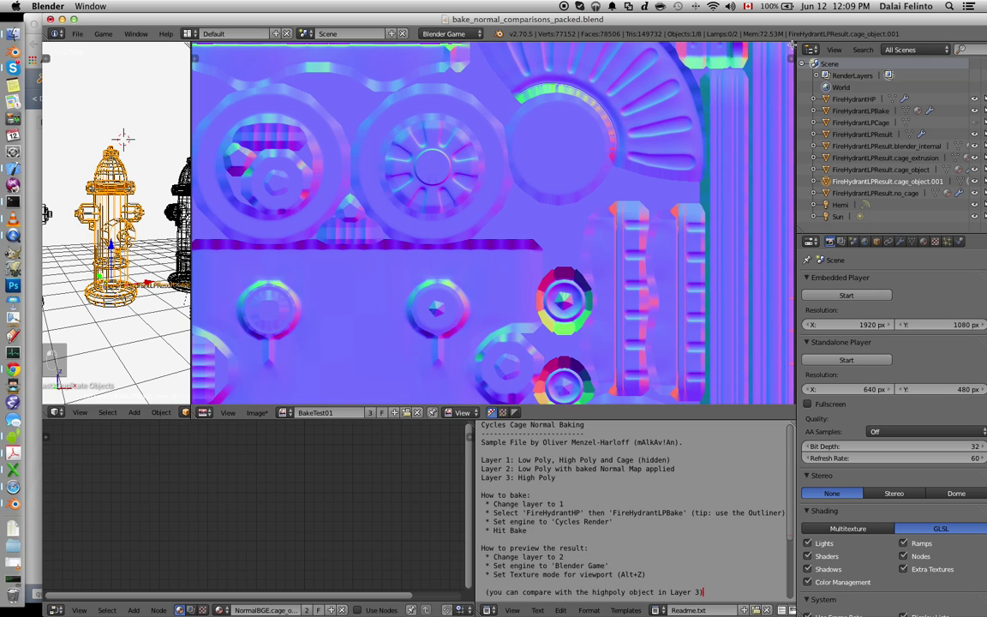
pyautogui.moveTo(649, 54); pyautogui.dragTo(649, 55, button='middle')
pyautogui.moveTo(525, 47); pyautogui.dragTo(518, 43)
pyautogui.rightClick(561, 43)
pyautogui.click(531, 52)
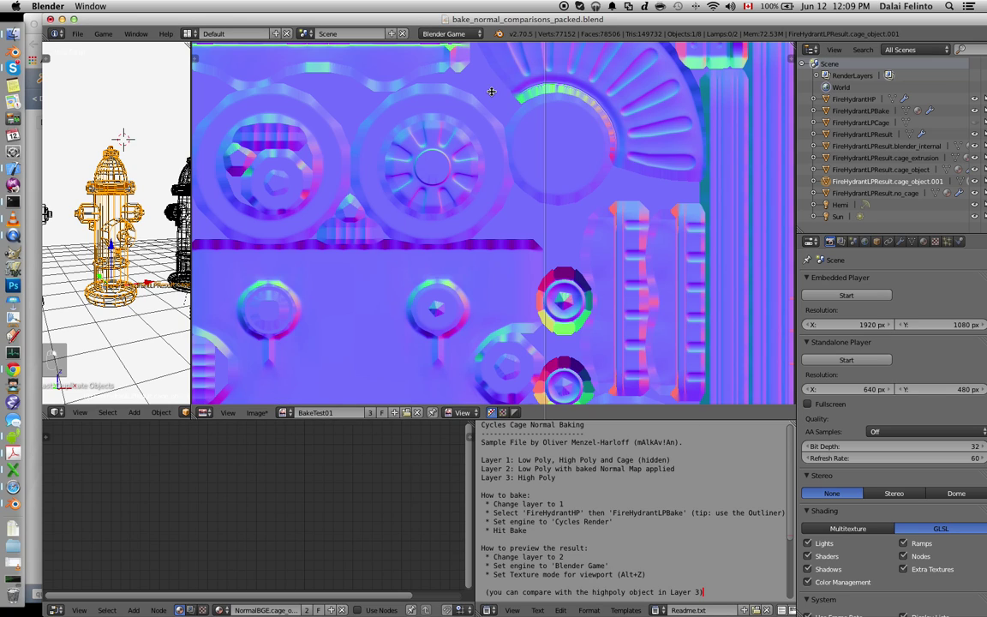
pyautogui.click(483, 101)
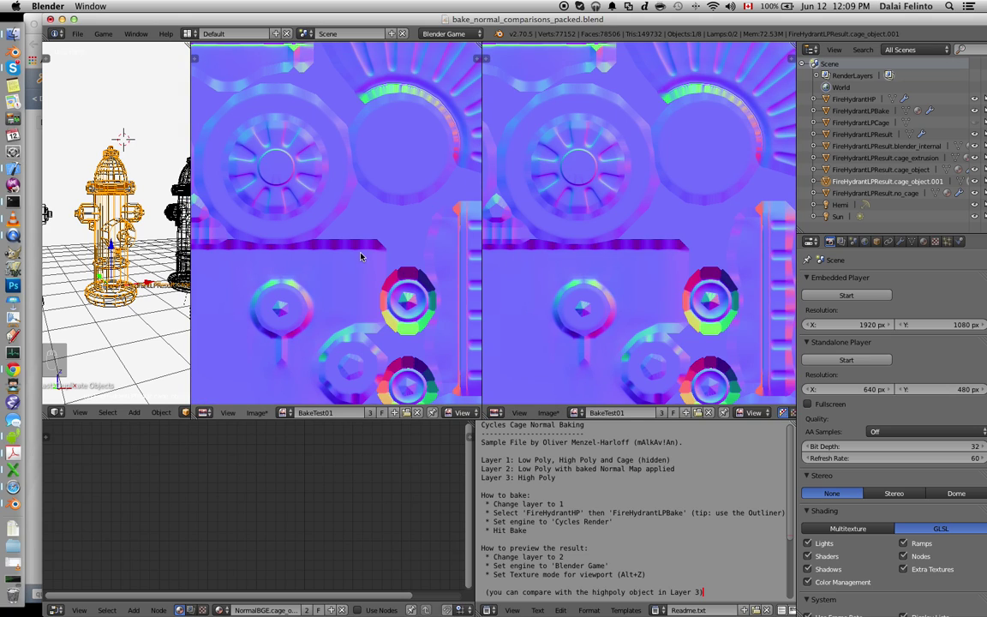
pyautogui.press('Home')
pyautogui.press('Home')
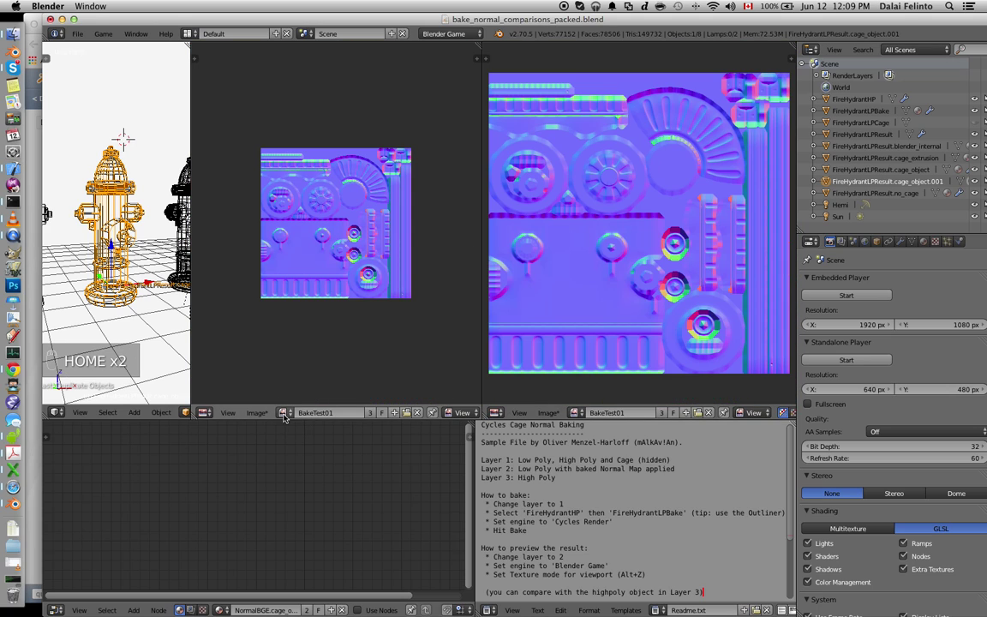
# Display bake_normals_blender_internal.png in the first image editor and bake_normals_cage_object.png in the second, and compare them at matching zoom.
pyautogui.click(284, 412)
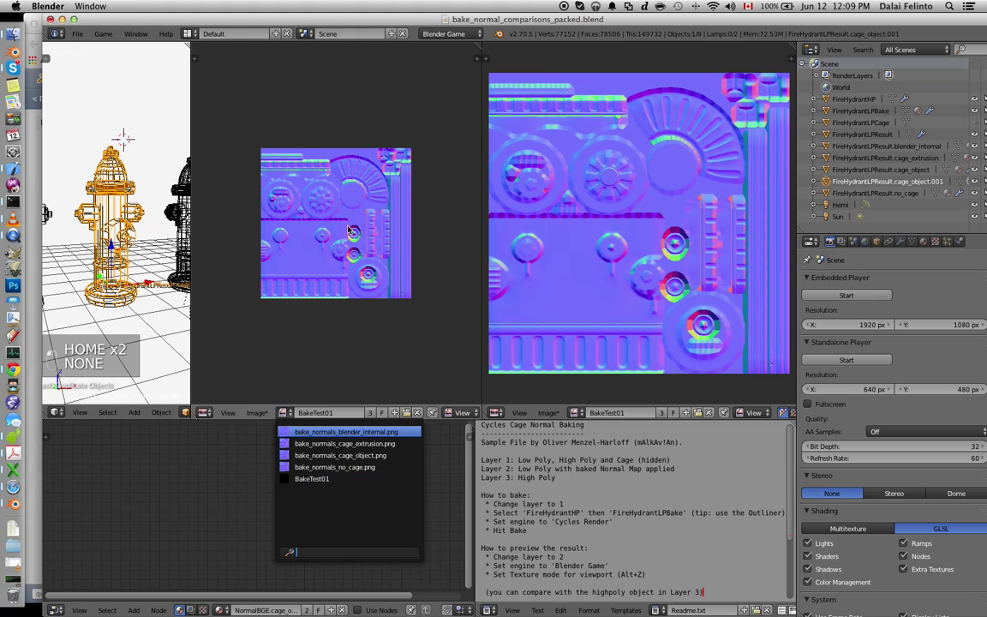
pyautogui.press('Return')
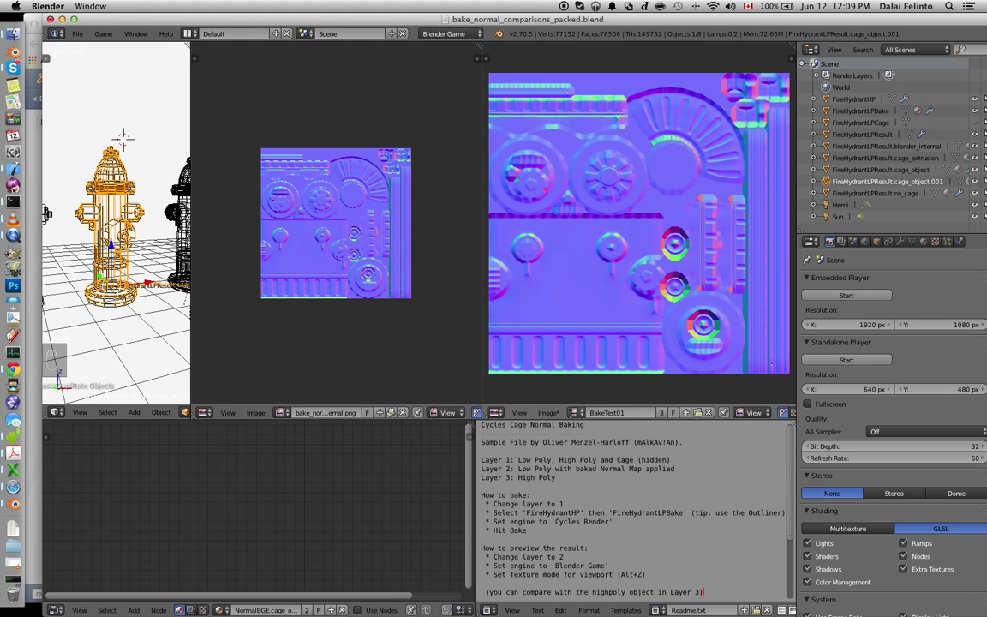
pyautogui.click(579, 412)
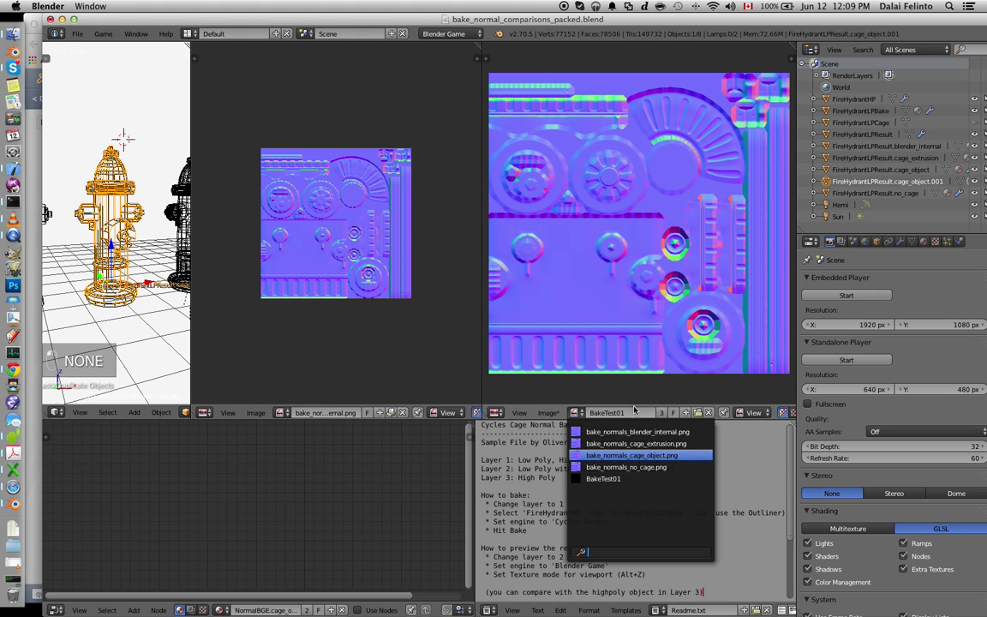
pyautogui.press('Return')
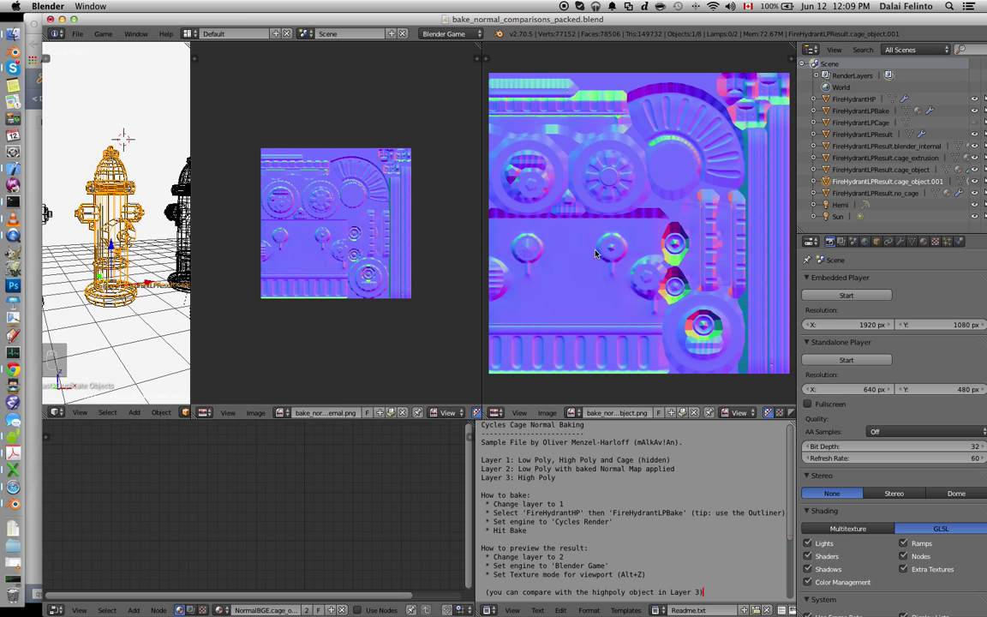
pyautogui.press('Home')
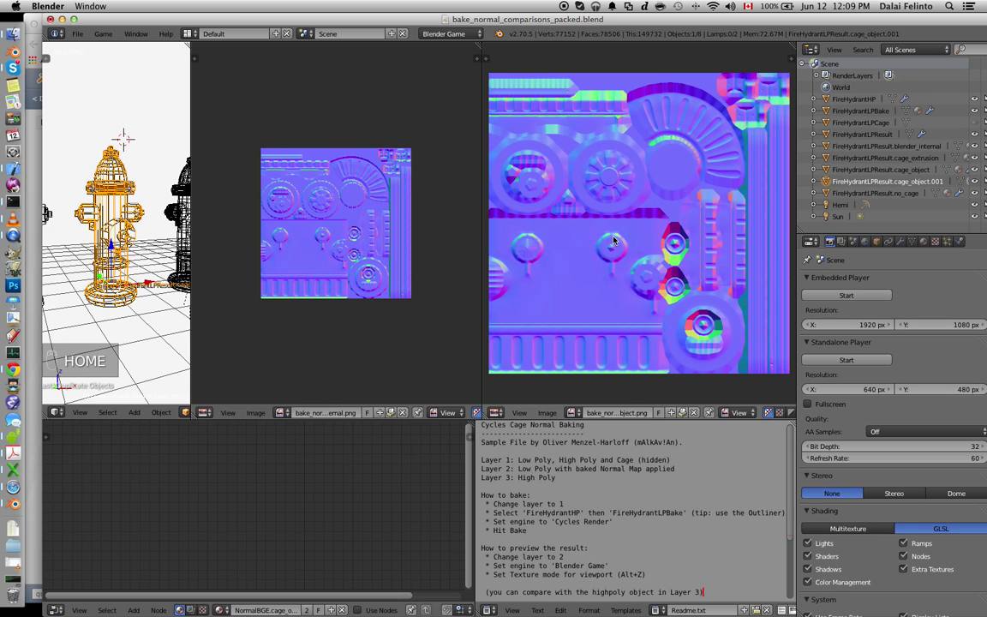
pyautogui.press('KP_1')
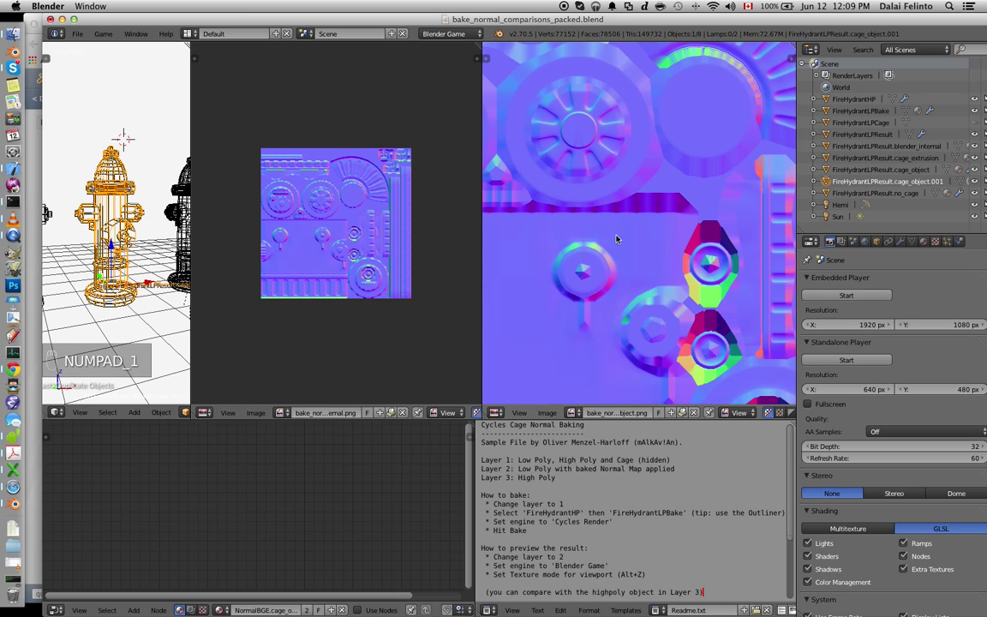
pyautogui.press('KP_2')
pyautogui.press('KP_2')
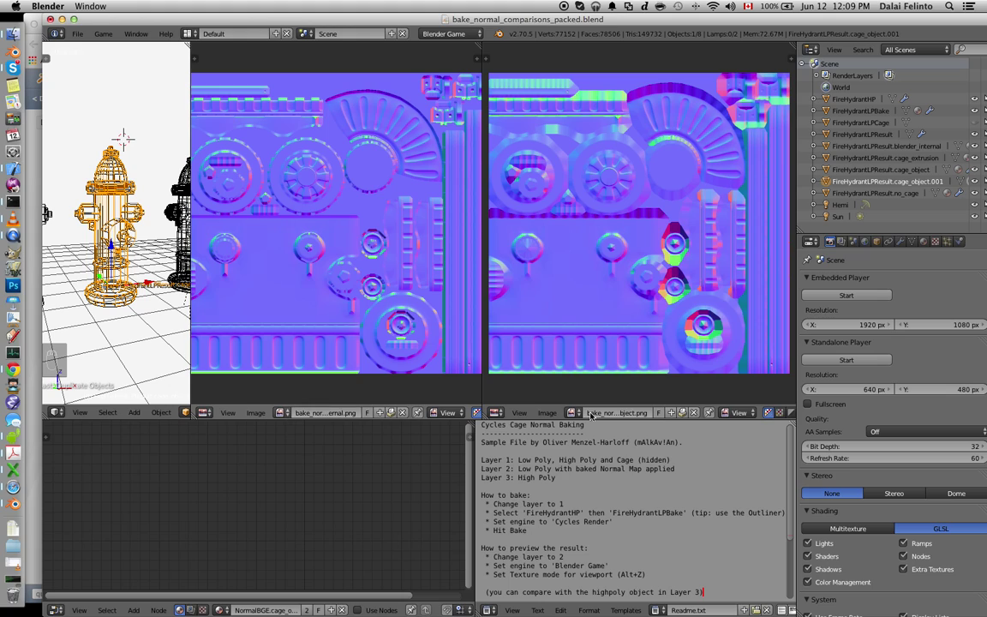
# Load bake_normals_cage_extrusion.png in the first image editor and mark it with Grease Pencil strokes below the dome ring and down to the large flange.
pyautogui.click(281, 412)
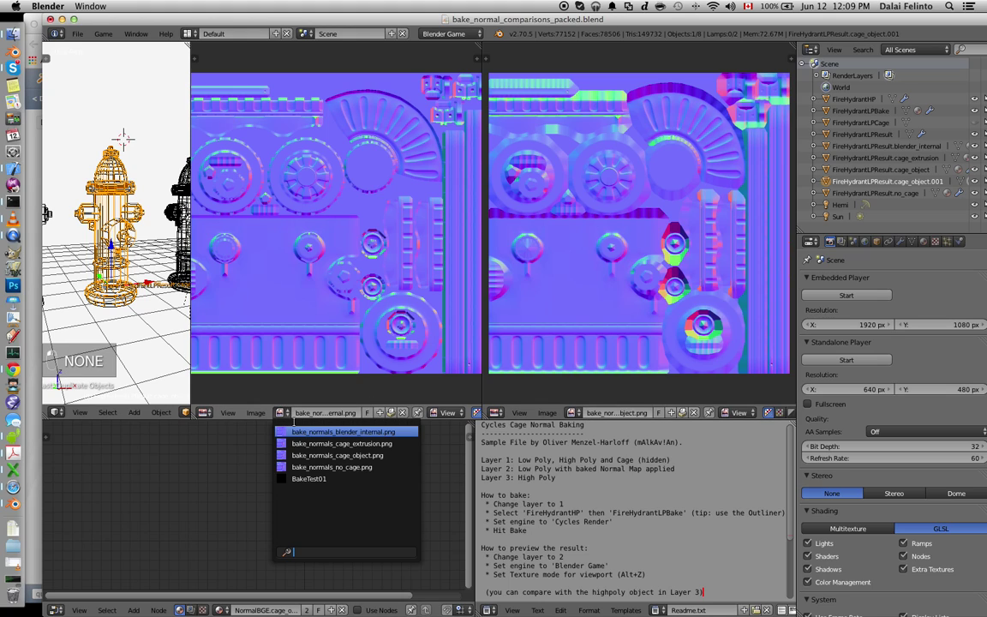
pyautogui.click(319, 444)
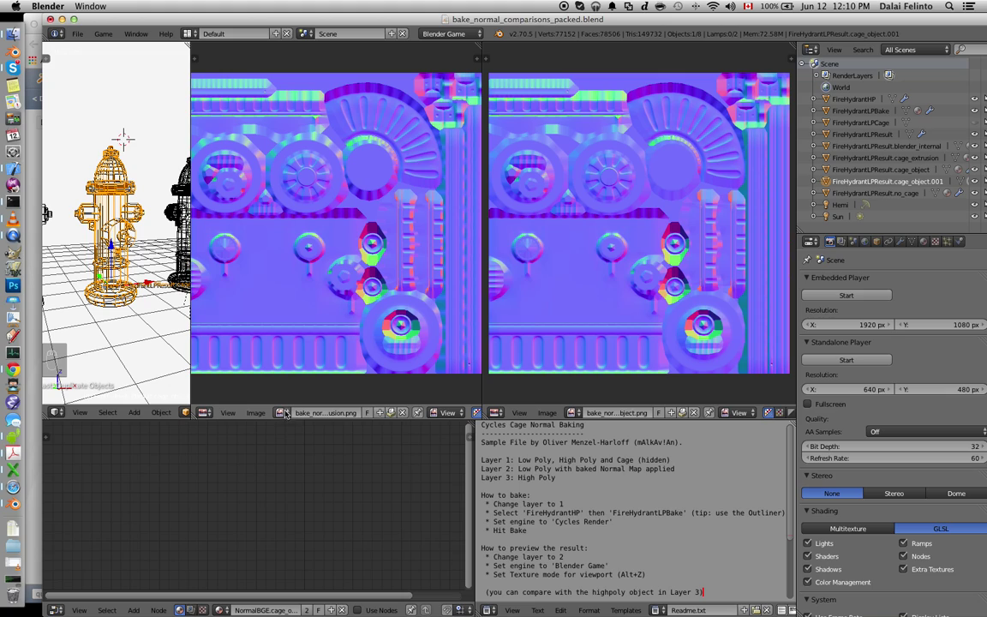
pyautogui.click(365, 198)
pyautogui.moveTo(366, 198); pyautogui.dragTo(377, 194)
pyautogui.press('d')
pyautogui.press('d')
pyautogui.press('d')
pyautogui.press('d')
pyautogui.press('d')
pyautogui.press('d')
pyautogui.press('d')
pyautogui.press('d')
pyautogui.press('d')
pyautogui.press('d')
pyautogui.press('d')
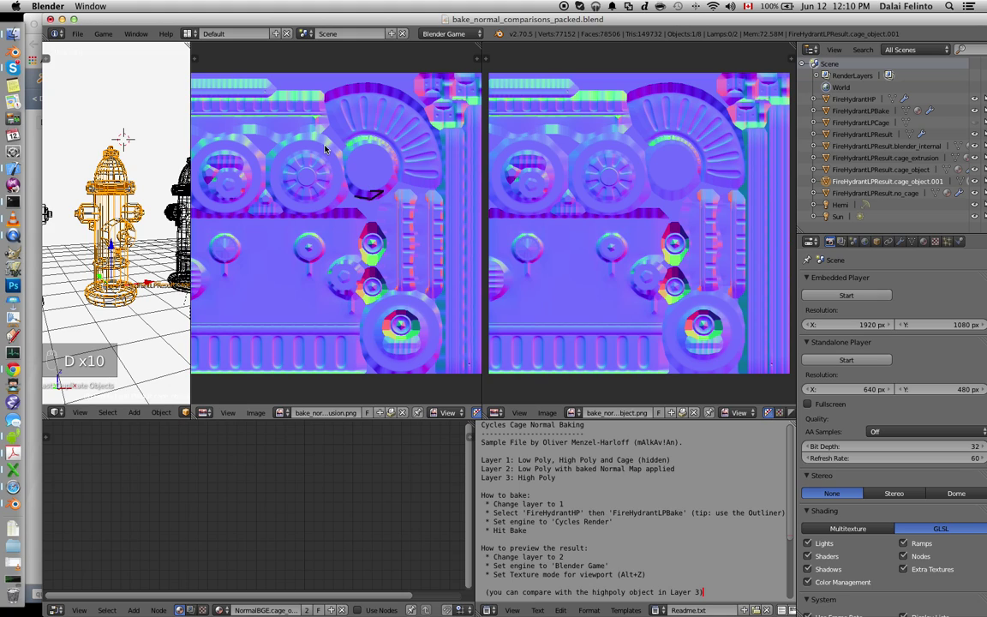
pyautogui.moveTo(288, 137)
pyautogui.mouseDown()
pyautogui.moveTo(317, 137)
pyautogui.moveTo(380, 367)
pyautogui.mouseUp()
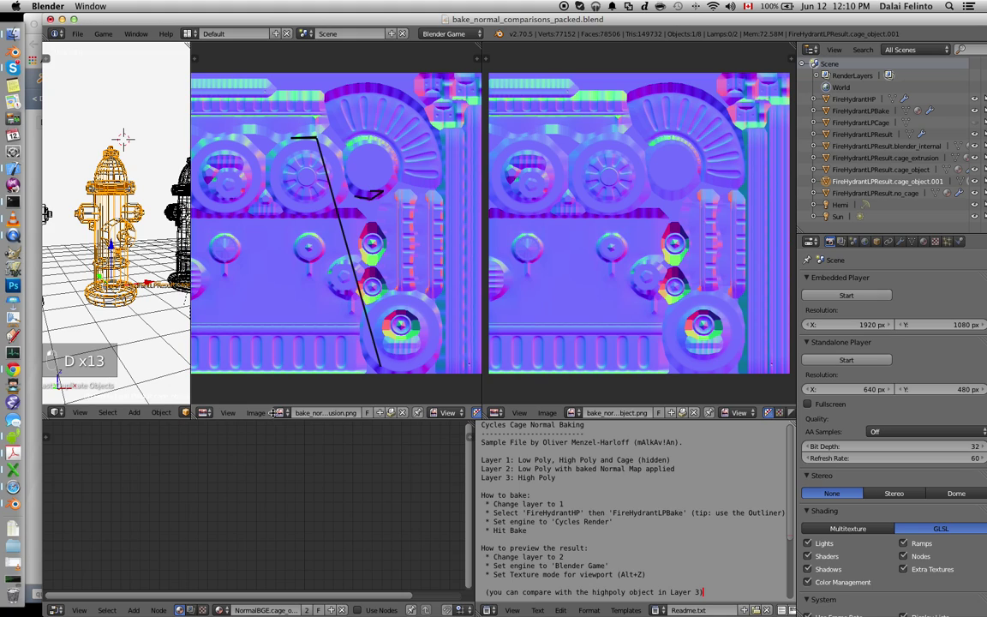
# Replace the image in the first image editor with bake_normals_no_cage.png, beside the cage_object map.
pyautogui.click(282, 413)
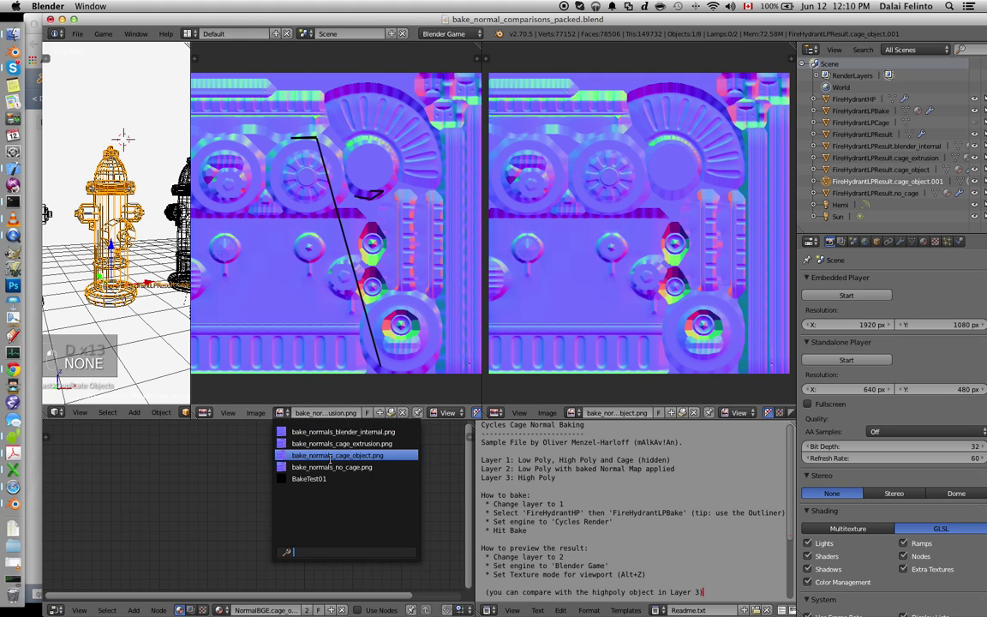
pyautogui.click(337, 468)
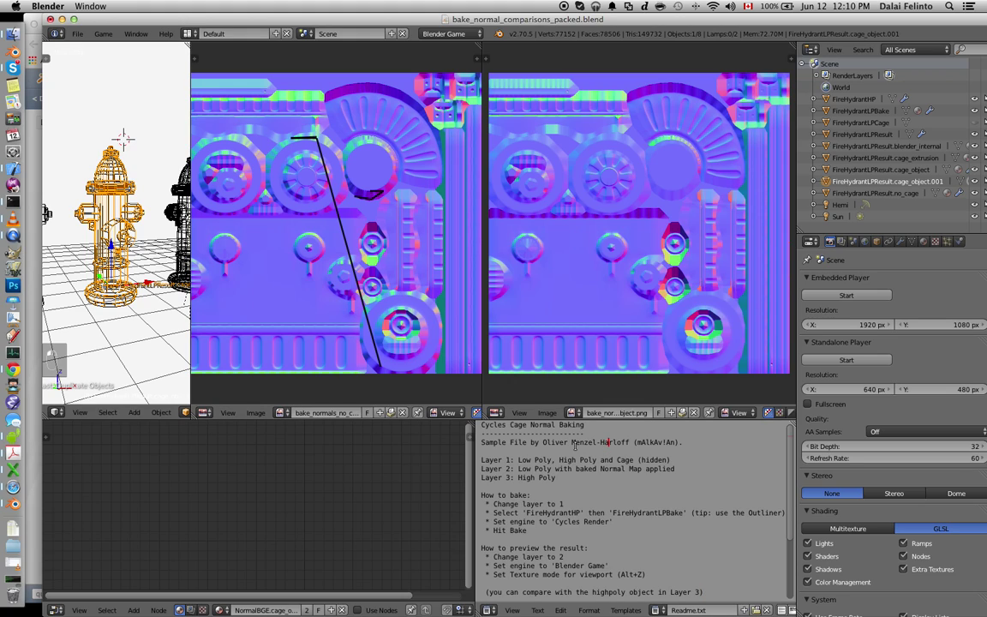
# Highlight the sample file author's name in Readme.txt, and move the Blender window aside and quit Blender.
pyautogui.moveTo(542, 444); pyautogui.dragTo(597, 444)
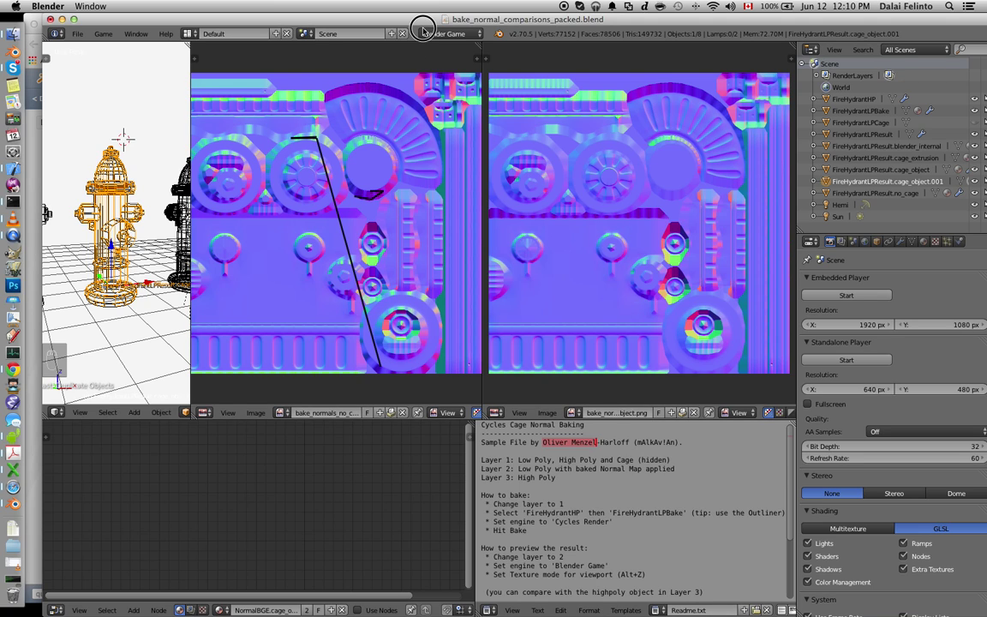
pyautogui.moveTo(378, 19); pyautogui.dragTo(498, 217)
pyautogui.hotkey('ctrl', 'q')
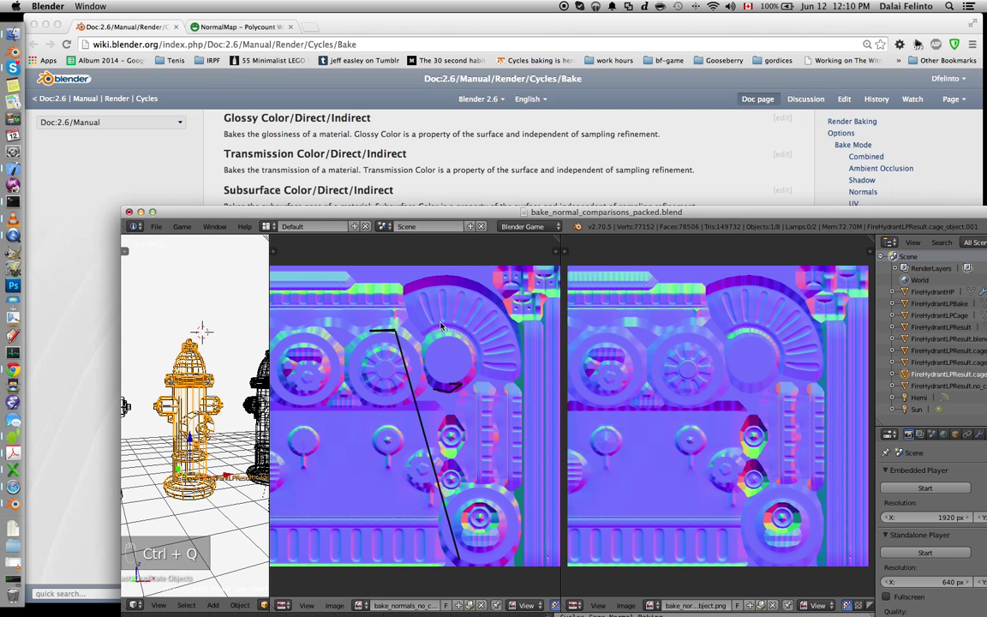
pyautogui.hotkey('ctrl', 'q')
pyautogui.click(441, 325)
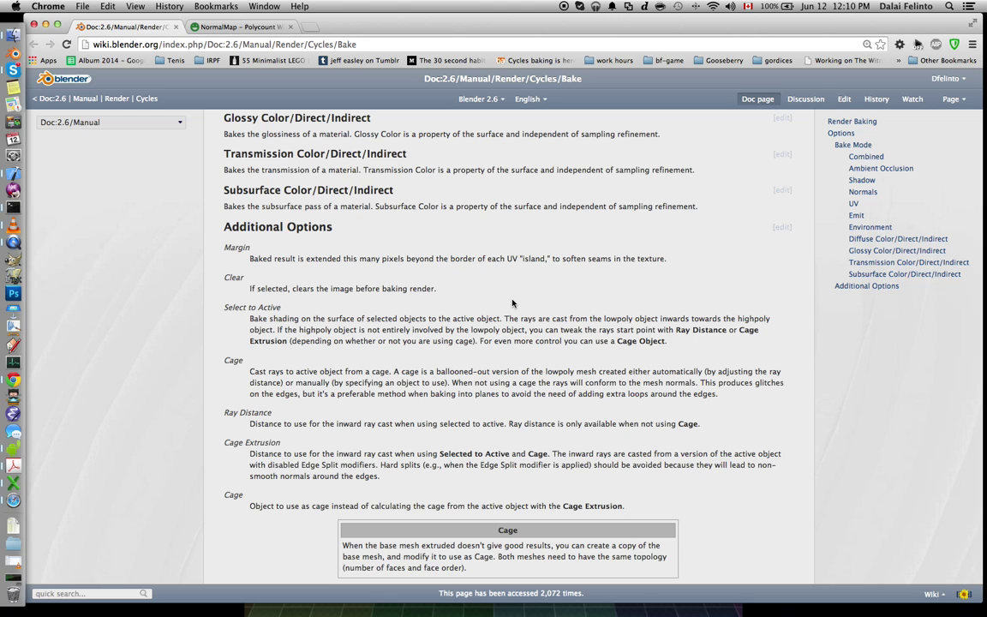
# Review the bake modes and additional options on the Cycles Bake manual page in Chrome.
pyautogui.scroll(2, 519, 297)
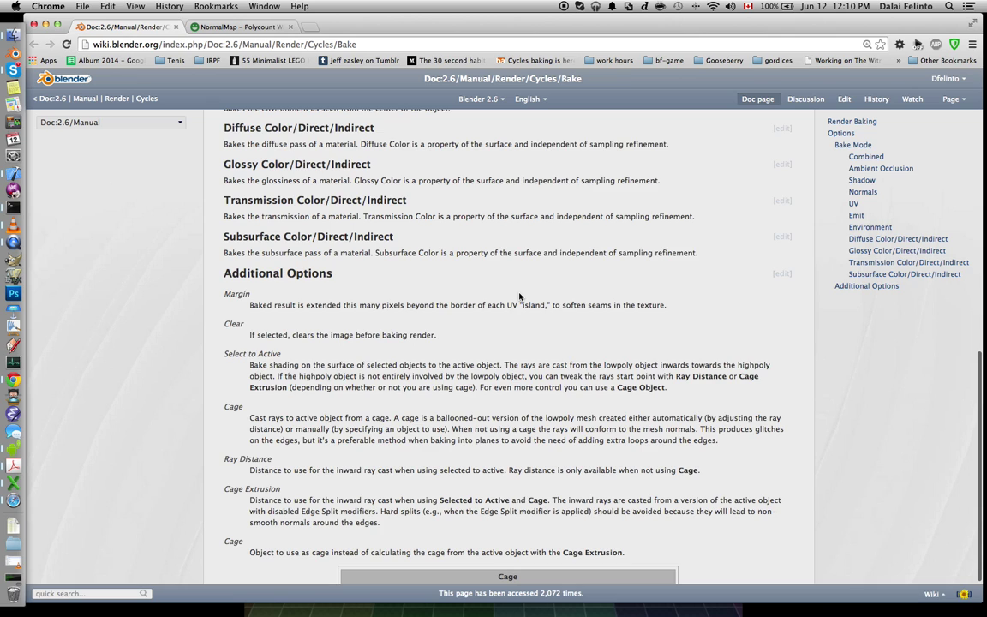
pyautogui.scroll(4, 518, 298)
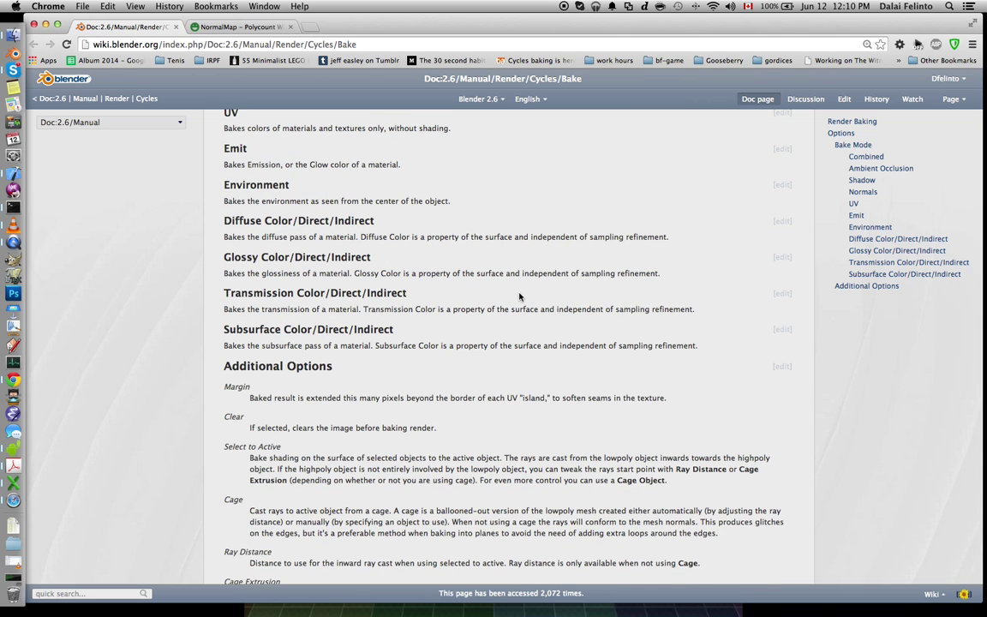
pyautogui.scroll(2, 518, 297)
# Highlight the "Working with Cages" heading on the Polycount NormalMap page, view its raycasting diagrams and minimise the browser window.
pyautogui.click(254, 25)
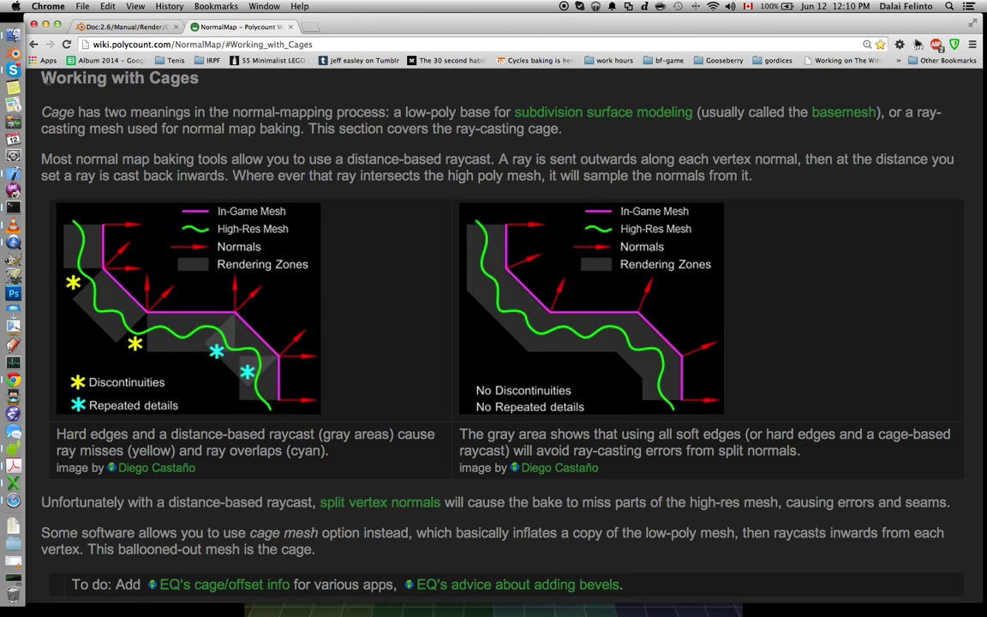
pyautogui.moveTo(43, 78); pyautogui.dragTo(198, 76)
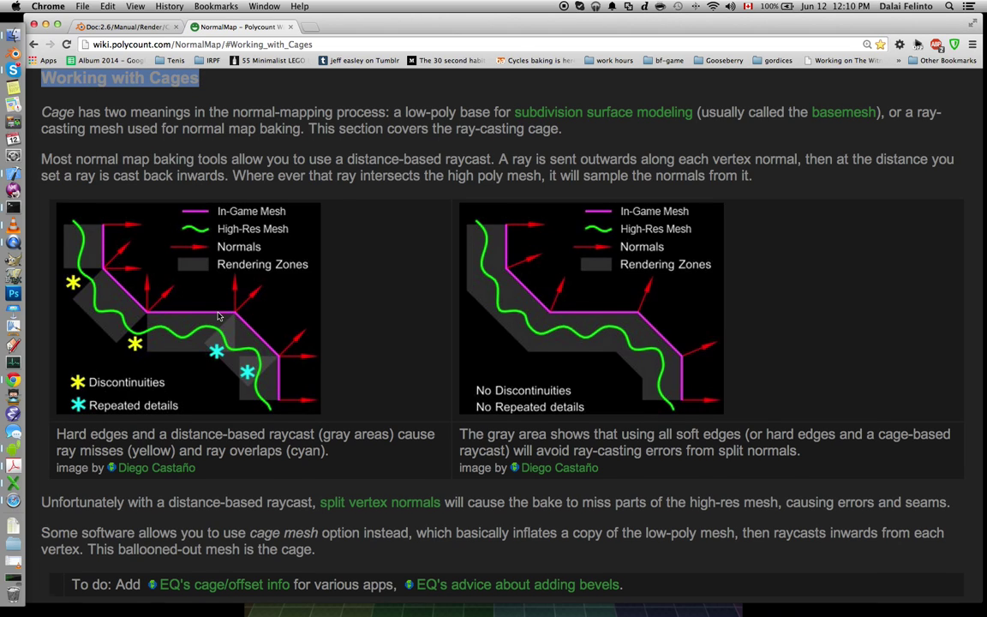
pyautogui.scroll(-2, 215, 313)
pyautogui.scroll(1, 214, 315)
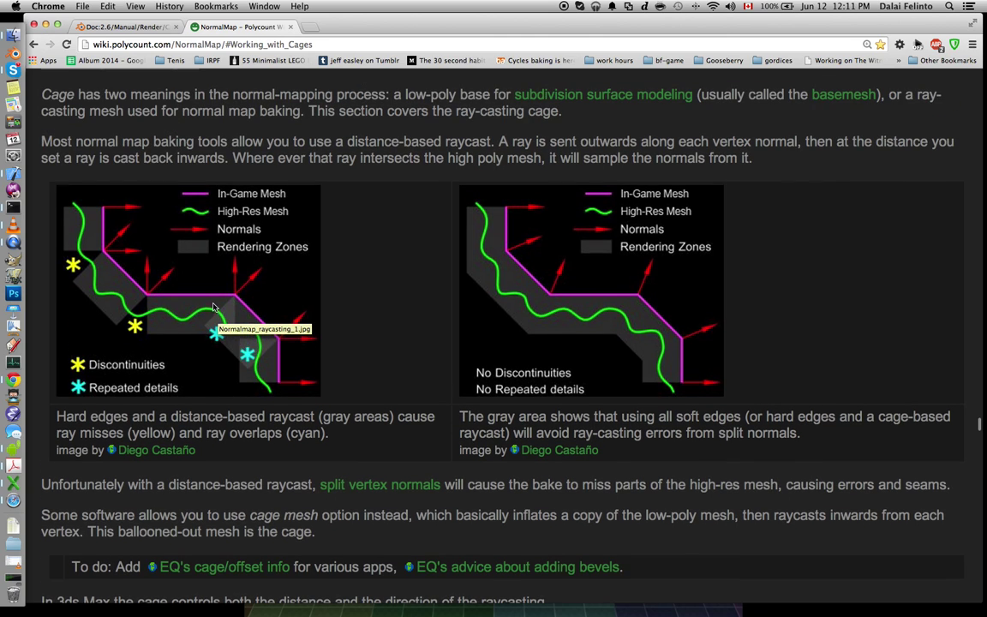
pyautogui.click(46, 24)
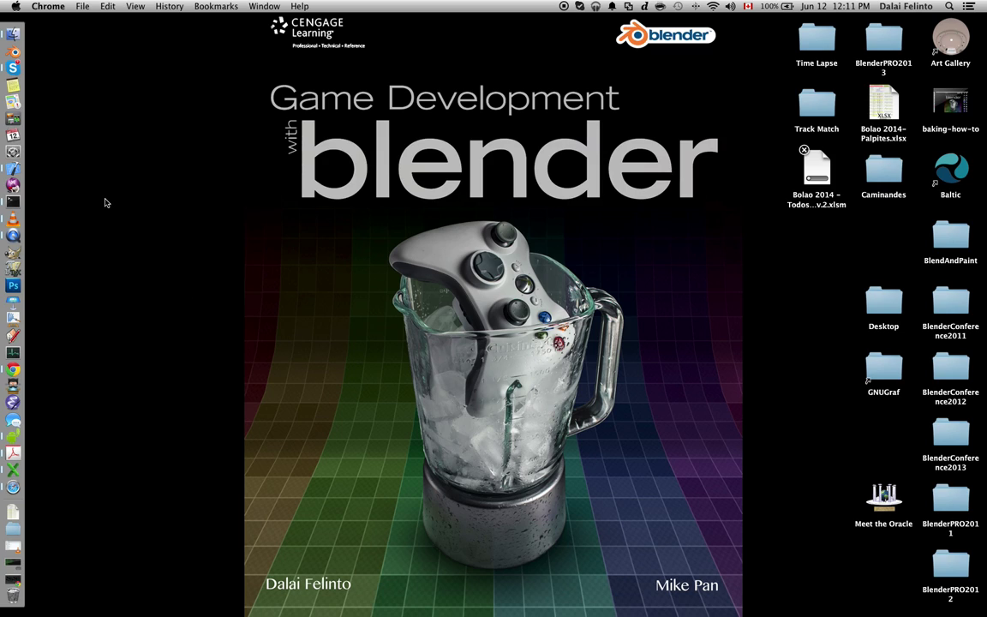
pyautogui.rightClick(17, 234)
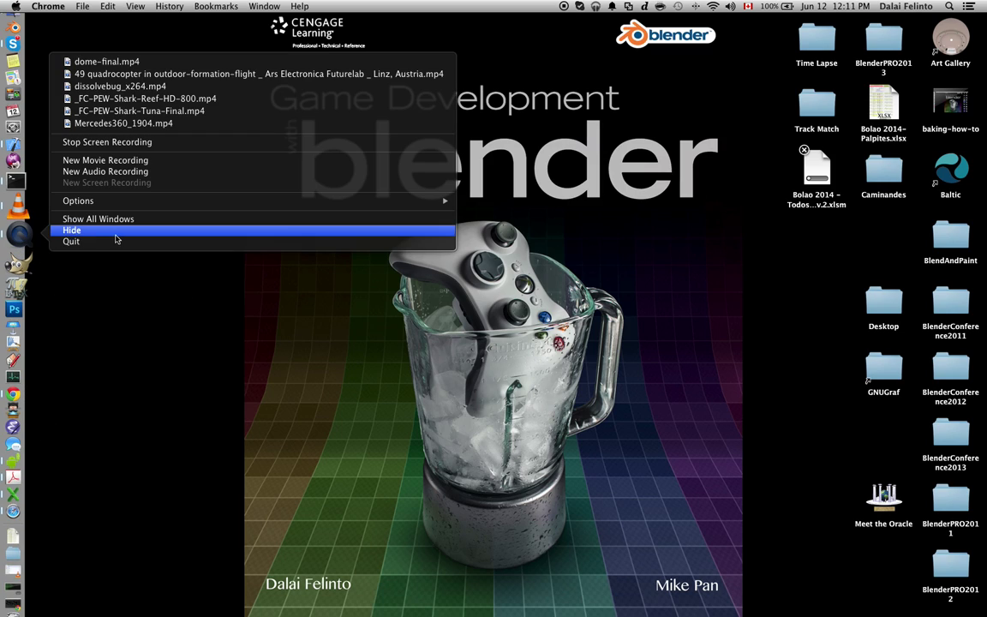